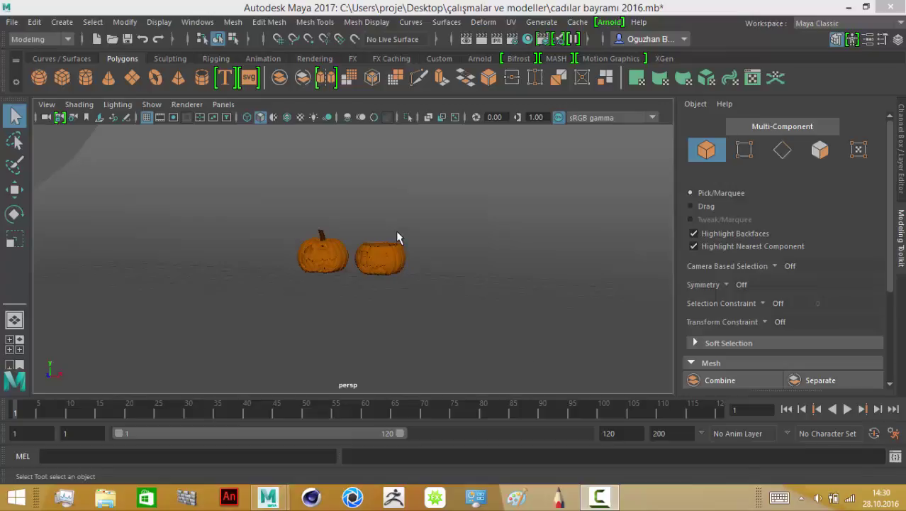
Frame, orbit and zoom around the two carved pumpkins, then bring up the Create > Lights list
key("a")
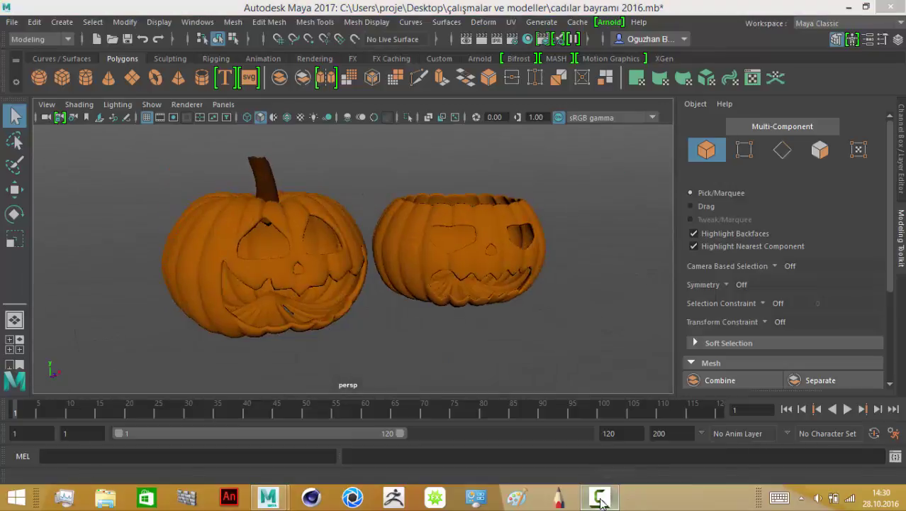
left_click_drag(397, 269, 364, 200, "alt")
left_click(372, 209)
mouse_move(233, 259)
left_mouse_down("alt")
mouse_move(224, 313)
mouse_move(385, 289)
mouse_move(347, 355)
left_mouse_up("alt")
right_click_drag(347, 354, 235, 314, "alt")
left_click_drag(235, 313, 349, 319, "alt")
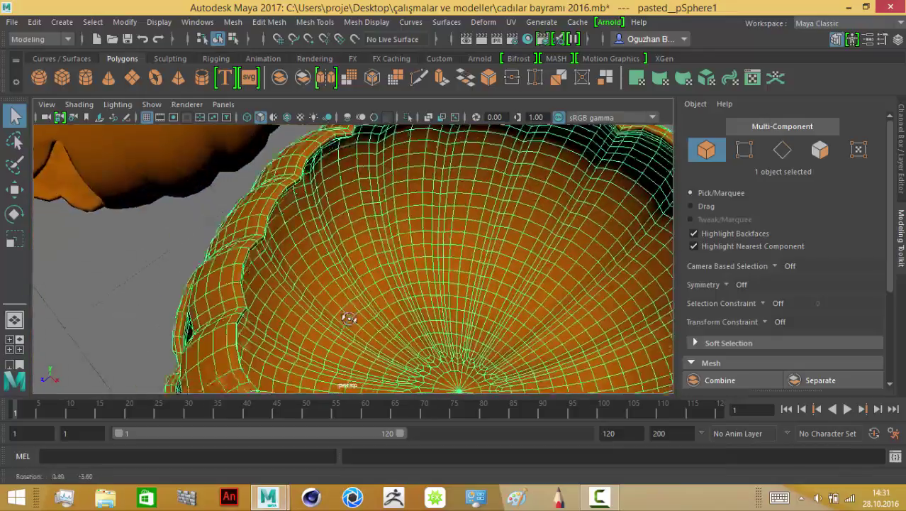
scroll(349, 318, "down", 5)
mouse_move(351, 259)
left_mouse_down("alt")
mouse_move(307, 201)
mouse_move(461, 263)
mouse_move(293, 273)
mouse_move(379, 299)
left_mouse_up("alt")
left_click(94, 161)
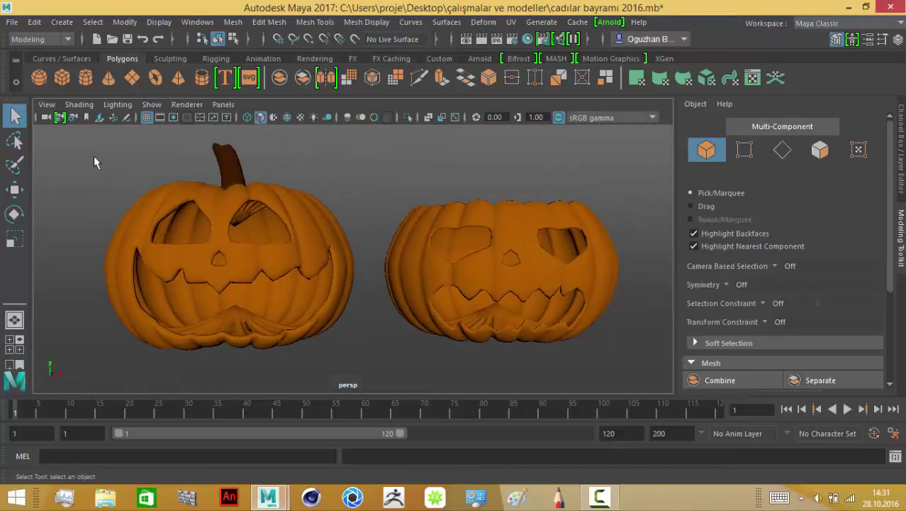
left_click(61, 22)
mouse_move(82, 96)
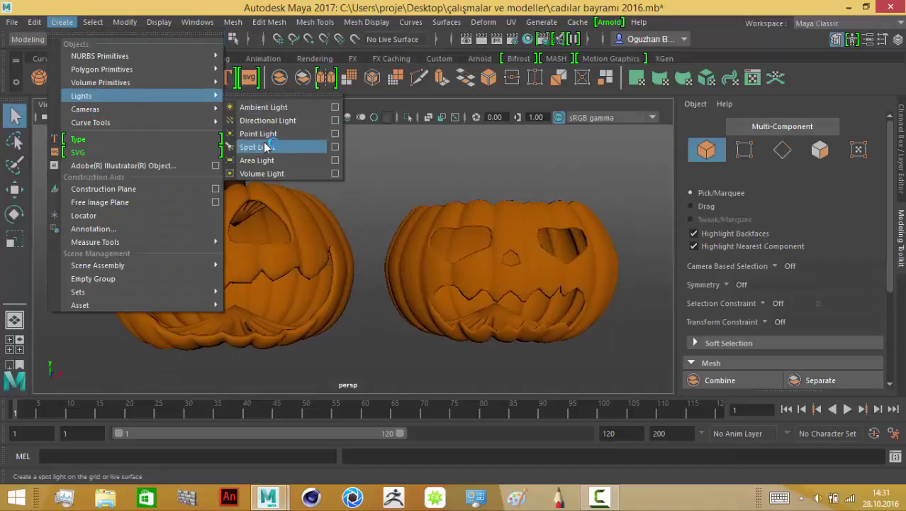
Add a point light and orbit around the pumpkins to see where it sits
left_click(278, 142)
scroll(470, 263, "down", 3)
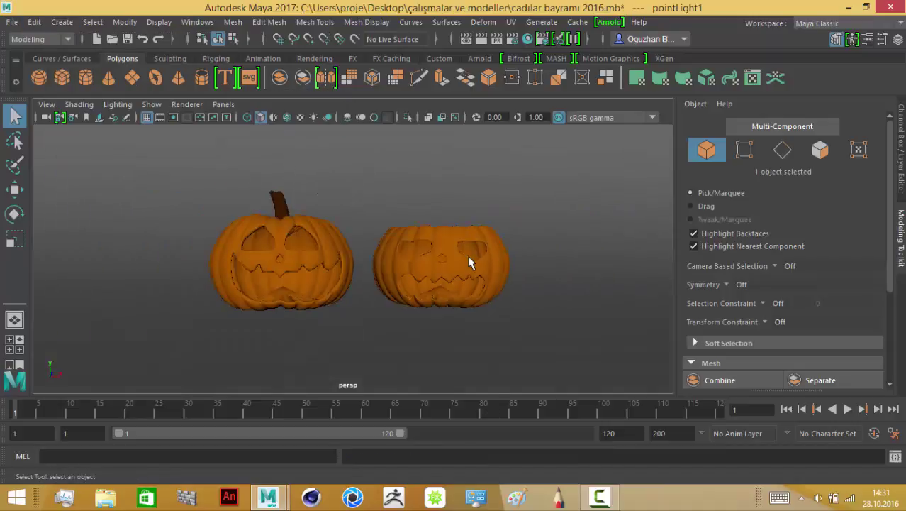
scroll(346, 291, "down", 5)
scroll(382, 304, "down", 2)
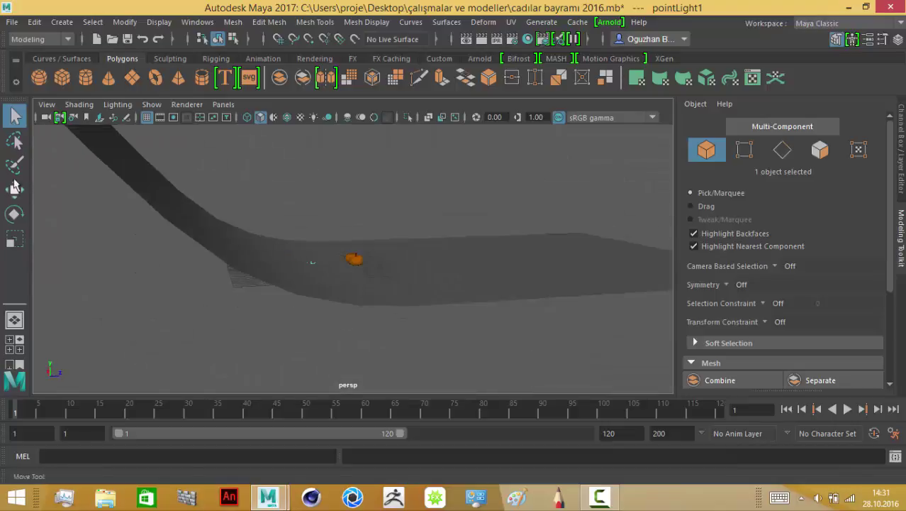
scroll(310, 266, "up", 3)
scroll(323, 277, "up", 3)
scroll(298, 305, "up", 2)
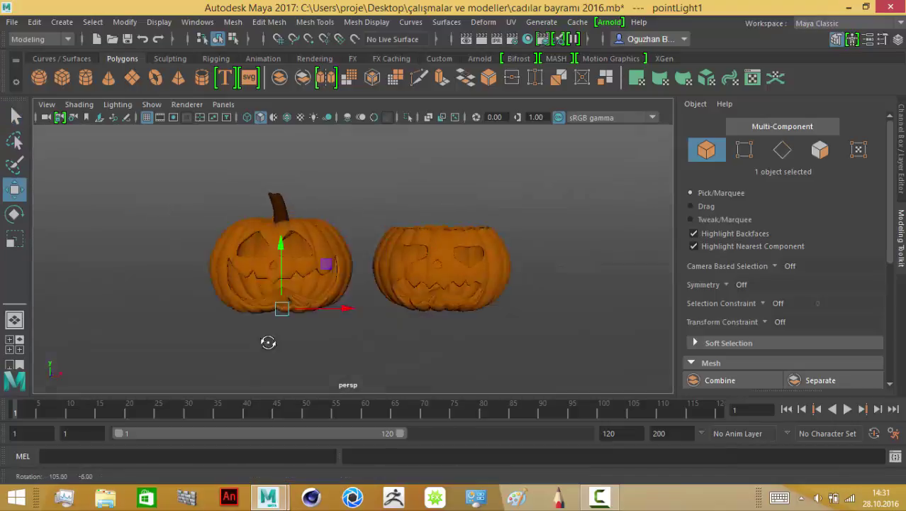
scroll(268, 344, "up", 2)
mouse_move(276, 216)
left_mouse_down("alt")
mouse_move(304, 402)
mouse_move(312, 284)
mouse_move(308, 330)
mouse_move(224, 402)
mouse_move(270, 417)
left_mouse_up("alt")
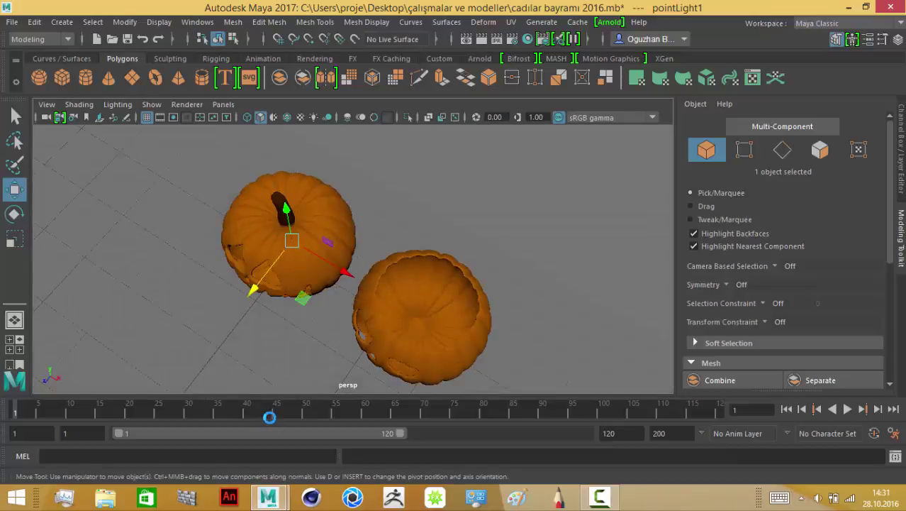
mouse_move(501, 325)
left_mouse_down("alt")
mouse_move(344, 309)
mouse_move(344, 334)
mouse_move(551, 176)
mouse_move(327, 222)
mouse_move(323, 344)
mouse_move(348, 263)
mouse_move(358, 283)
mouse_move(272, 297)
mouse_move(297, 242)
mouse_move(308, 266)
mouse_move(378, 310)
mouse_move(292, 227)
left_mouse_up("alt")
Select the point light sitting inside the left pumpkin
left_click(292, 227)
scroll(354, 172, "down", 3)
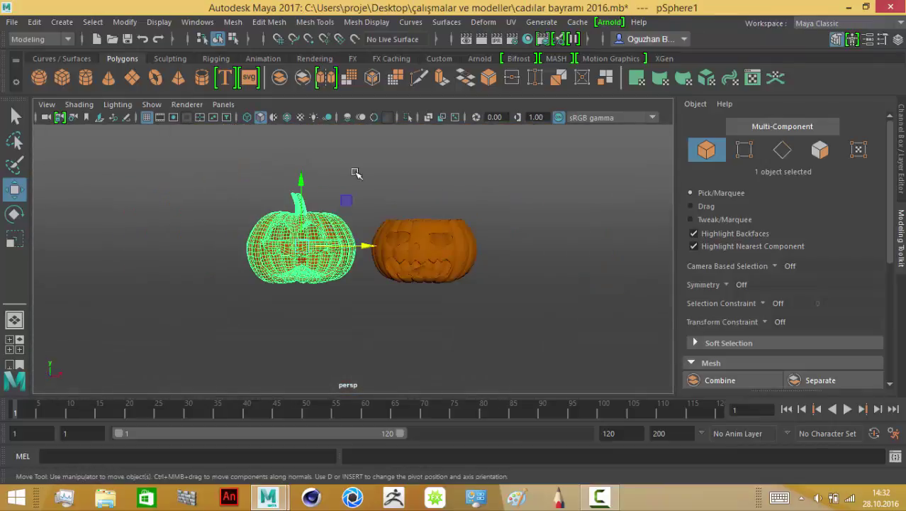
scroll(304, 182, "up", 4)
scroll(260, 198, "up", 4)
left_click(260, 199)
scroll(360, 237, "down", 5)
scroll(370, 232, "up", 2)
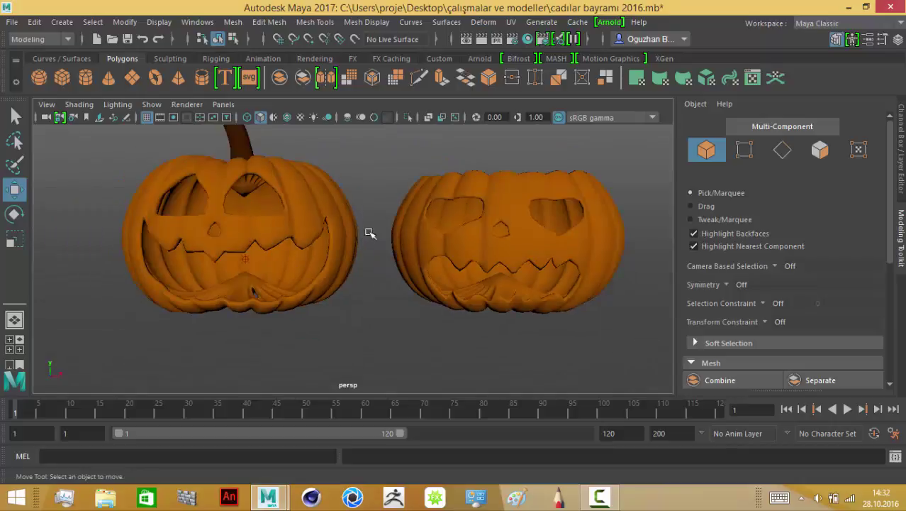
left_click(244, 259)
scroll(728, 315, "down", 3)
scroll(728, 315, "up", 3)
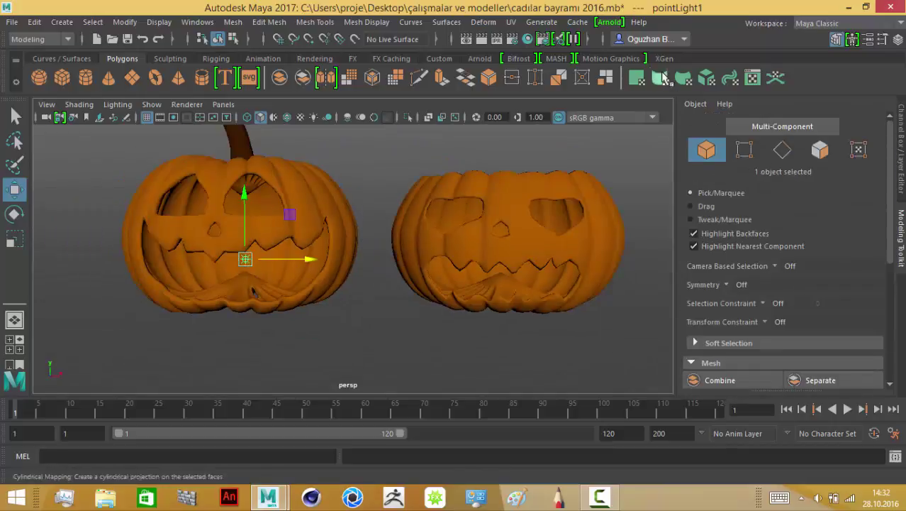
Open the point light's shape attributes and set its colour to yellow
left_click(866, 40)
left_click(897, 39)
left_click(902, 313)
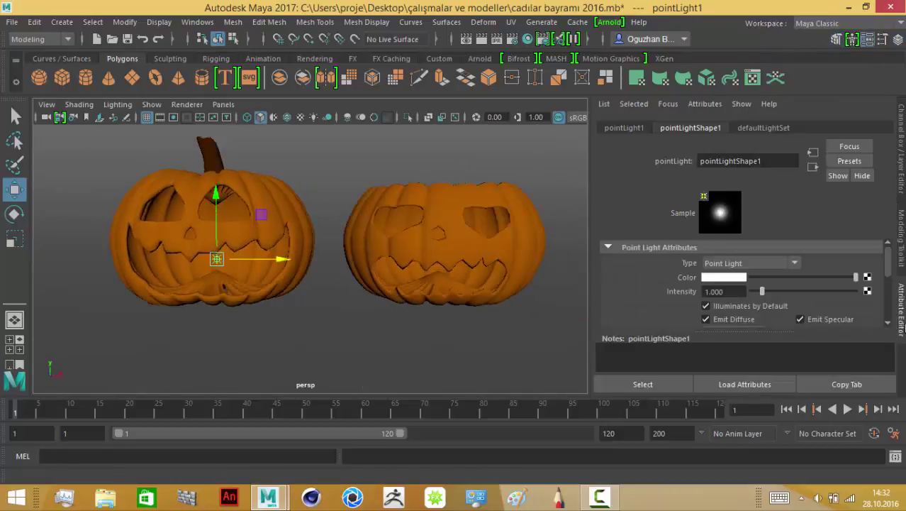
left_click(731, 277)
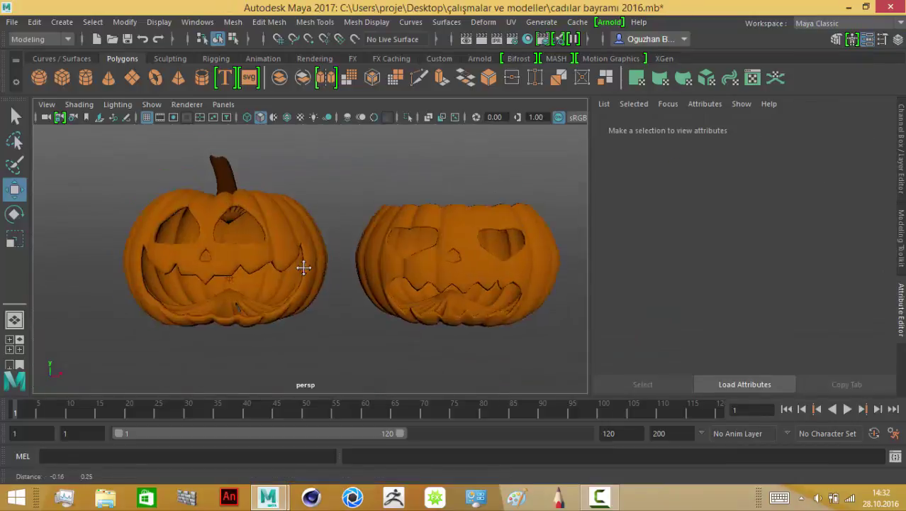
Check Render Settings, then render the current frame with Arnold at 1920x1080
left_click(520, 40)
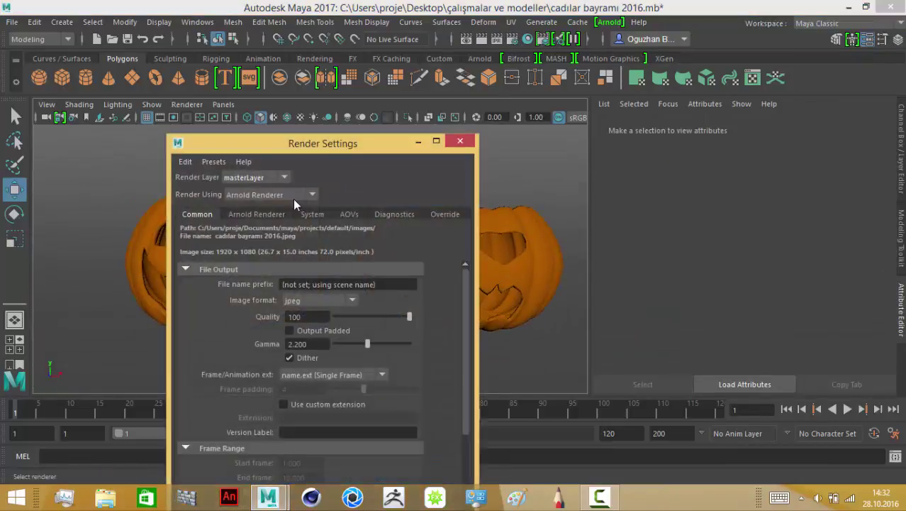
left_click(461, 138)
left_click(527, 39)
left_click(202, 180)
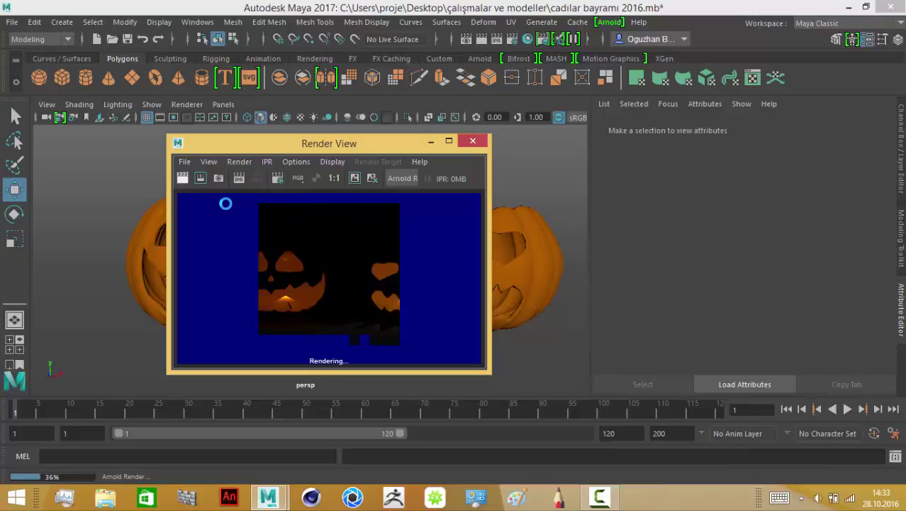
View the finished render of the glowing pumpkins full size, then close Render View
left_click(448, 140)
scroll(318, 335, "up", 3)
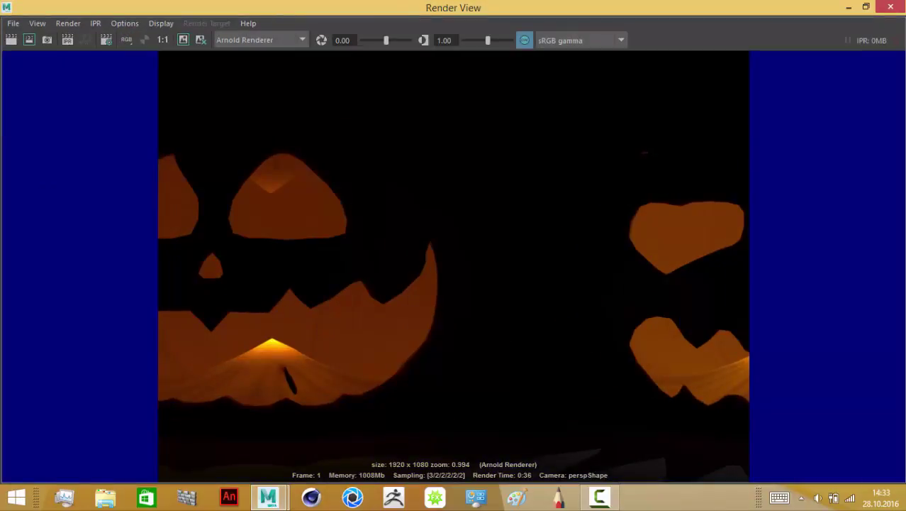
left_click(891, 6)
scroll(152, 296, "up", 3)
scroll(297, 245, "up", 3)
Scale the new cylinder down and shorten it along one axis
scroll(298, 245, "down", 3)
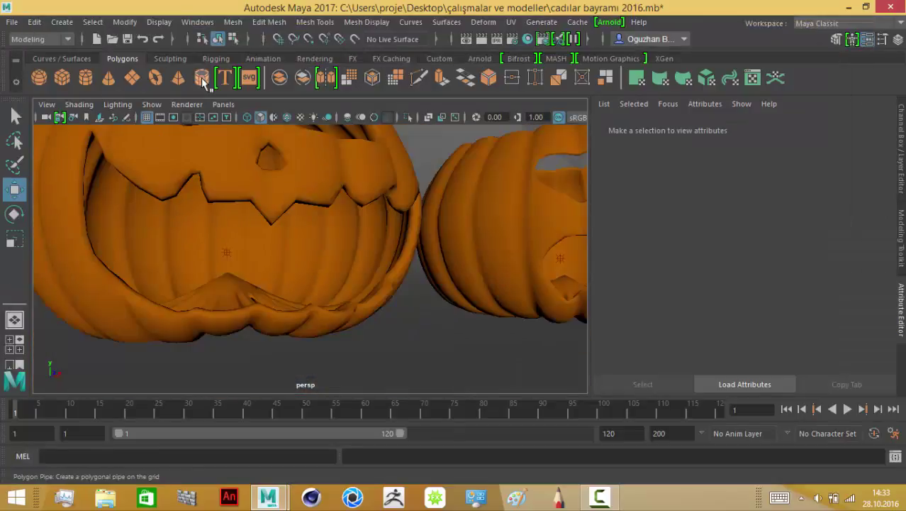
scroll(336, 252, "down", 5)
mouse_move(166, 318)
left_mouse_down("alt")
mouse_move(360, 330)
mouse_move(415, 195)
left_mouse_up("alt")
key("r")
left_click_drag(395, 276, 319, 303)
scroll(435, 297, "up", 5)
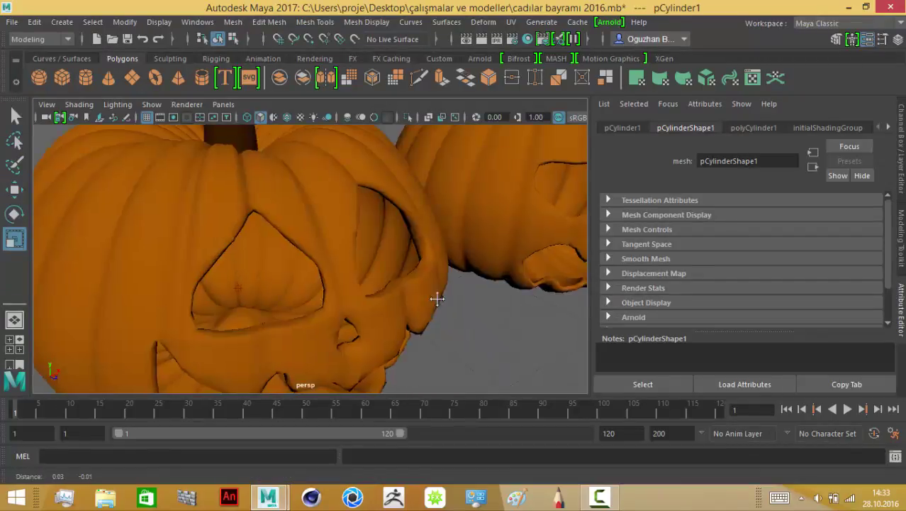
scroll(315, 243, "down", 3)
left_click_drag(314, 244, 276, 246)
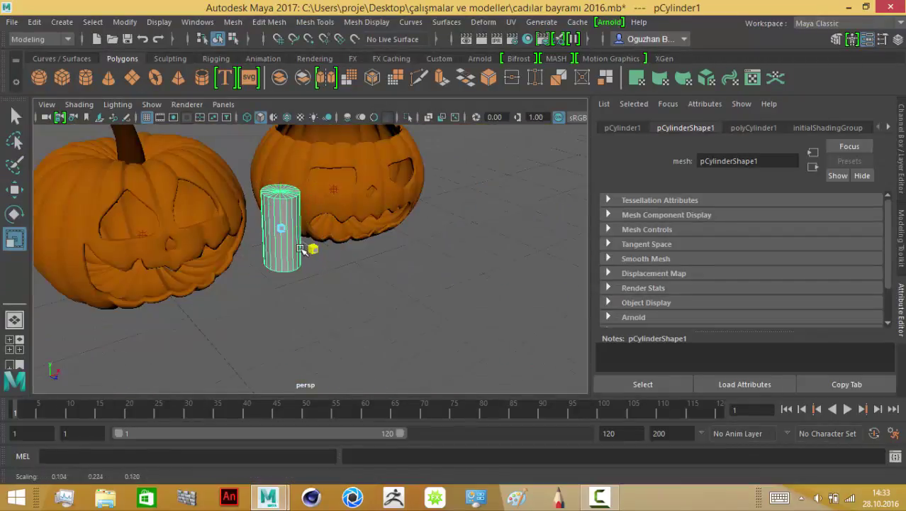
Move the cylinder toward the left pumpkin's mouth
left_click_drag(334, 274, 369, 345, "alt")
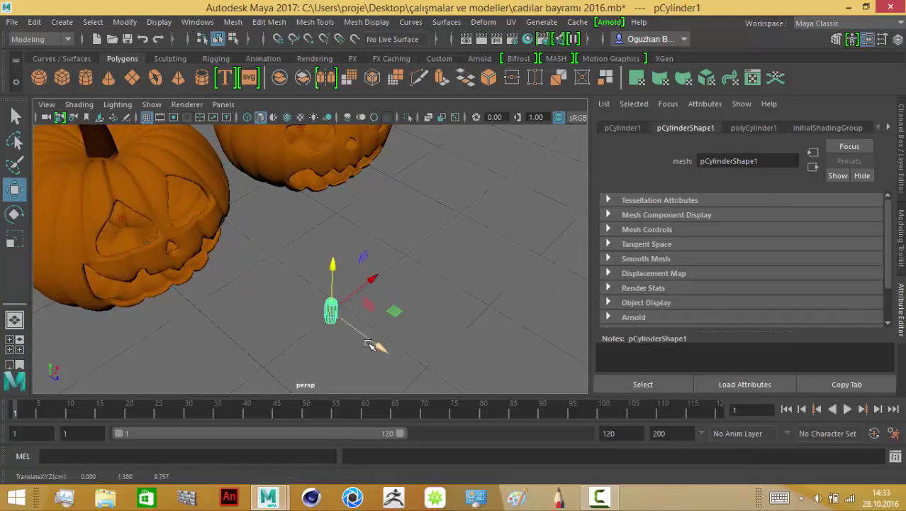
left_click_drag(212, 240, 257, 165, "alt")
scroll(257, 165, "down", 3)
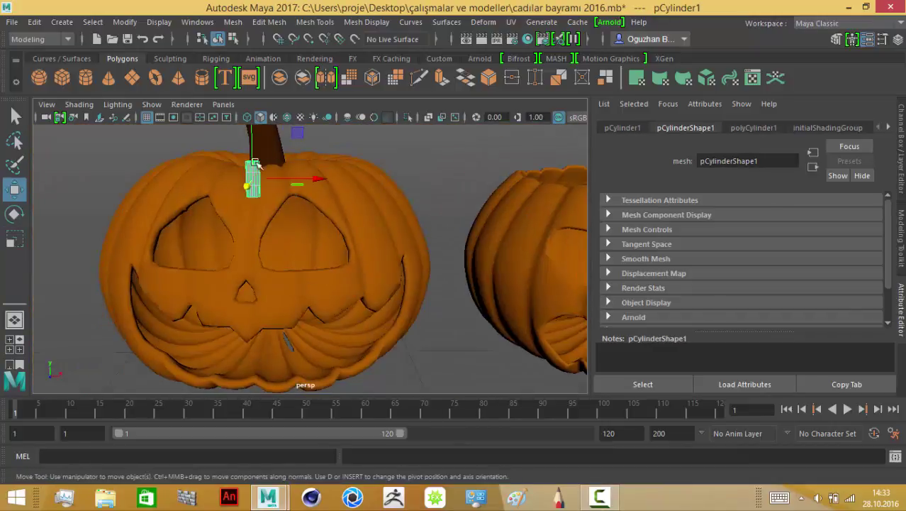
scroll(279, 291, "up", 5)
left_click_drag(279, 291, 280, 334, "alt")
left_click_drag(312, 183, 327, 178)
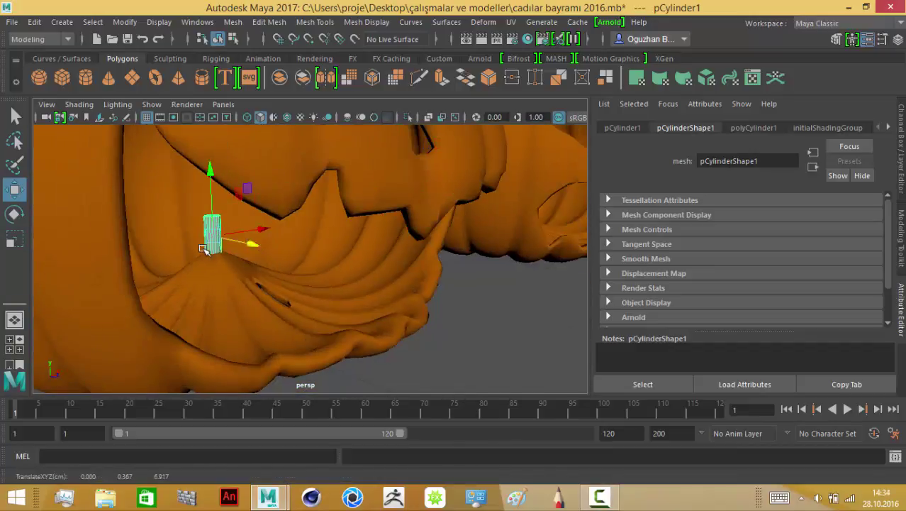
Orbit and zoom around the cylinder inside the pumpkin to check its placement
left_click_drag(203, 249, 227, 270, "alt")
mouse_move(227, 269)
right_mouse_down("alt")
mouse_move(405, 281)
mouse_move(356, 348)
mouse_move(374, 282)
mouse_move(405, 289)
right_mouse_up("alt")
mouse_move(405, 289)
left_mouse_down("alt")
mouse_move(287, 268)
mouse_move(287, 246)
left_mouse_up("alt")
right_click_drag(288, 247, 402, 223, "alt")
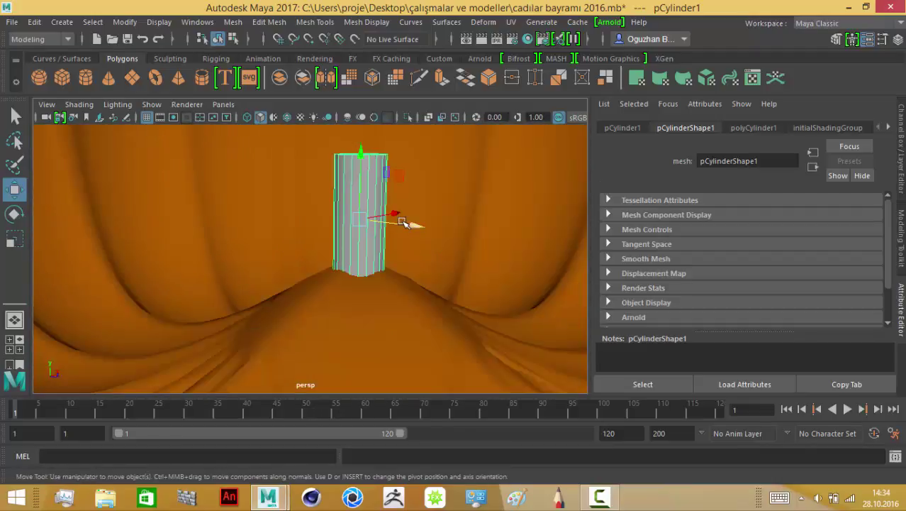
left_click_drag(402, 223, 378, 307, "alt")
right_click_drag(378, 308, 330, 283, "alt")
left_click_drag(330, 283, 259, 275, "alt")
right_click_drag(258, 275, 303, 277, "alt")
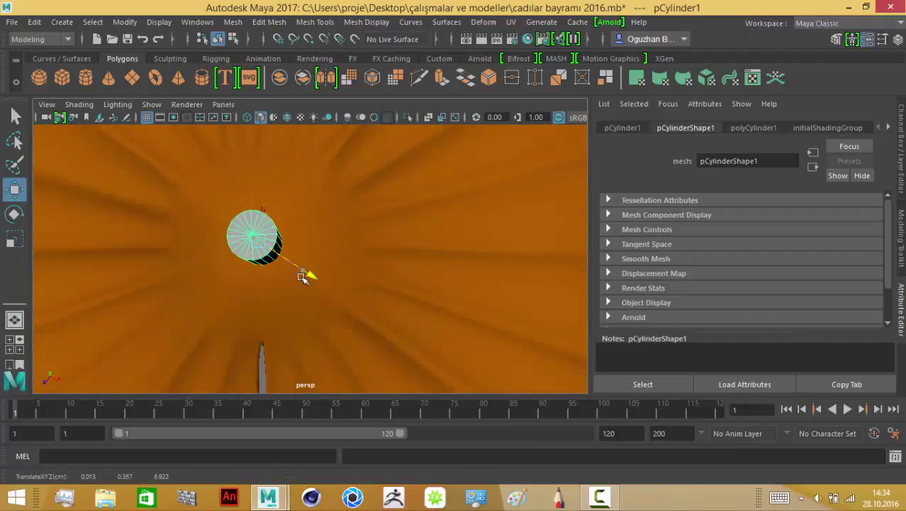
left_click_drag(303, 277, 141, 240, "alt")
mouse_move(298, 135)
left_mouse_down("alt")
mouse_move(297, 263)
mouse_move(389, 230)
left_mouse_up("alt")
Select the pumpkin, the cylinder and the point light in turn to compare them
left_click(390, 230)
scroll(244, 316, "up", 5)
mouse_move(186, 290)
left_mouse_down("alt")
mouse_move(254, 257)
mouse_move(405, 299)
mouse_move(391, 326)
mouse_move(415, 299)
mouse_move(257, 202)
left_mouse_up("alt")
left_click(391, 325)
left_click(257, 202)
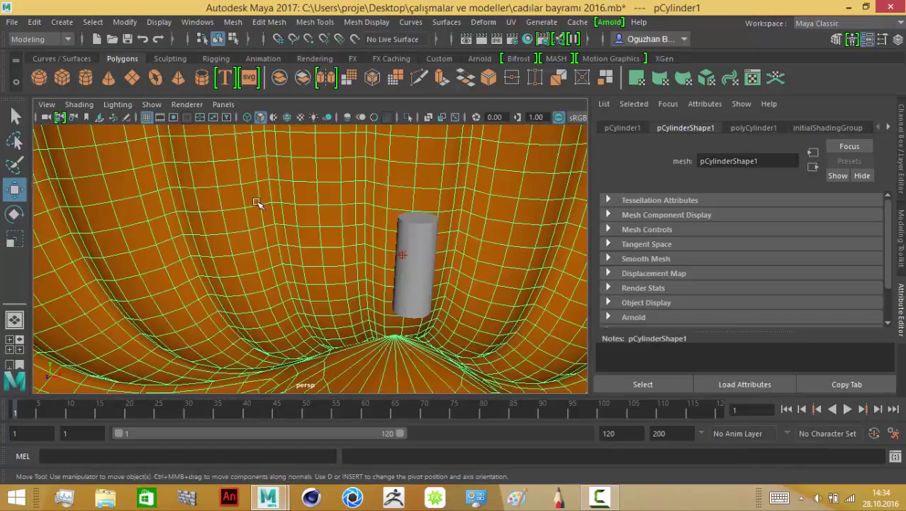
left_click(403, 254)
Check the point light above the cylinder, ending with the cylinder selected
scroll(435, 275, "down", 3)
left_click_drag(441, 275, 378, 257, "alt")
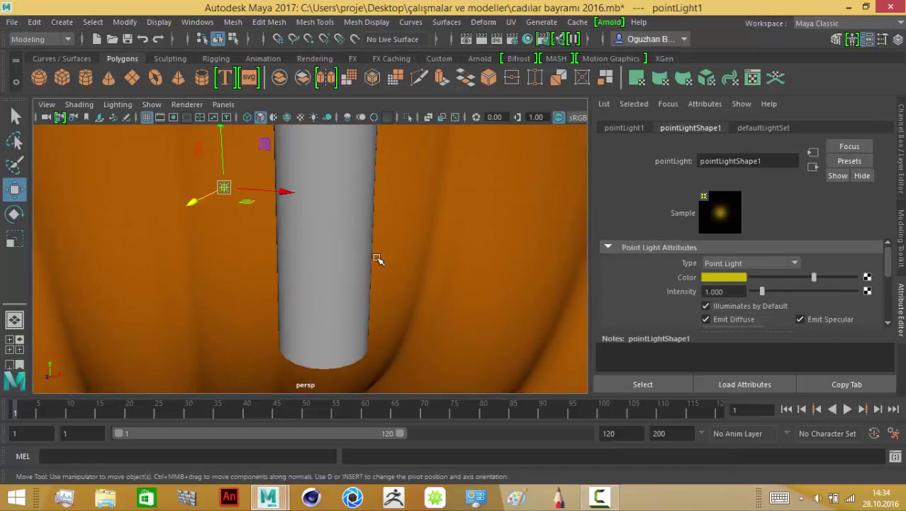
scroll(282, 181, "down", 3)
left_click(321, 246)
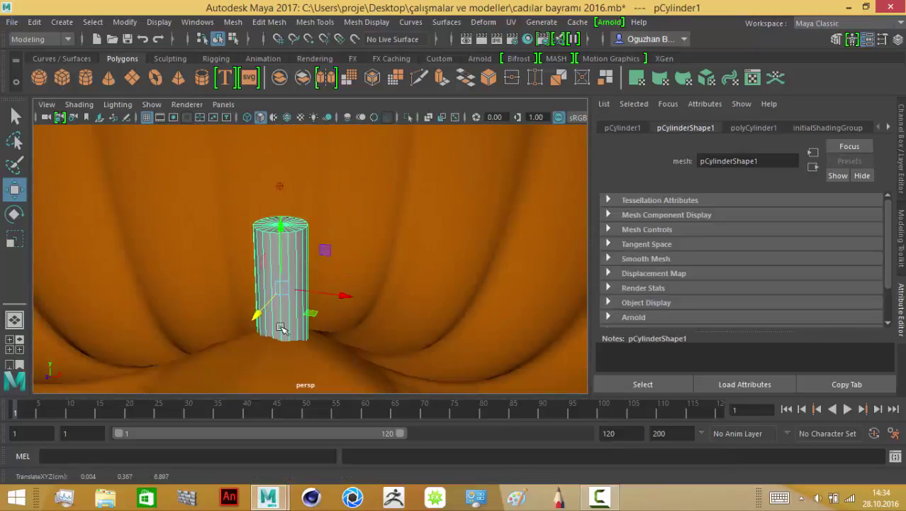
mouse_move(283, 319)
left_mouse_down("alt")
mouse_move(376, 270)
mouse_move(403, 315)
mouse_move(305, 213)
left_mouse_up("alt")
left_click(276, 161)
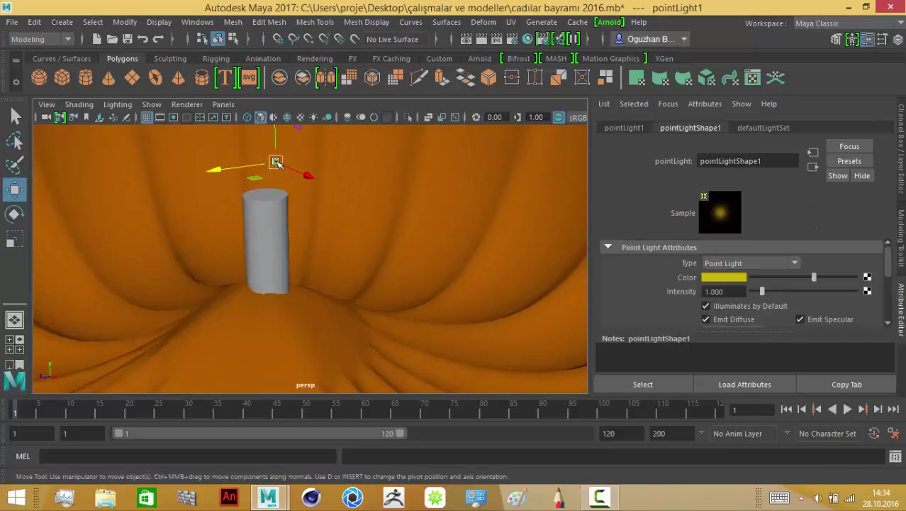
middle_click_drag(219, 222, 396, 285, "alt")
scroll(334, 318, "up", 3)
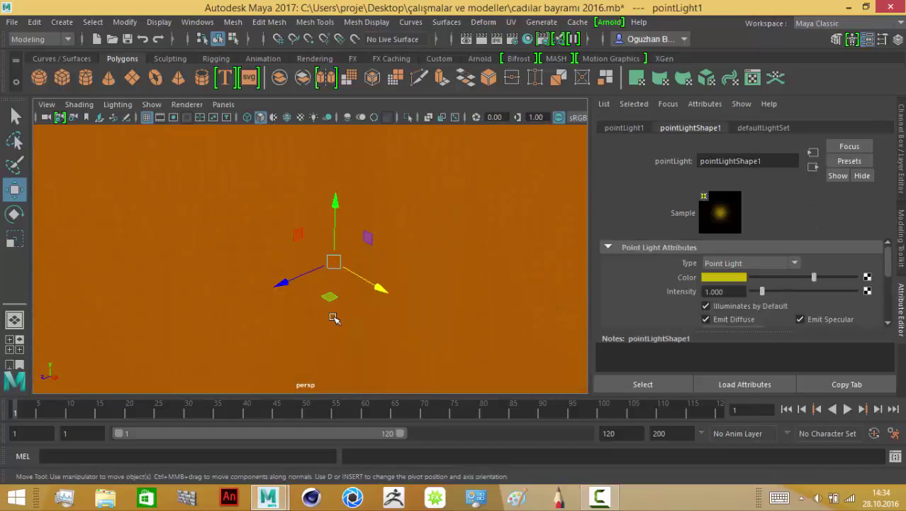
left_click(353, 297)
Assign the cylinder a new Lambert coloured pinkish brown (H 20.205, S 0.487, V 0.500)
right_click_drag(330, 201, 418, 341)
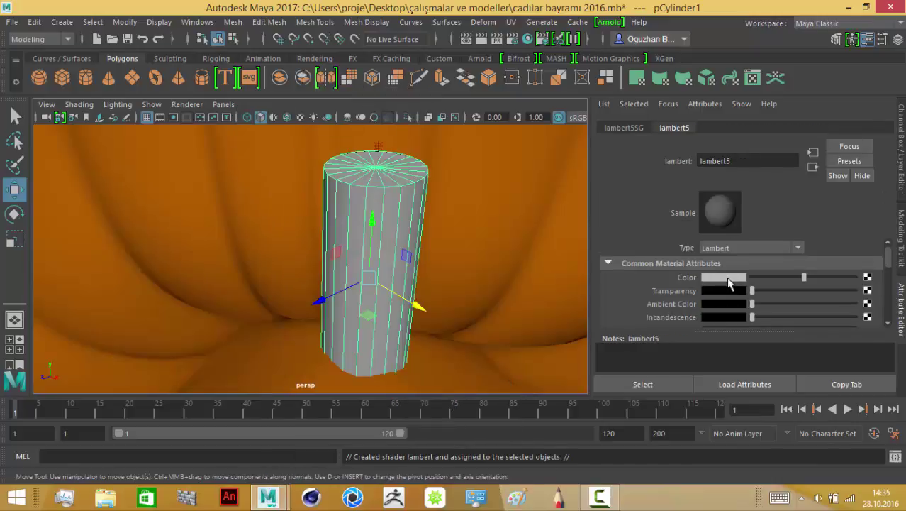
left_click(729, 282)
left_click_drag(849, 265, 864, 279)
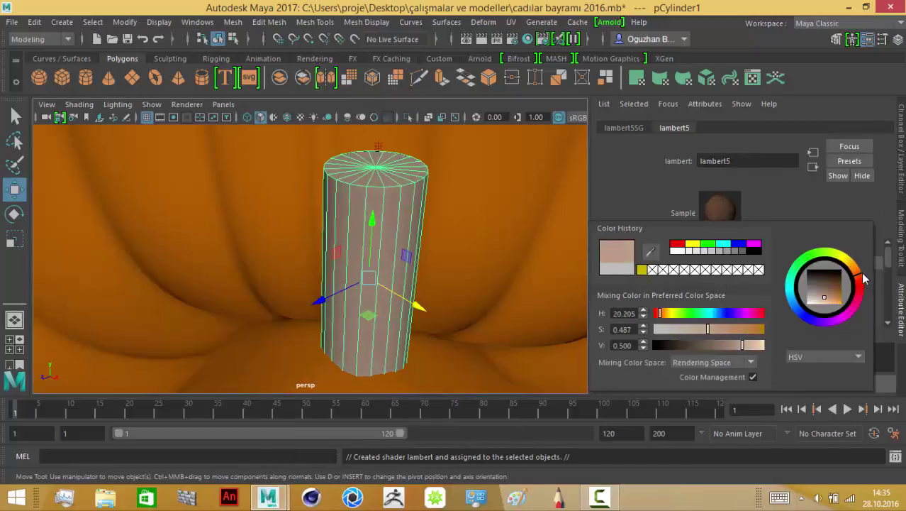
Reselect the recoloured cylinder and zoom in close on it
mouse_move(433, 265)
left_mouse_down("alt")
mouse_move(241, 171)
mouse_move(425, 329)
mouse_move(392, 339)
left_mouse_up("alt")
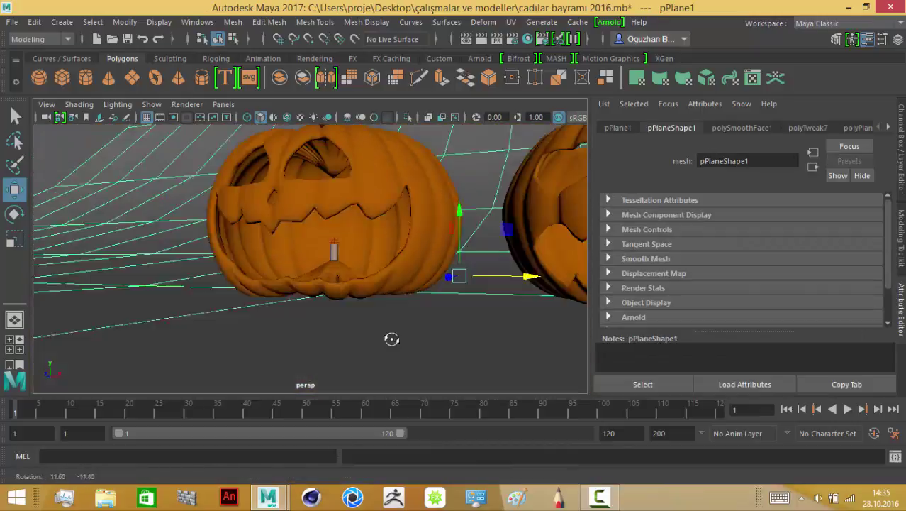
scroll(391, 339, "up", 5)
left_click(359, 250)
mouse_move(362, 248)
right_mouse_down("alt")
mouse_move(364, 314)
mouse_move(443, 286)
right_mouse_up("alt")
left_click_drag(384, 270, 414, 243, "alt")
left_click(418, 237)
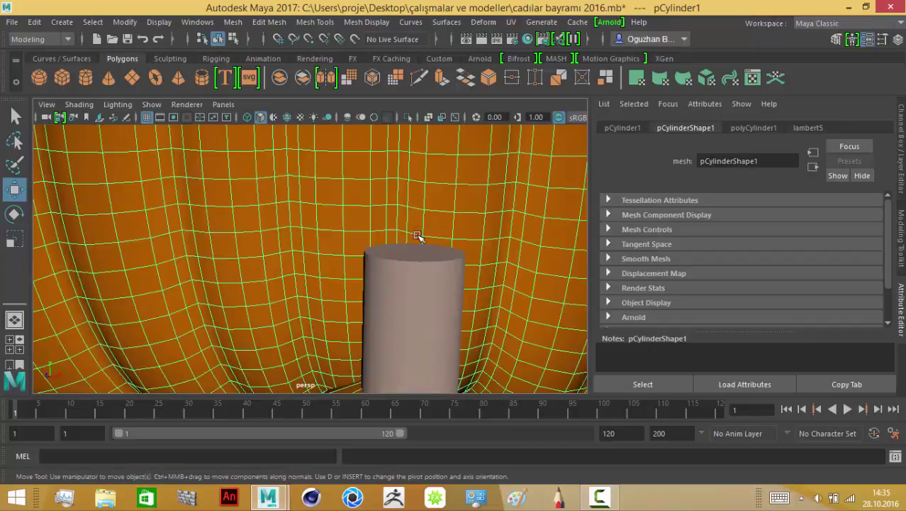
right_click_drag(418, 237, 449, 256, "alt")
Raise the point light higher above the cylinder
left_click_drag(449, 257, 490, 279, "alt")
left_click(146, 264)
left_click_drag(146, 263, 137, 148)
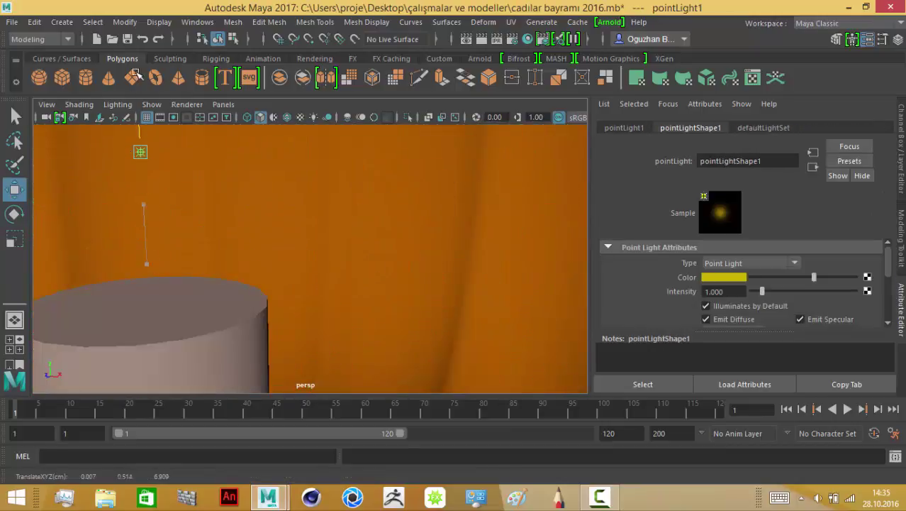
scroll(269, 249, "down", 5)
Select the cylinder and duplicate it into a new group (group5)
left_click(278, 251)
left_click(339, 330)
scroll(339, 330, "down", 5)
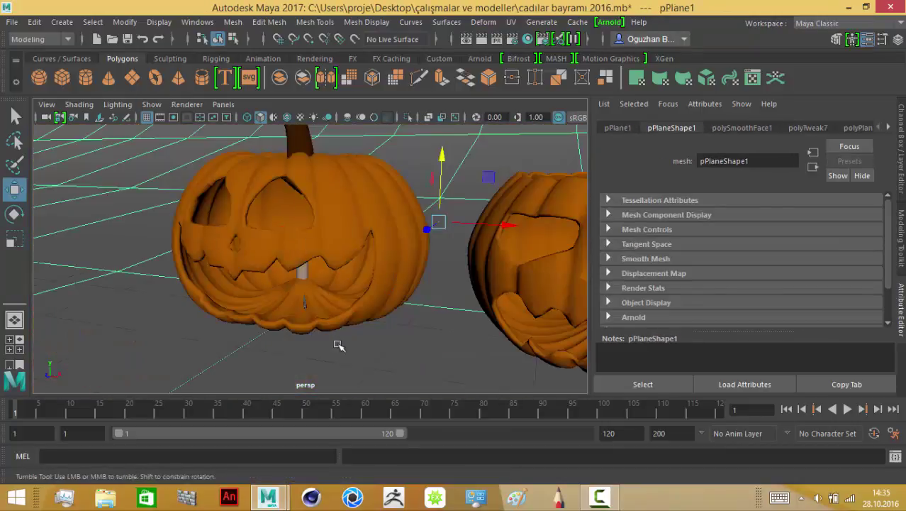
scroll(339, 345, "up", 5)
left_click_drag(340, 345, 320, 237, "alt")
scroll(351, 301, "up", 5)
middle_click_drag(350, 302, 341, 337, "alt")
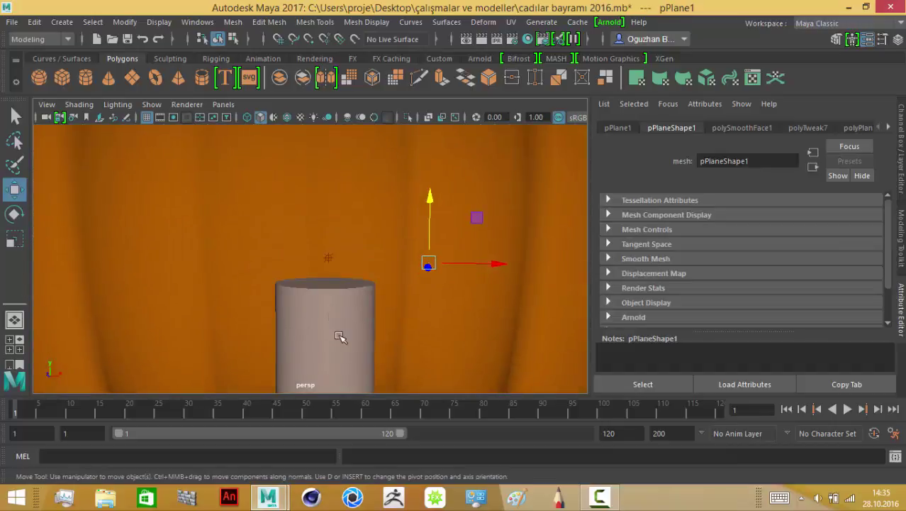
left_click(341, 337)
key("ctrl+d")
key("ctrl+g")
Move the copy in front of the pumpkin and enlarge it into a wide cylinder
mouse_move(324, 333)
left_mouse_down()
mouse_move(324, 283)
mouse_move(296, 337)
left_mouse_up()
key("r")
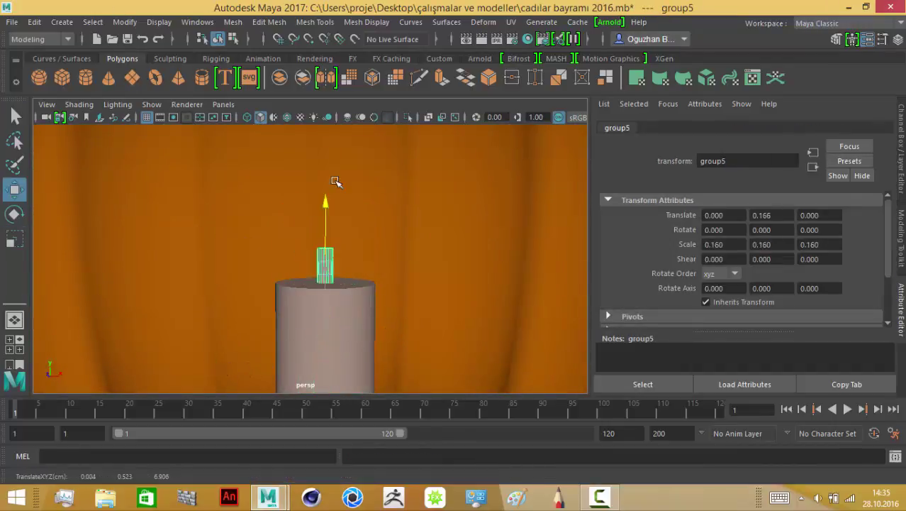
key("w")
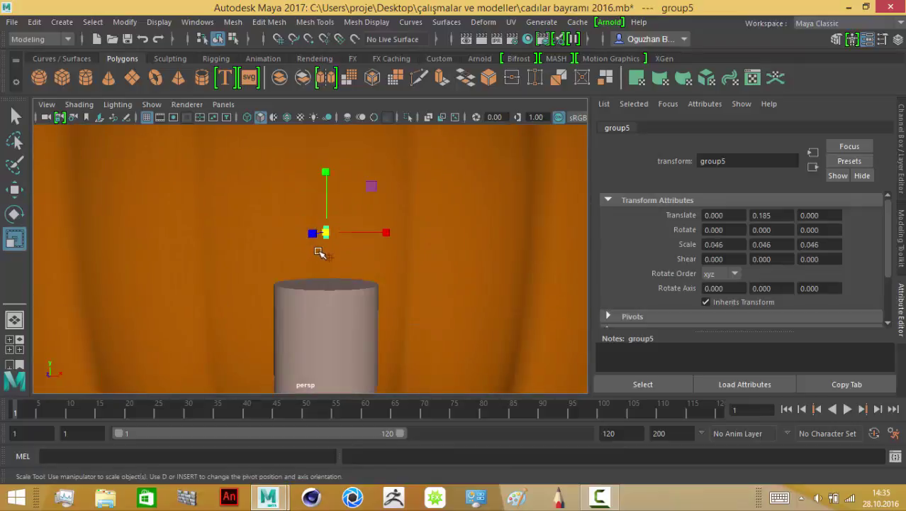
scroll(312, 284, "down", 2)
scroll(298, 293, "down", 4)
left_click_drag(298, 293, 287, 183, "alt")
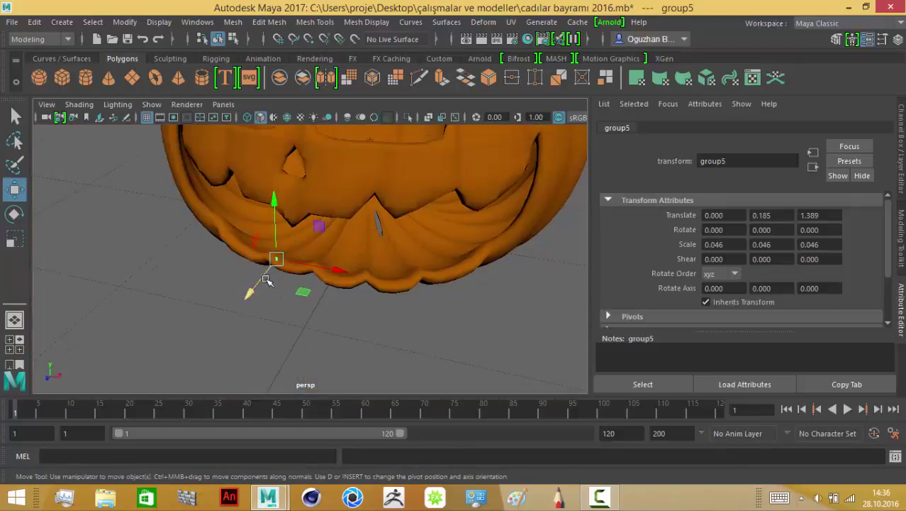
left_click_drag(249, 288, 363, 203)
Squash the copy to a short base, scale 3.527, 1.335, 3.527
scroll(313, 239, "down", 5)
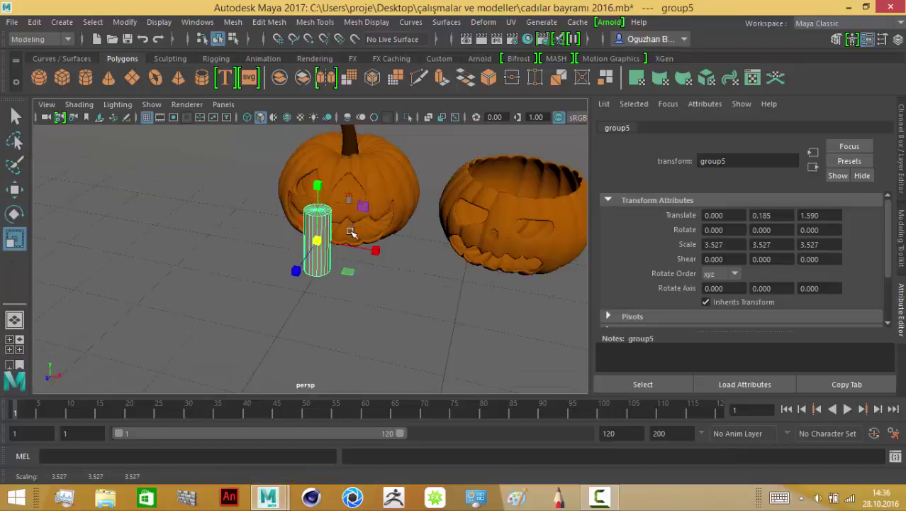
scroll(351, 231, "up", 5)
right_click_drag(325, 114, 324, 150)
right_click_drag(273, 114, 364, 101)
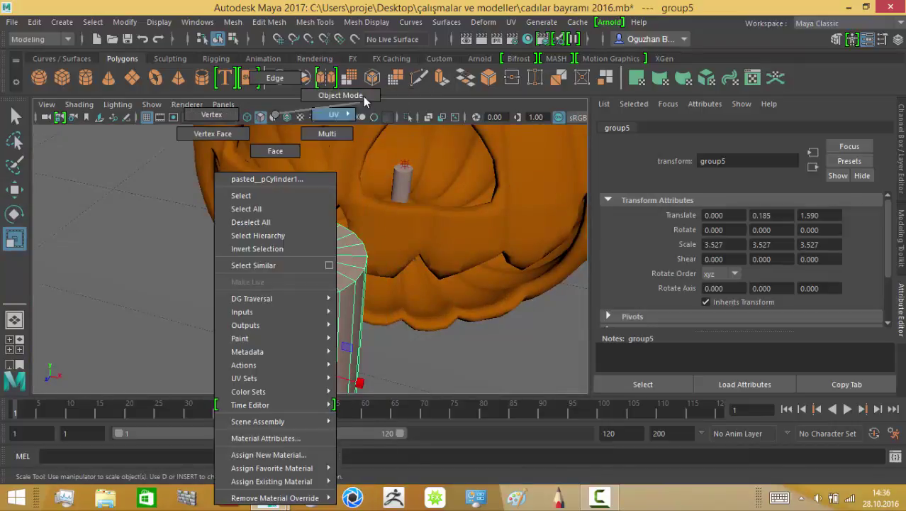
left_click_drag(299, 312, 299, 355)
scroll(354, 212, "up", 3)
Extrude the cylinder's top faces, shrink them inward and raise them
scroll(356, 189, "up", 2)
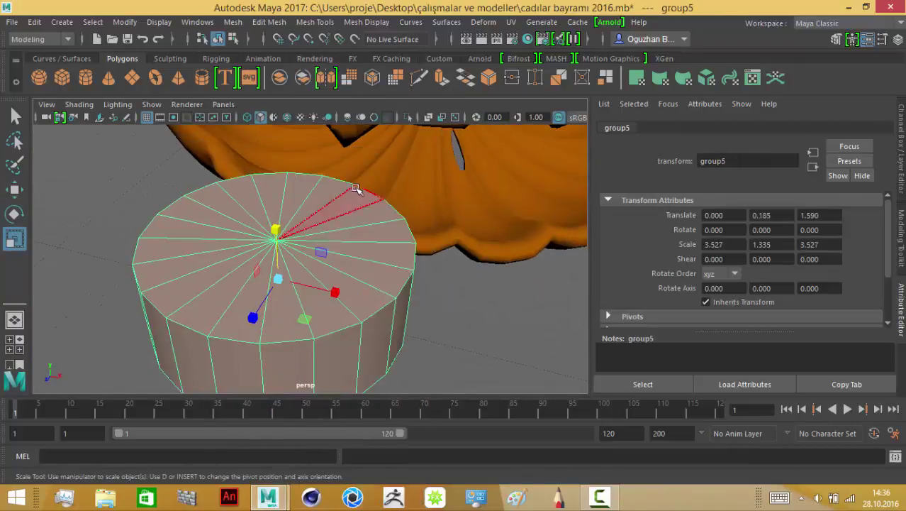
left_click(357, 188)
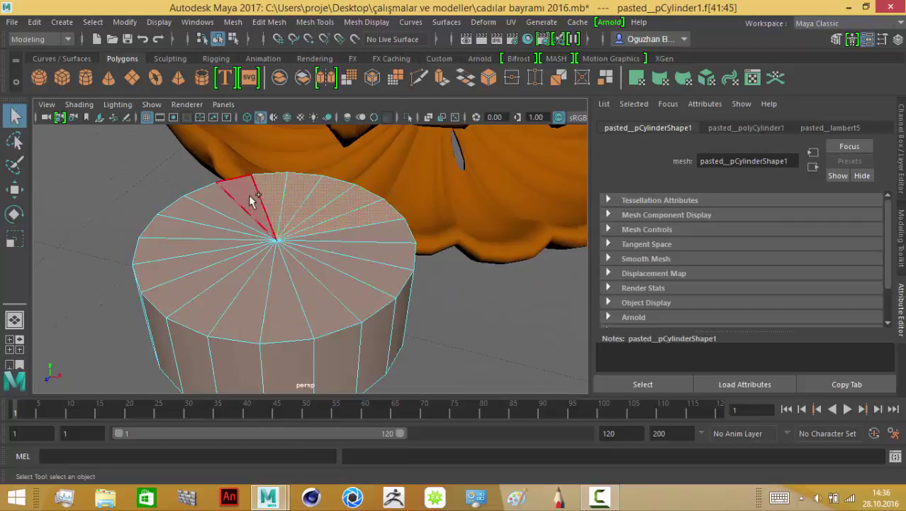
left_click_drag(250, 201, 221, 235, "shift")
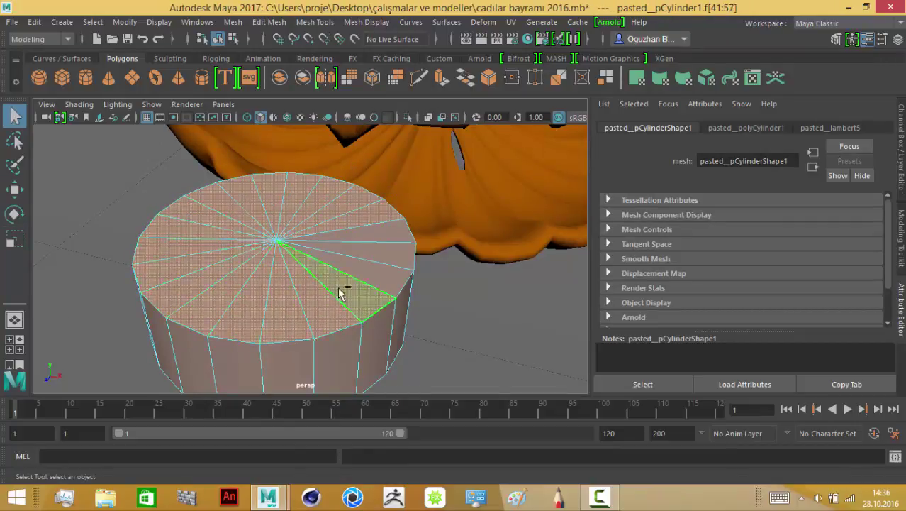
left_click(440, 78)
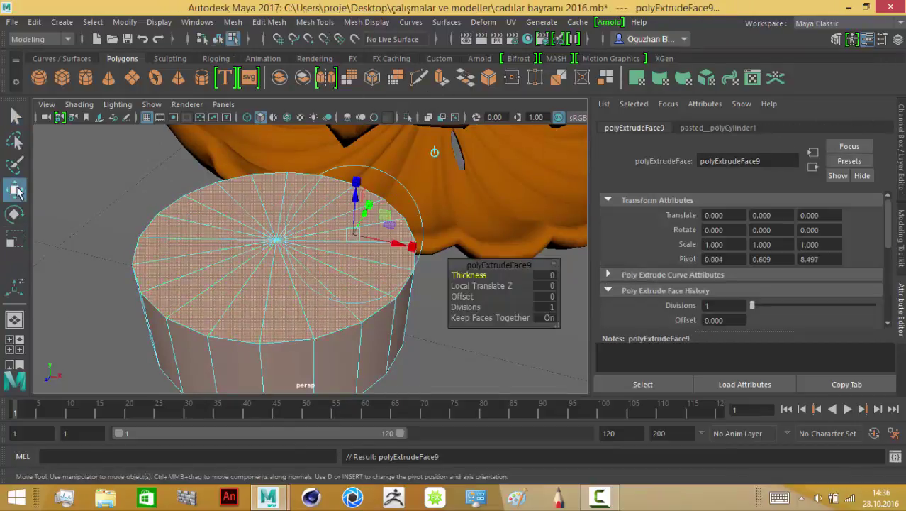
key("w")
scroll(263, 263, "down", 5)
scroll(263, 263, "up", 4)
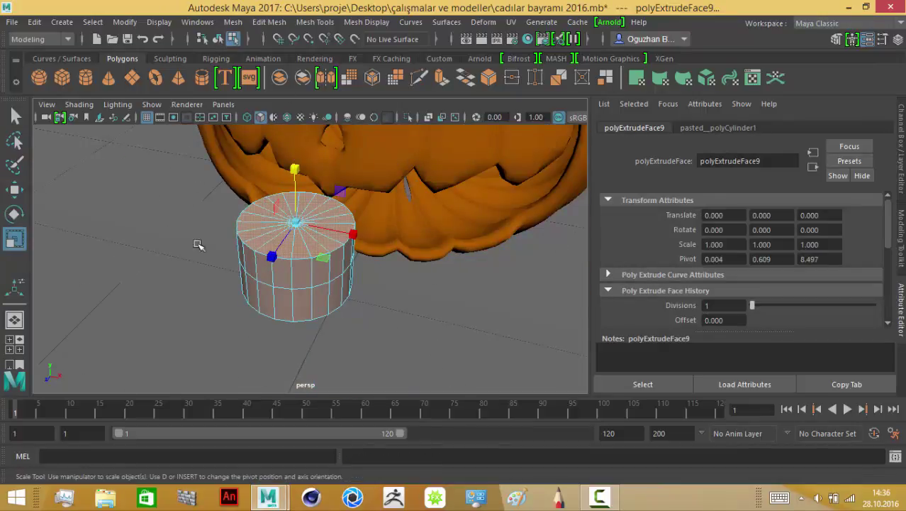
left_click_drag(295, 223, 291, 226)
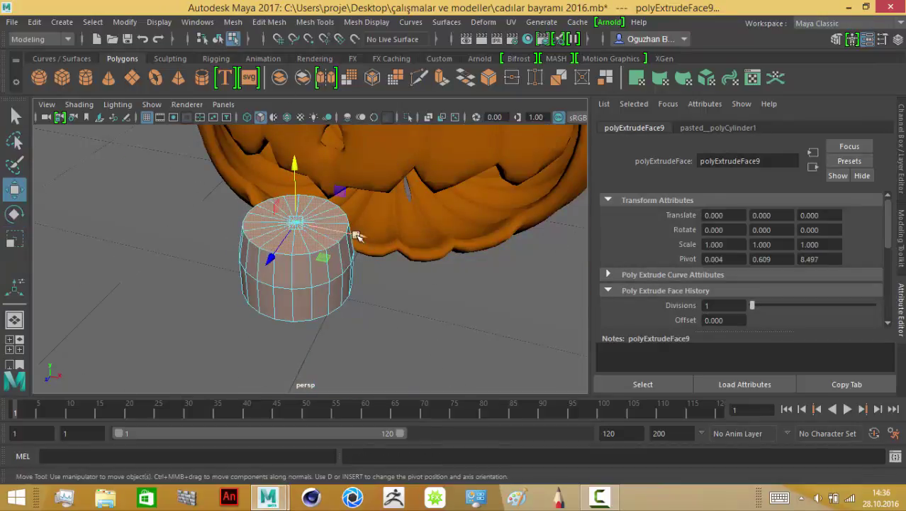
left_click_drag(308, 168, 302, 131)
Extrude the top twice more into a tall narrow column and return to Object Mode
left_click(440, 78)
left_click(440, 78)
mouse_move(397, 213)
left_mouse_down("alt")
mouse_move(269, 265)
mouse_move(350, 317)
left_mouse_up("alt")
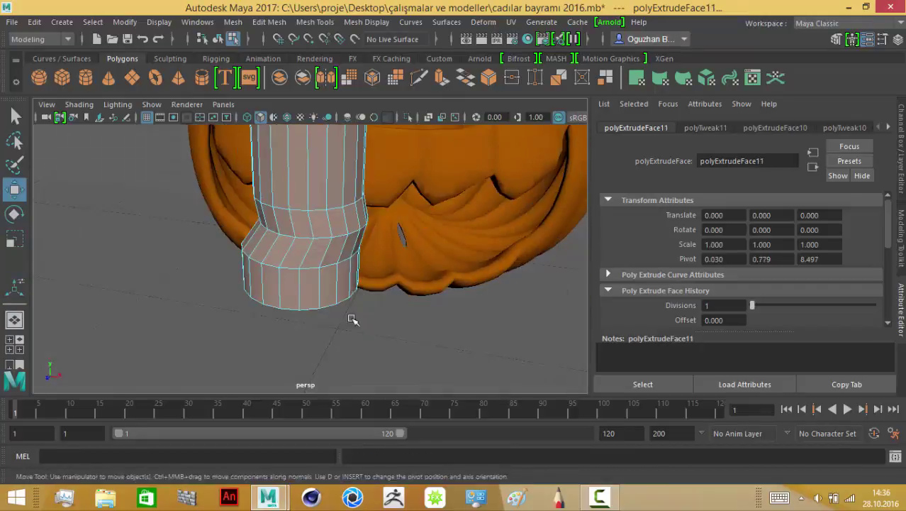
right_click_drag(313, 118, 374, 95)
right_click_drag(572, 310, 428, 347, "alt")
Assign a new pale grey Lambert material to the column shape
left_click_drag(428, 347, 417, 261, "alt")
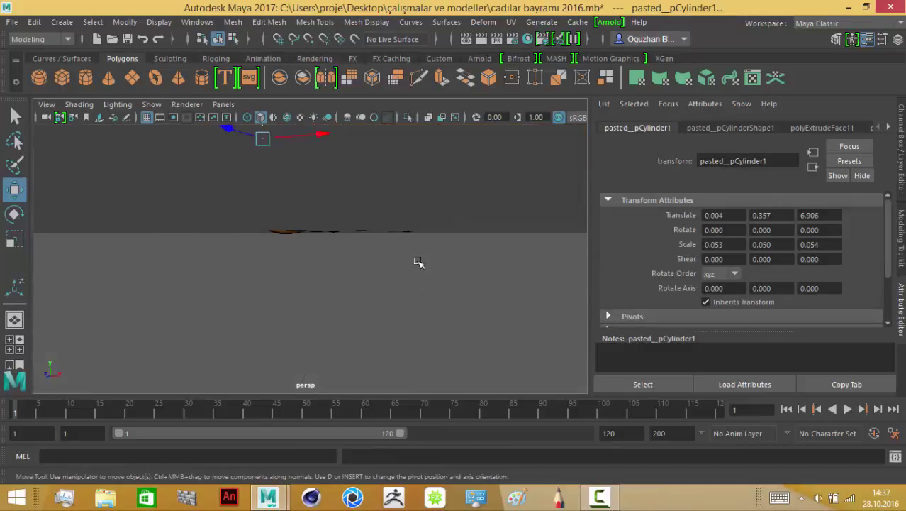
scroll(756, 210, "down", 3)
right_click_drag(362, 114, 361, 234)
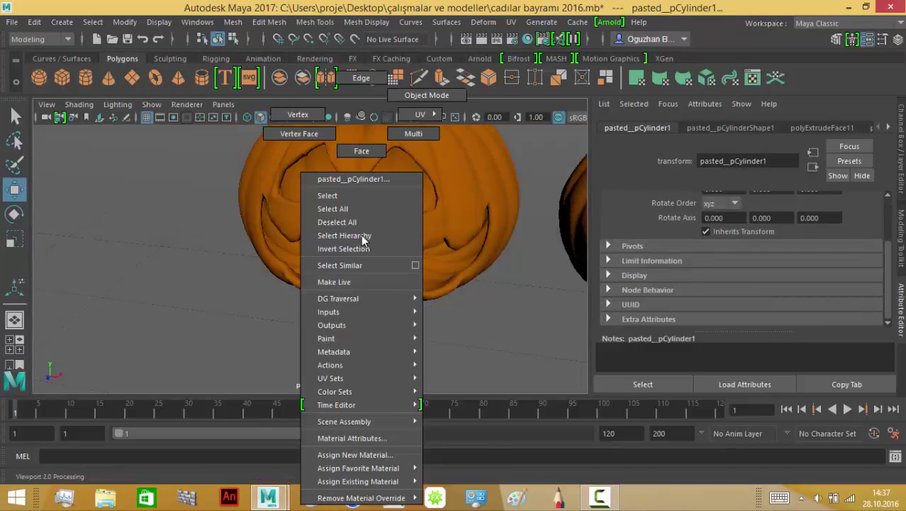
left_click(482, 404)
left_click(723, 277)
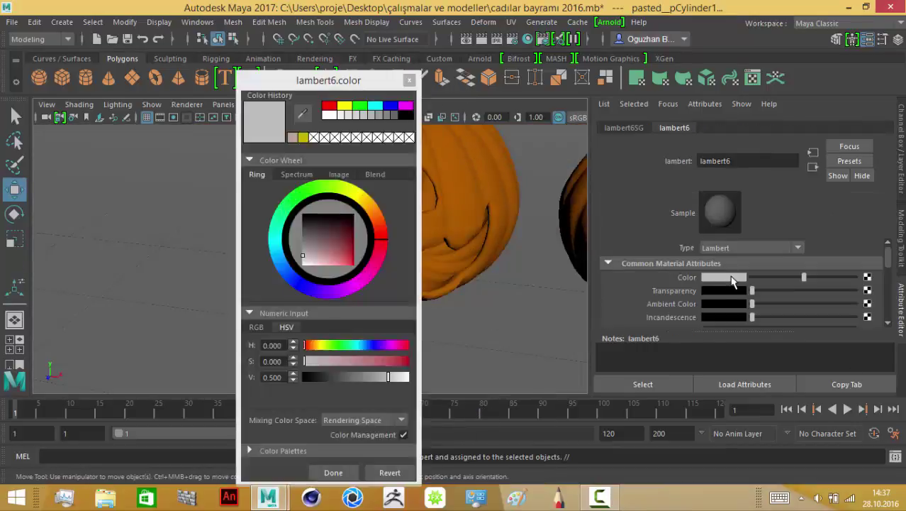
left_click(312, 259)
left_click(346, 234)
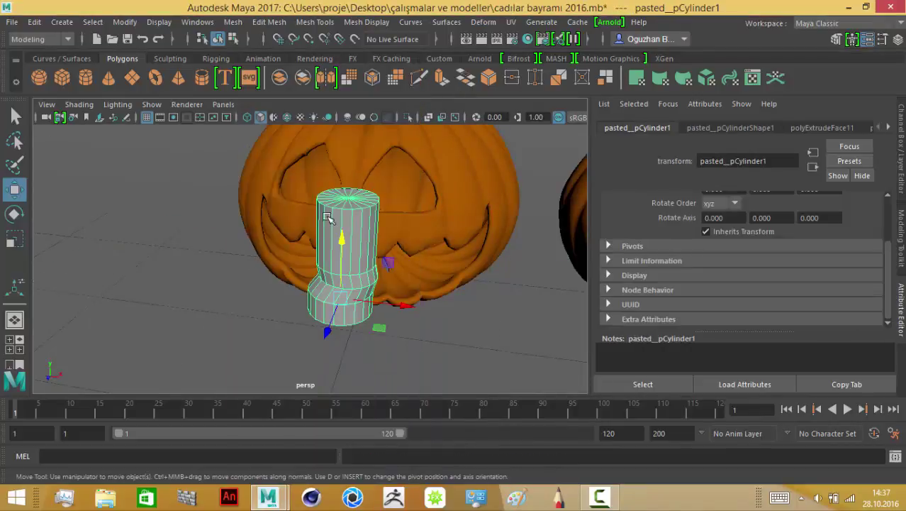
Smooth the column shape with Mesh > Smooth
left_click(233, 22)
left_click(252, 144)
left_click(404, 333)
left_click(349, 253)
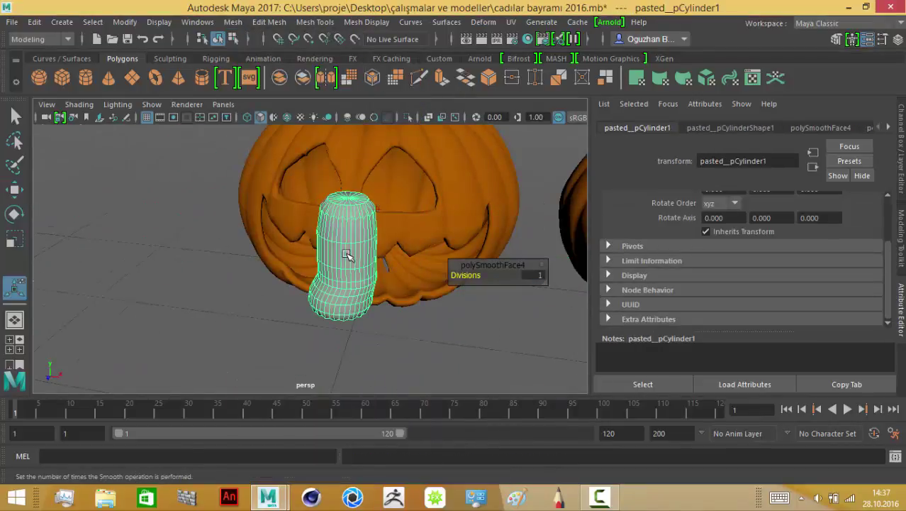
left_click_drag(348, 253, 128, 298, "alt")
Smooth the small cylinder inside the pumpkin as well
left_click(353, 173)
left_click(233, 22)
left_click(252, 144)
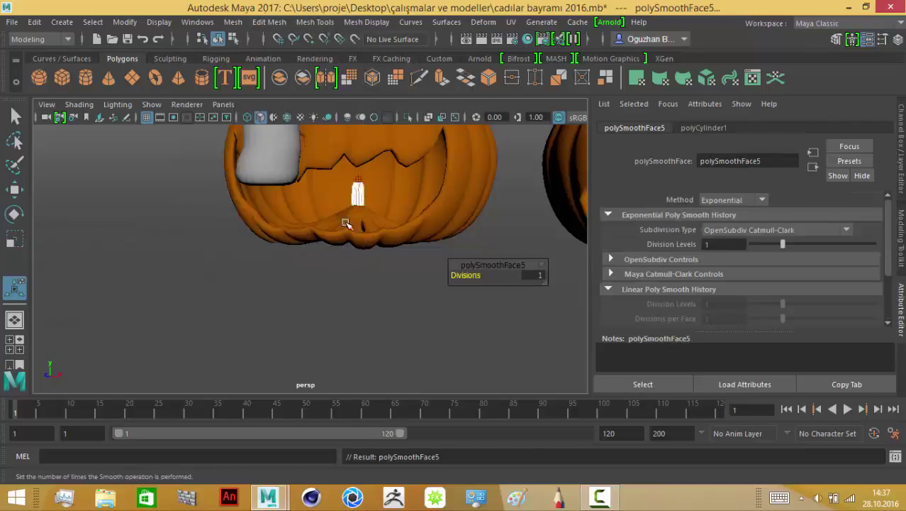
mouse_move(312, 234)
left_mouse_down("alt")
mouse_move(374, 283)
mouse_move(277, 290)
mouse_move(384, 291)
mouse_move(521, 333)
mouse_move(489, 284)
mouse_move(410, 240)
left_mouse_up("alt")
Scale the column shape down slightly
left_click(537, 283)
right_click_drag(410, 240, 441, 265, "alt")
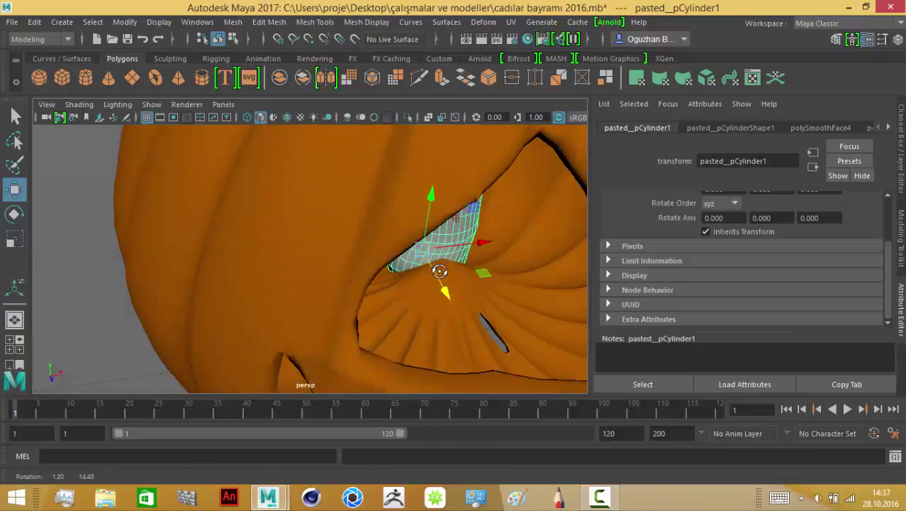
mouse_move(442, 265)
left_mouse_down("alt")
mouse_move(364, 202)
mouse_move(398, 315)
left_mouse_up("alt")
left_click(15, 240)
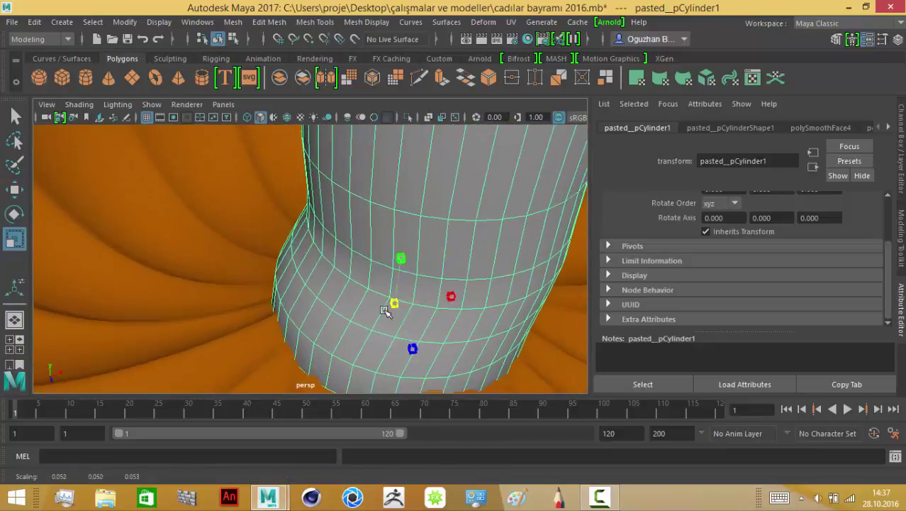
right_click_drag(212, 297, 142, 310, "alt")
Move the point light onto the top of the candle
mouse_move(141, 310)
left_mouse_down("alt")
mouse_move(470, 253)
mouse_move(362, 278)
mouse_move(354, 299)
left_mouse_up("alt")
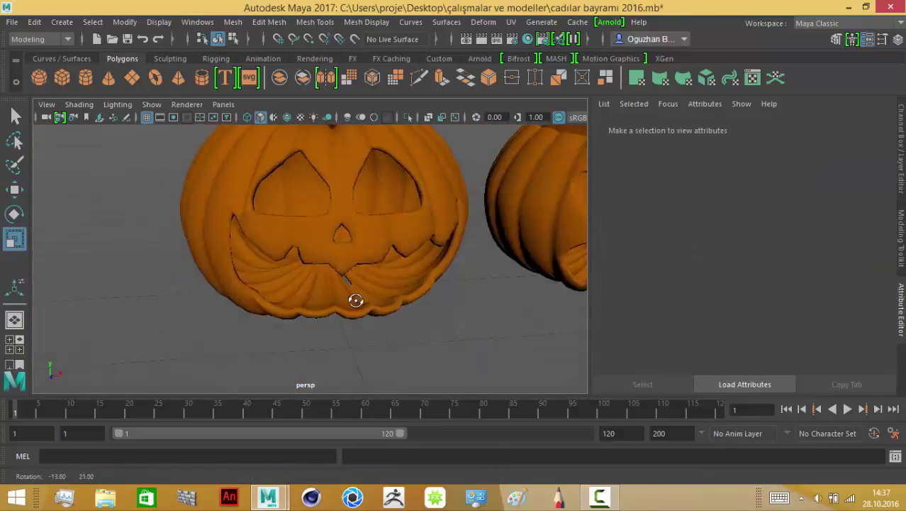
right_click_drag(354, 299, 359, 226, "alt")
left_click_drag(358, 226, 300, 335, "alt")
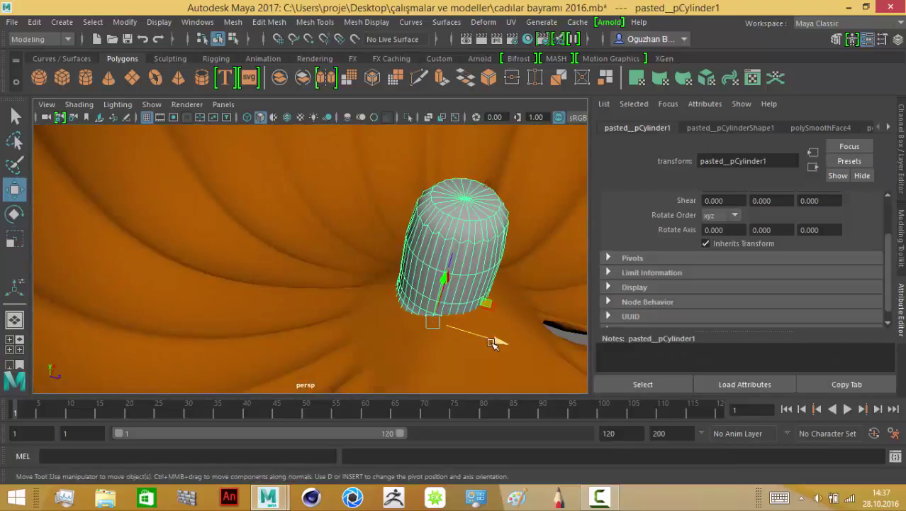
left_click_drag(516, 333, 496, 183)
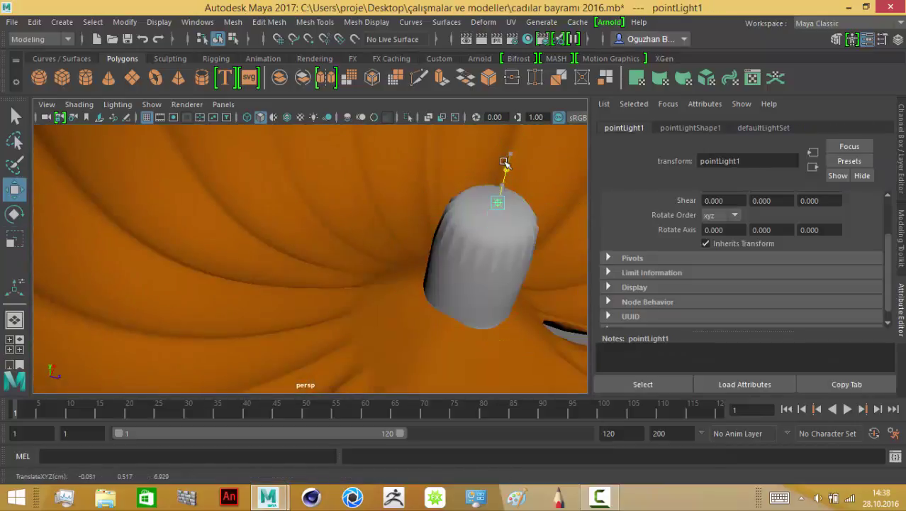
Select the white figure's parent group and bring the other pumpkin's interior into view
left_click(483, 248)
key("Up")
left_click_drag(426, 323, 415, 306, "alt")
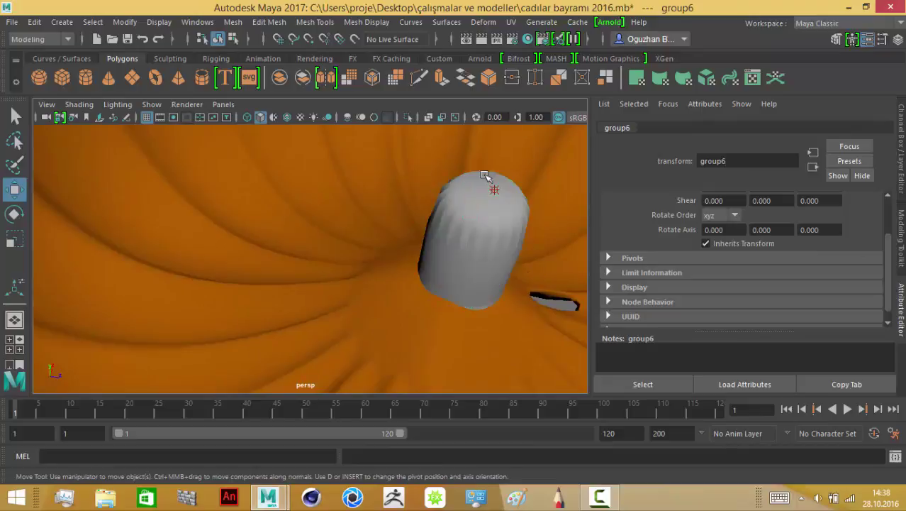
right_click_drag(486, 176, 426, 234, "alt")
left_click_drag(426, 234, 556, 355, "alt")
right_click_drag(557, 355, 329, 265, "alt")
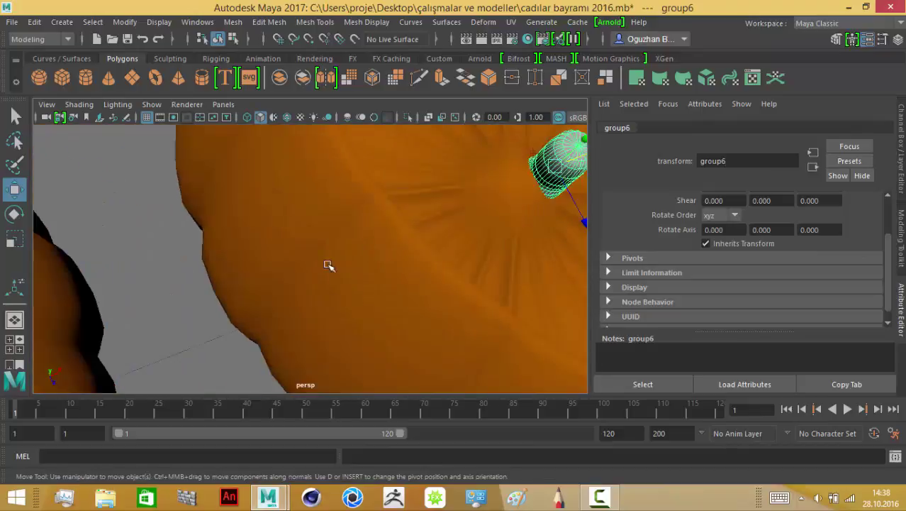
left_click_drag(329, 265, 398, 226, "alt")
Select the second pumpkin's candle cylinder and the copied point light above it
key("Down")
left_click(452, 229)
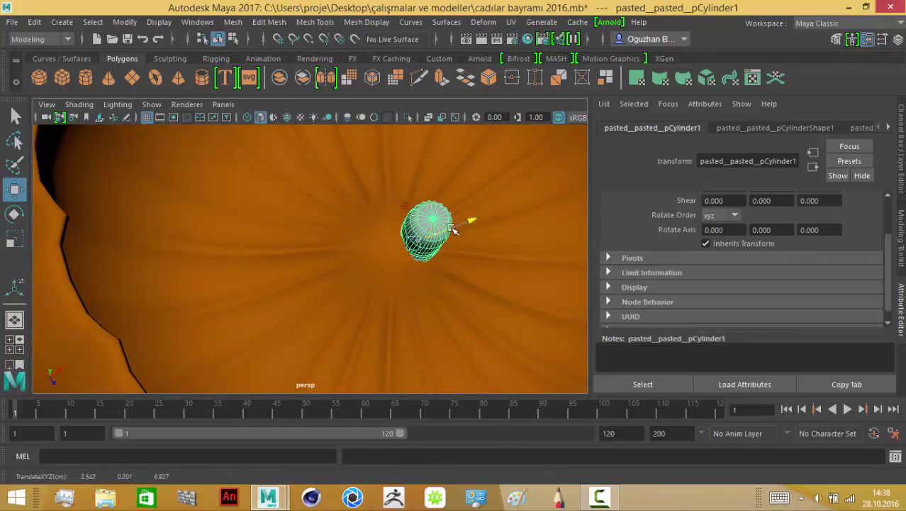
mouse_move(418, 300)
left_mouse_down("alt")
mouse_move(366, 249)
mouse_move(375, 217)
mouse_move(396, 325)
left_mouse_up("alt")
mouse_move(440, 305)
left_mouse_down("alt")
mouse_move(405, 379)
mouse_move(232, 324)
mouse_move(353, 335)
mouse_move(350, 159)
left_mouse_up("alt")
left_click(350, 159)
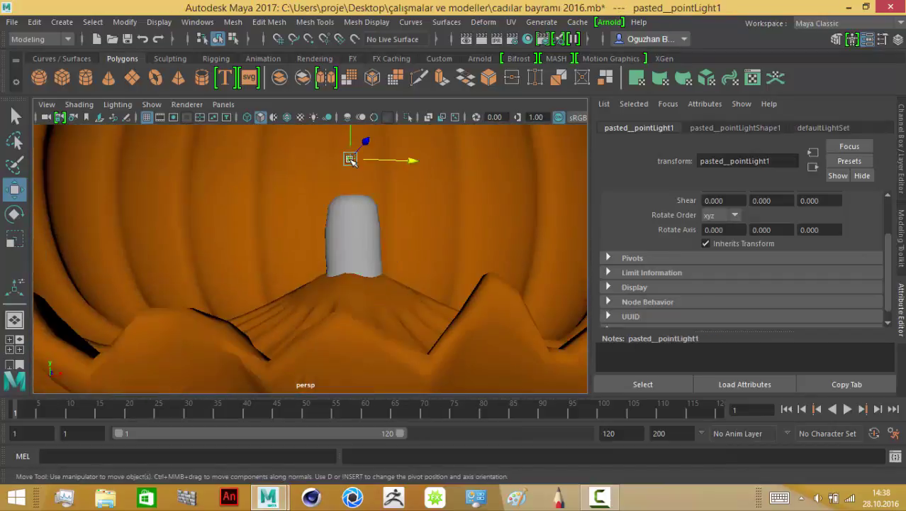
left_click_drag(324, 203, 330, 219, "alt")
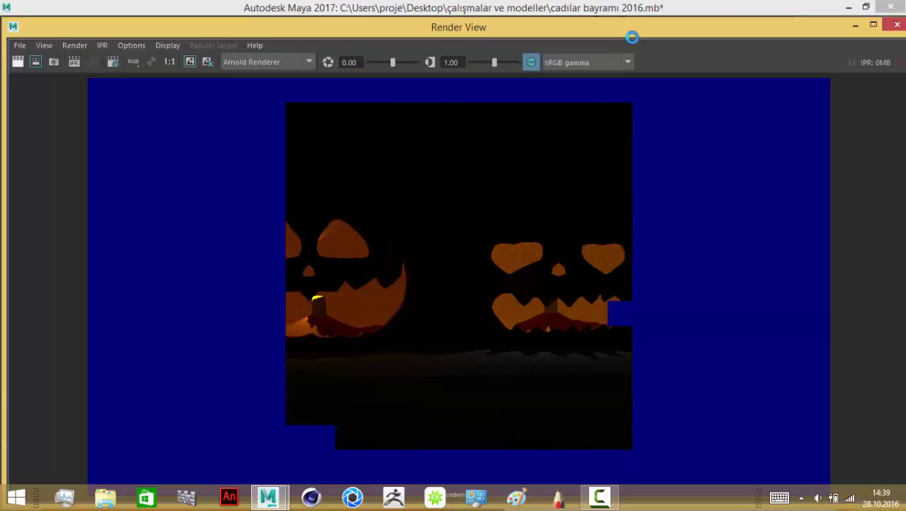
left_click(898, 24)
scroll(154, 252, "up", 3)
scroll(295, 243, "up", 3)
Select the pumpkin and inspect the point light above its white figure
left_click(158, 213)
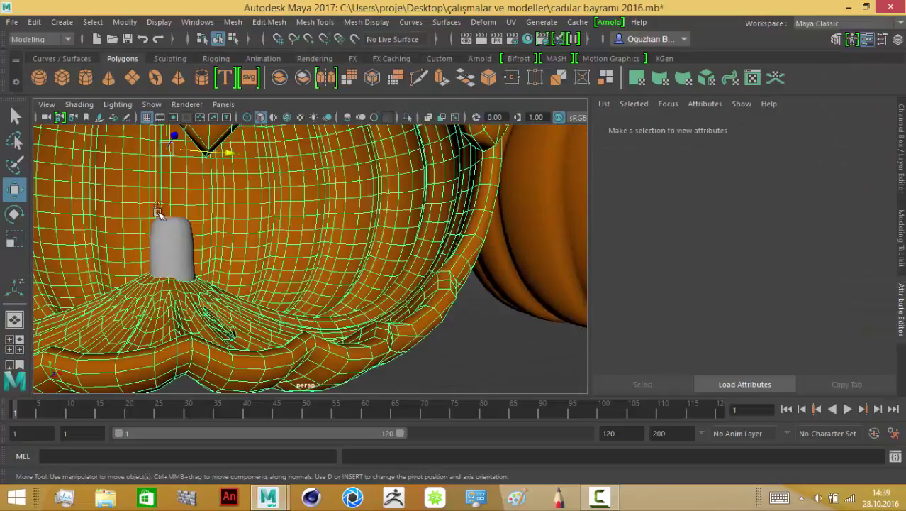
scroll(145, 254, "up", 5)
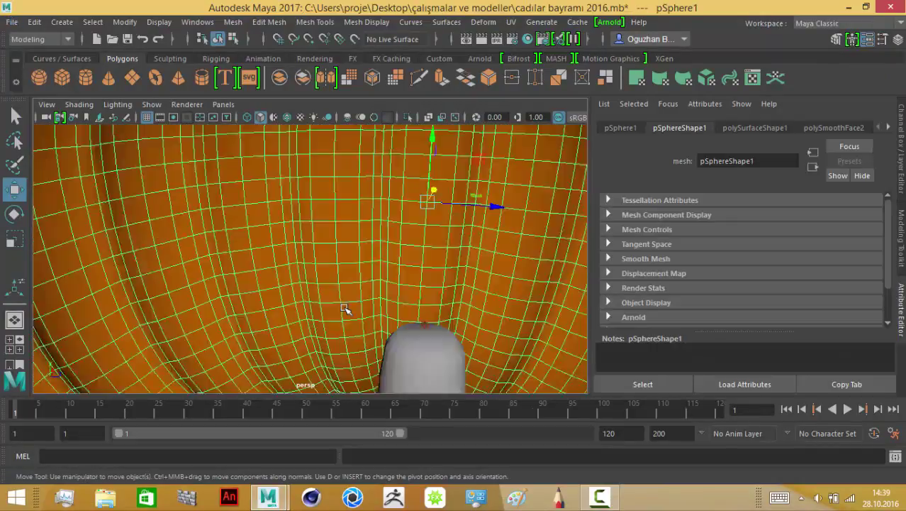
left_click_drag(239, 304, 360, 348, "alt")
right_click_drag(360, 348, 354, 223, "alt")
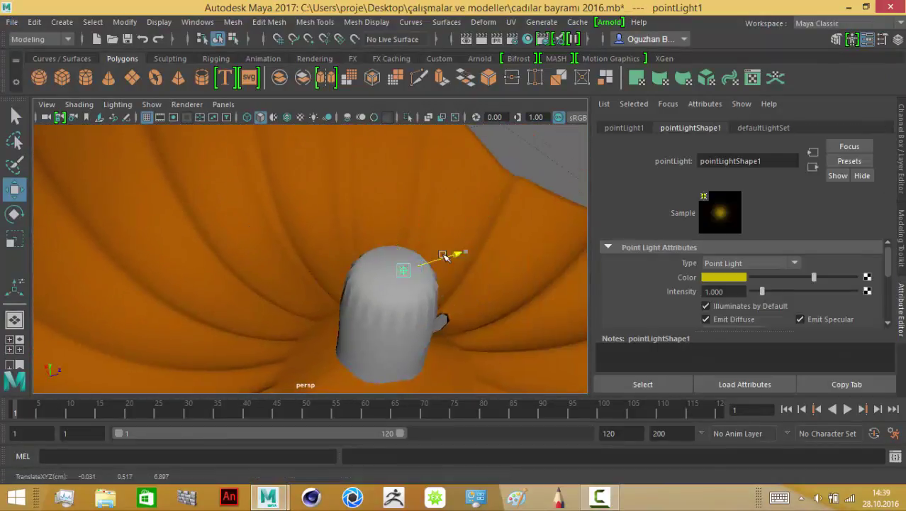
left_click_drag(365, 229, 415, 273, "alt")
scroll(402, 271, "up", 3)
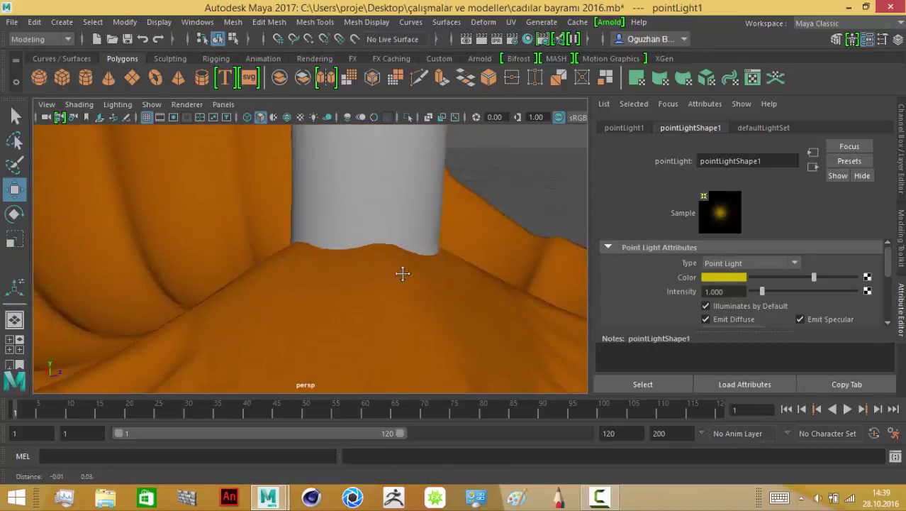
mouse_move(276, 348)
left_mouse_down("alt")
mouse_move(475, 234)
mouse_move(418, 298)
mouse_move(426, 295)
mouse_move(462, 348)
mouse_move(391, 310)
left_mouse_up("alt")
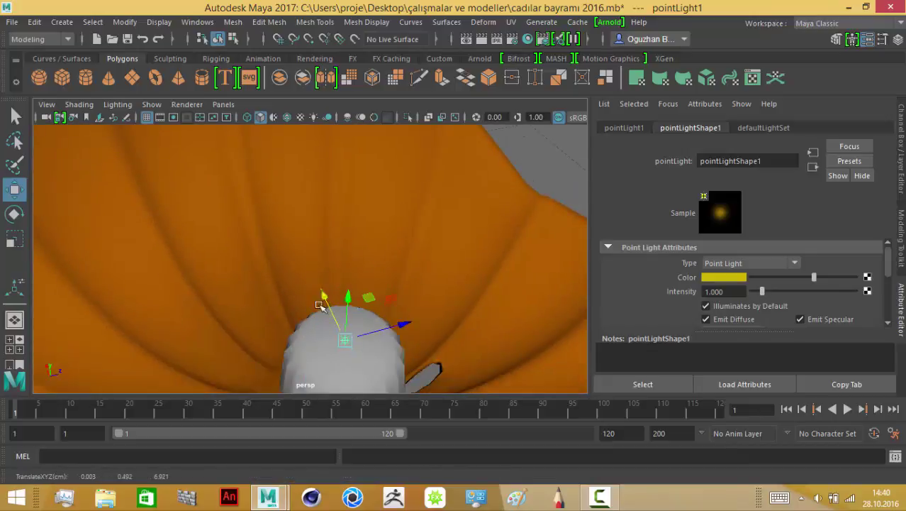
mouse_move(320, 305)
left_mouse_down("alt")
mouse_move(338, 328)
mouse_move(464, 237)
mouse_move(354, 280)
mouse_move(426, 386)
left_mouse_up("alt")
Select the second pumpkin's point light, placed at about 2.524, 0.510, 6.927 atop its candle
left_click(338, 327)
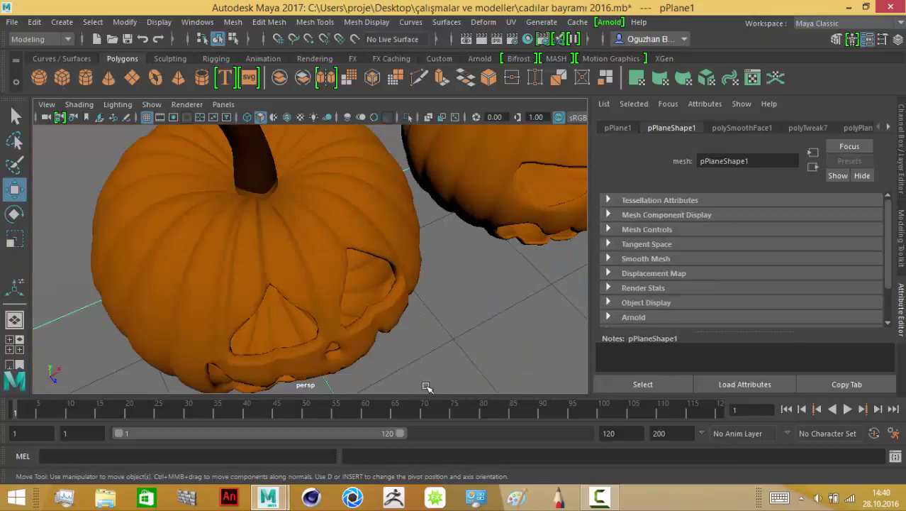
scroll(426, 387, "down", 5)
scroll(265, 257, "up", 5)
scroll(370, 197, "up", 3)
mouse_move(370, 196)
left_mouse_down("alt")
mouse_move(407, 320)
mouse_move(394, 351)
left_mouse_up("alt")
left_click(390, 191)
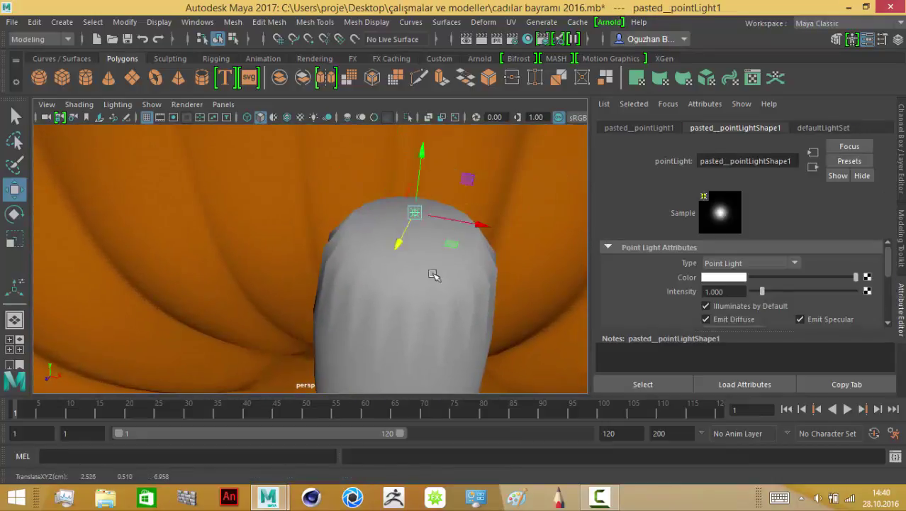
mouse_move(434, 275)
left_mouse_down("alt")
mouse_move(435, 336)
mouse_move(423, 162)
mouse_move(295, 348)
left_mouse_up("alt")
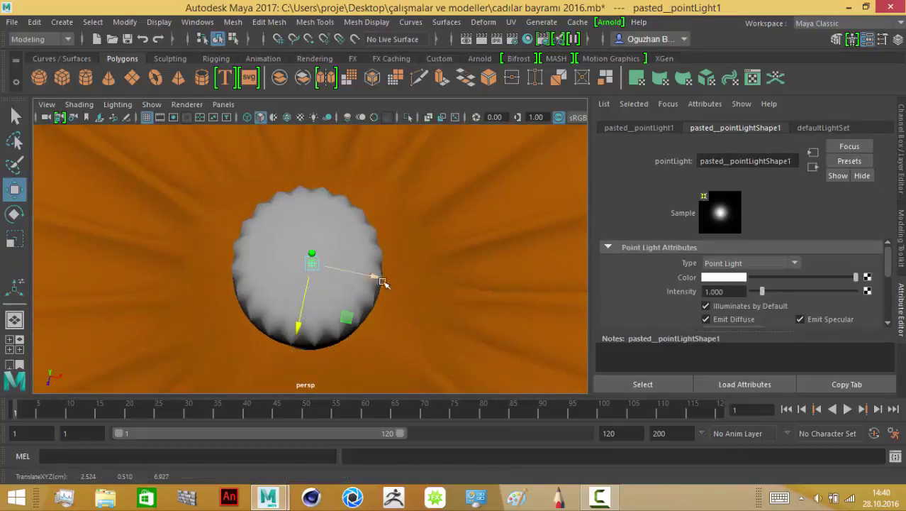
mouse_move(383, 282)
left_mouse_down("alt")
mouse_move(346, 318)
mouse_move(330, 297)
mouse_move(344, 254)
mouse_move(415, 328)
mouse_move(365, 265)
mouse_move(384, 270)
mouse_move(317, 234)
mouse_move(293, 137)
mouse_move(285, 283)
mouse_move(293, 297)
mouse_move(304, 279)
mouse_move(280, 213)
left_mouse_up("alt")
scroll(415, 284, "down", 5)
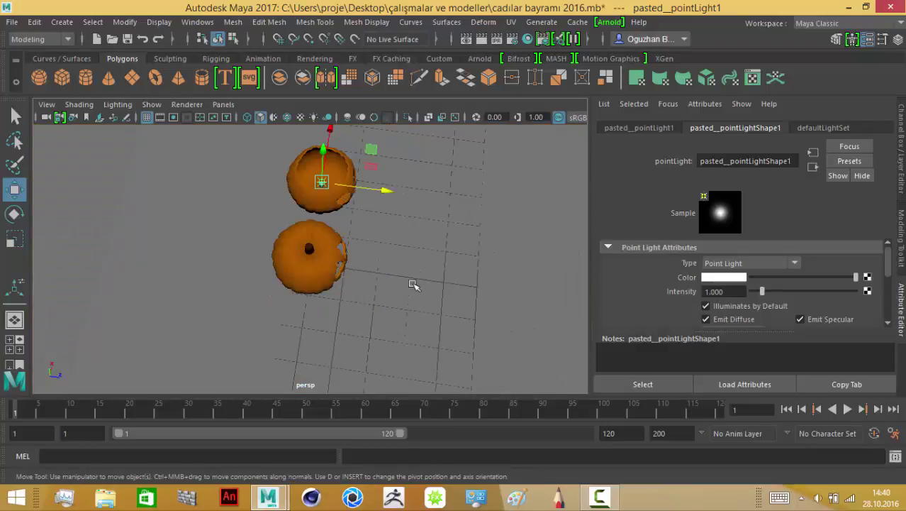
left_click(344, 319)
mouse_move(414, 284)
left_mouse_down("alt")
mouse_move(344, 319)
mouse_move(294, 284)
mouse_move(273, 294)
left_mouse_up("alt")
scroll(421, 256, "down", 5)
left_click(421, 255)
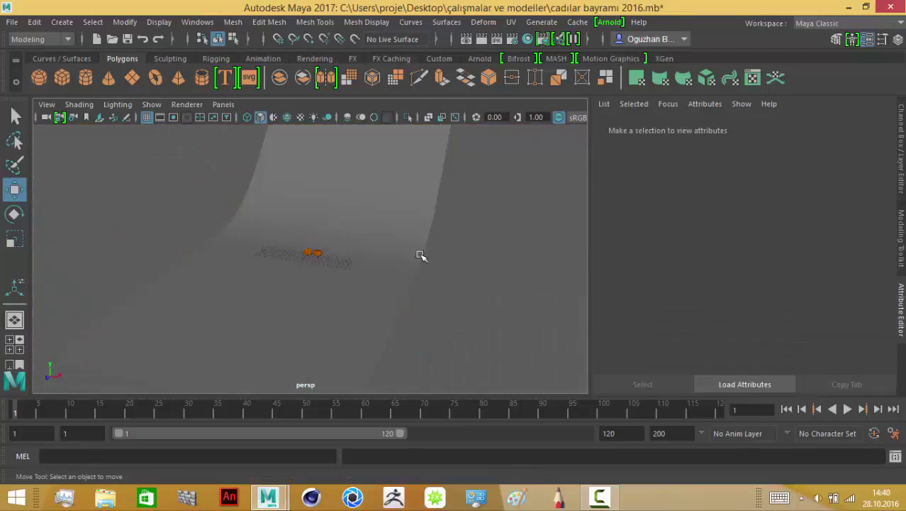
scroll(282, 225, "up", 10)
left_click_drag(282, 225, 324, 259, "alt")
scroll(399, 253, "up", 3)
left_click_drag(398, 253, 352, 268, "alt")
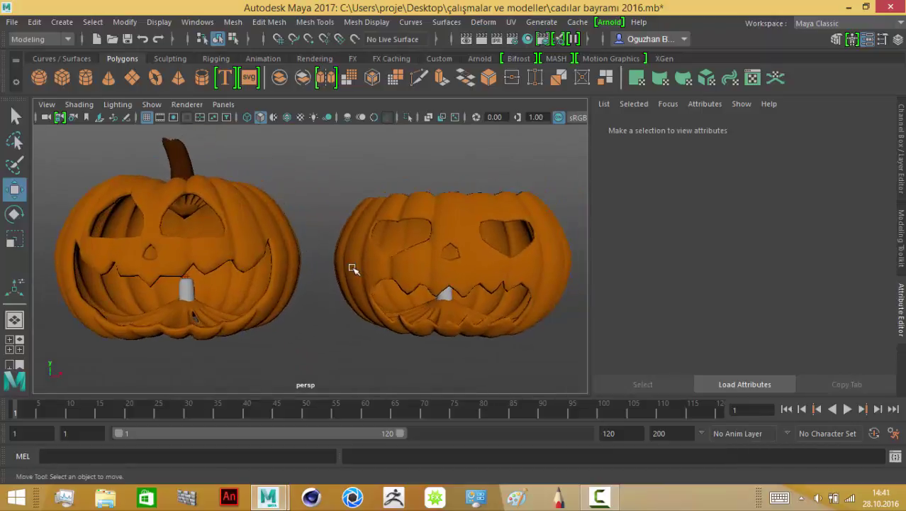
scroll(92, 156, "down", 2)
left_click(61, 22)
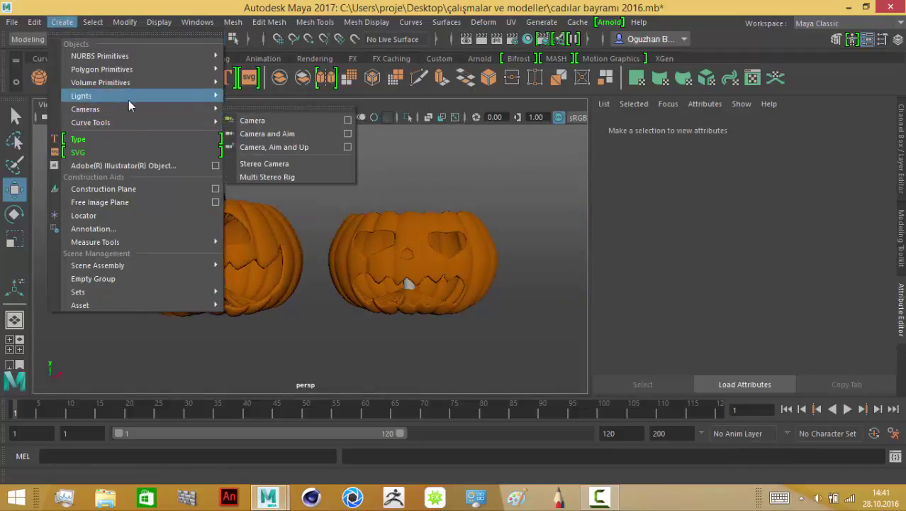
mouse_move(135, 96)
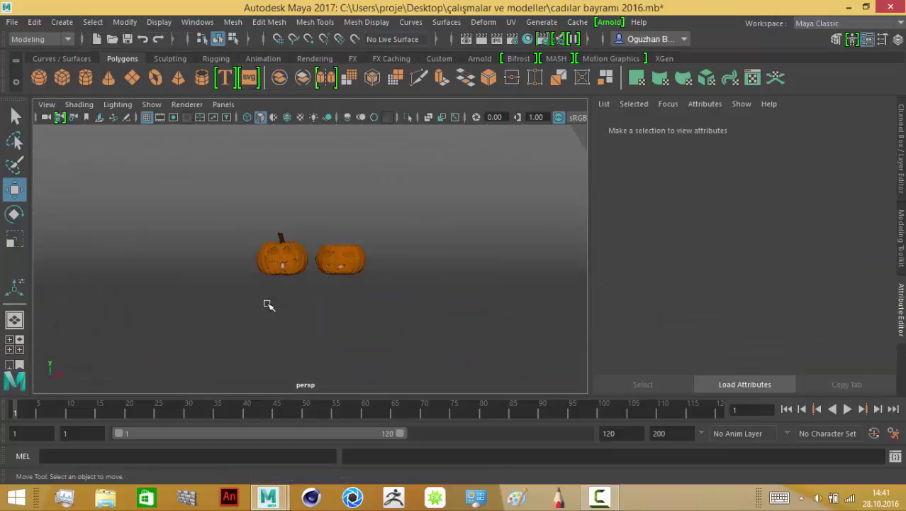
scroll(268, 305, "up", 4)
mouse_move(268, 305)
left_mouse_down("alt")
mouse_move(270, 328)
mouse_move(273, 296)
mouse_move(259, 297)
mouse_move(243, 279)
mouse_move(299, 289)
mouse_move(302, 298)
left_mouse_up("alt")
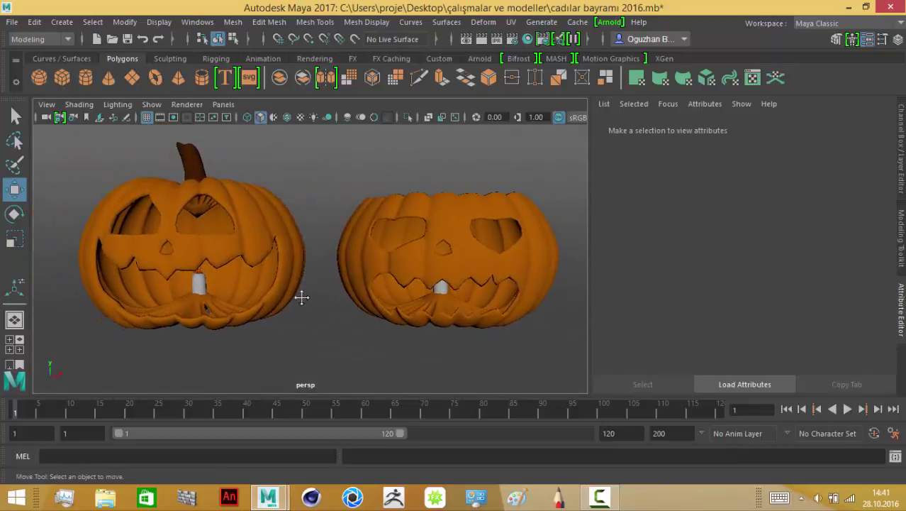
middle_click_drag(290, 275, 291, 285, "alt")
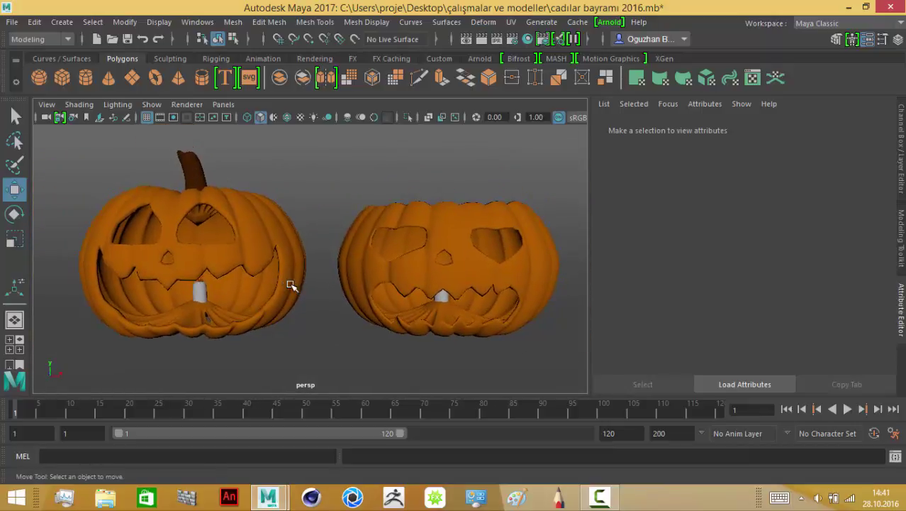
left_click(12, 22)
mouse_move(35, 22)
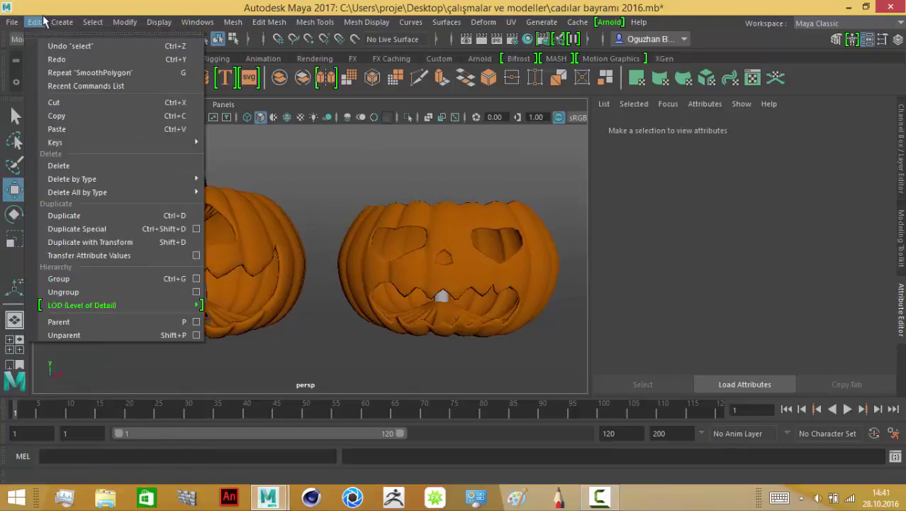
Create camera1 beside the two pumpkins
left_click(252, 120)
scroll(283, 297, "down", 5)
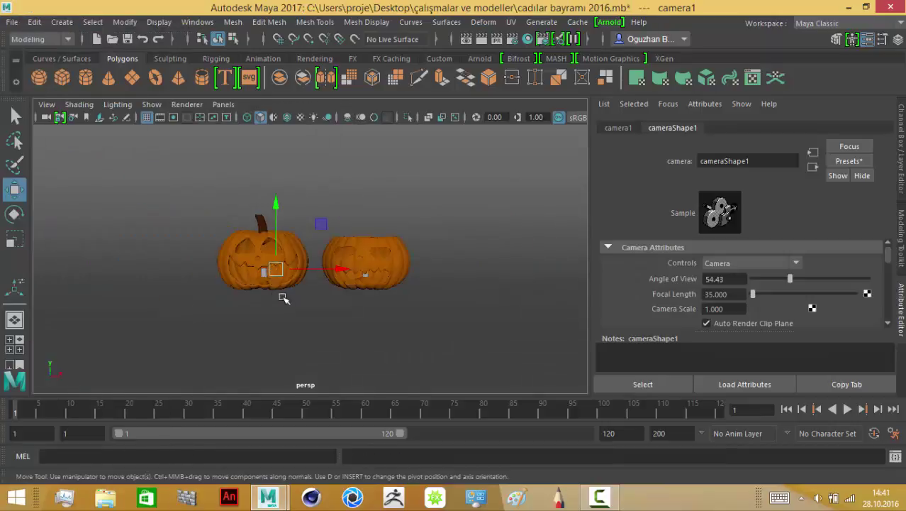
mouse_move(283, 297)
left_mouse_down("alt")
mouse_move(287, 342)
mouse_move(335, 239)
mouse_move(401, 165)
left_mouse_up("alt")
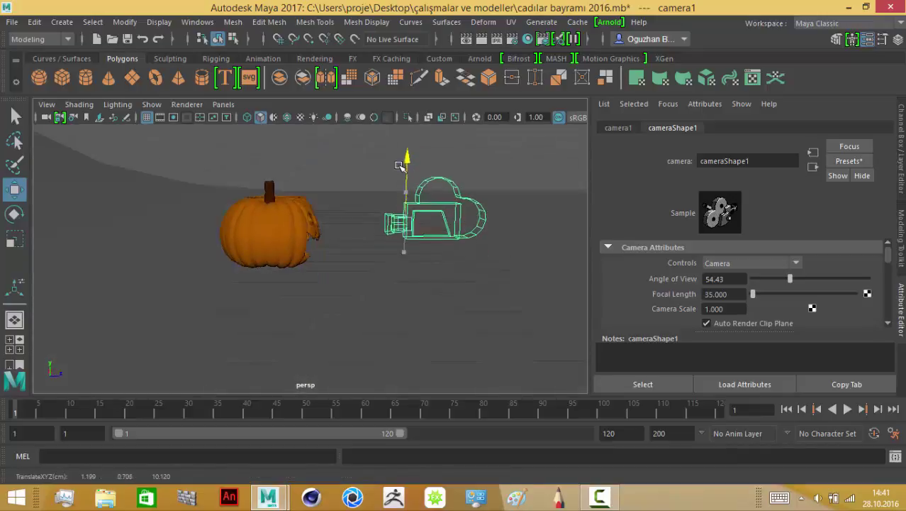
Save the scene and check camera1's position in front of the pumpkins
left_click(13, 21)
left_click(43, 63)
left_click_drag(330, 166, 339, 220, "alt")
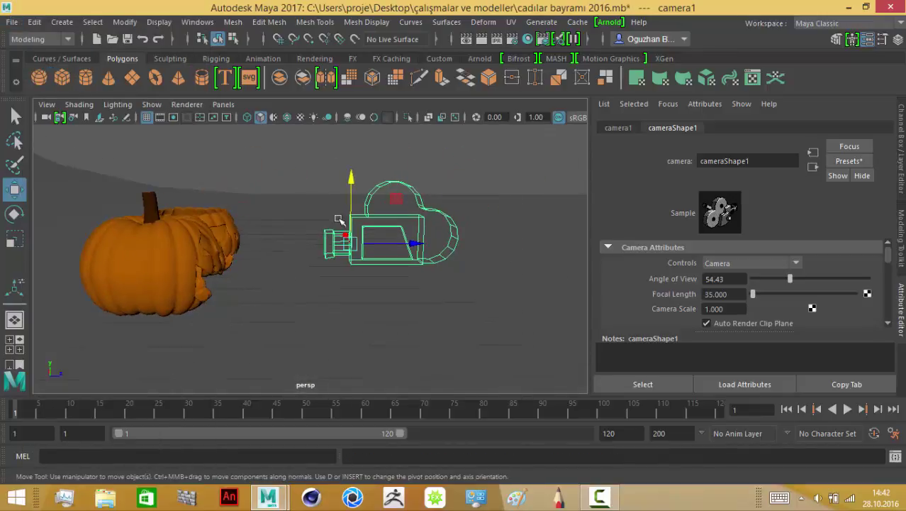
left_click(474, 287)
left_click(429, 236)
mouse_move(429, 237)
left_mouse_down("alt")
mouse_move(348, 318)
mouse_move(261, 295)
left_mouse_up("alt")
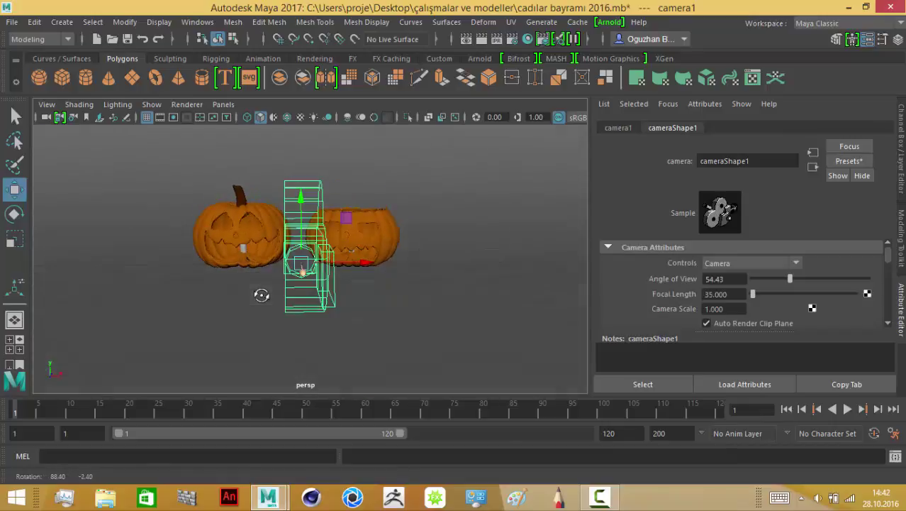
Look through camera1 in the viewport
left_click(47, 105)
left_click(78, 142)
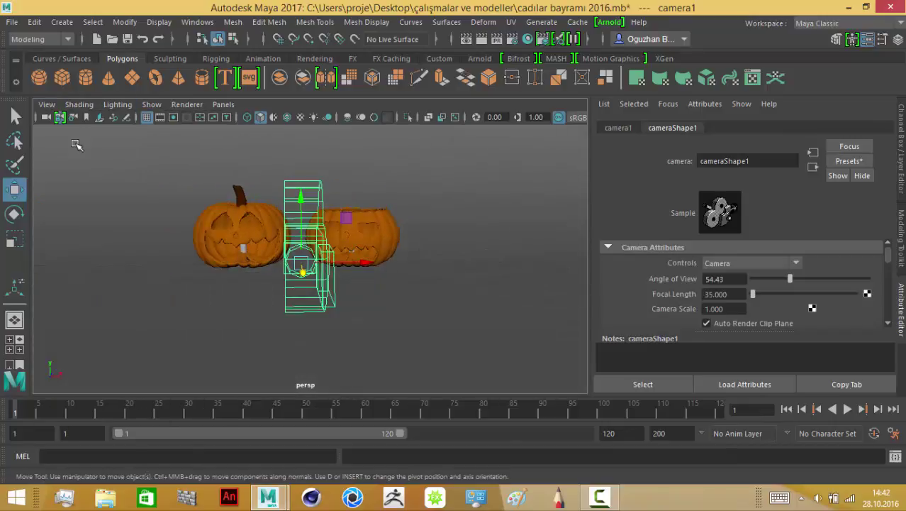
left_click(47, 104)
left_click(74, 142)
left_click(223, 104)
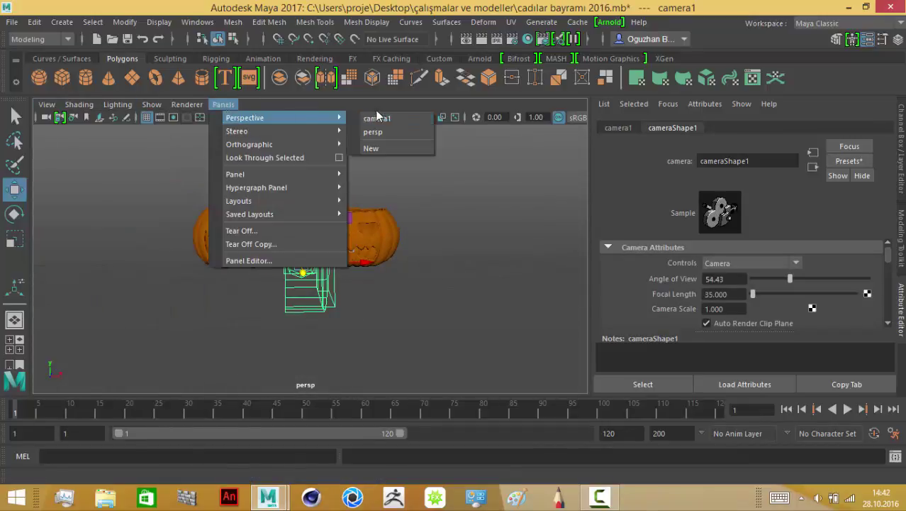
left_click(376, 117)
Adjust camera1's framing so both pumpkins sit higher and face the camera
left_click(224, 105)
left_click(372, 132)
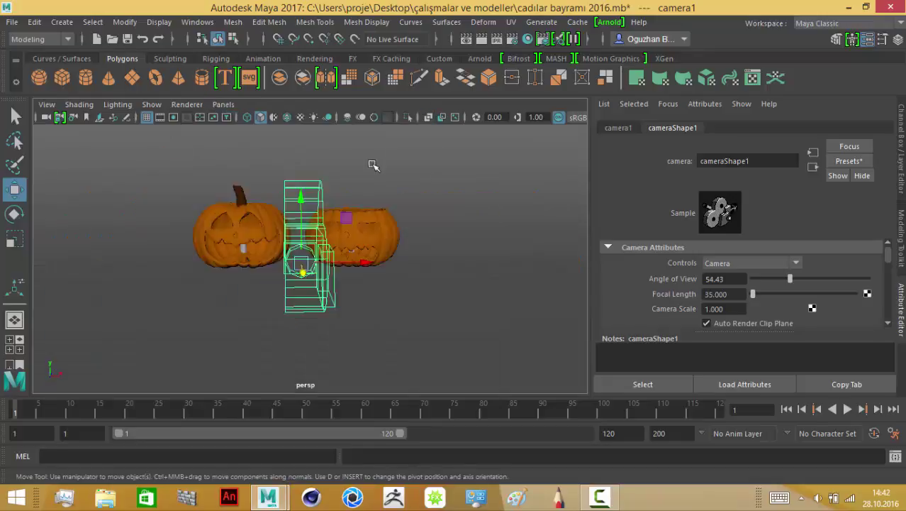
left_click(224, 105)
left_click(376, 118)
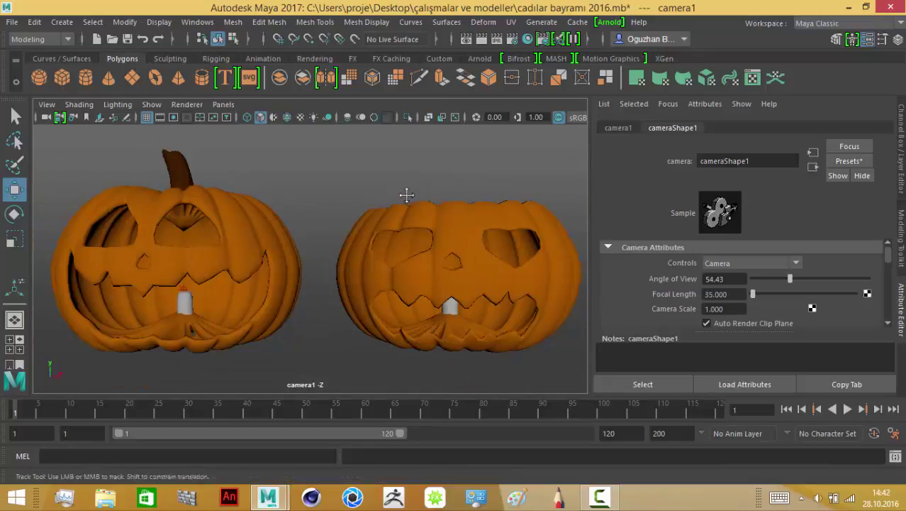
middle_click_drag(406, 195, 409, 188, "alt")
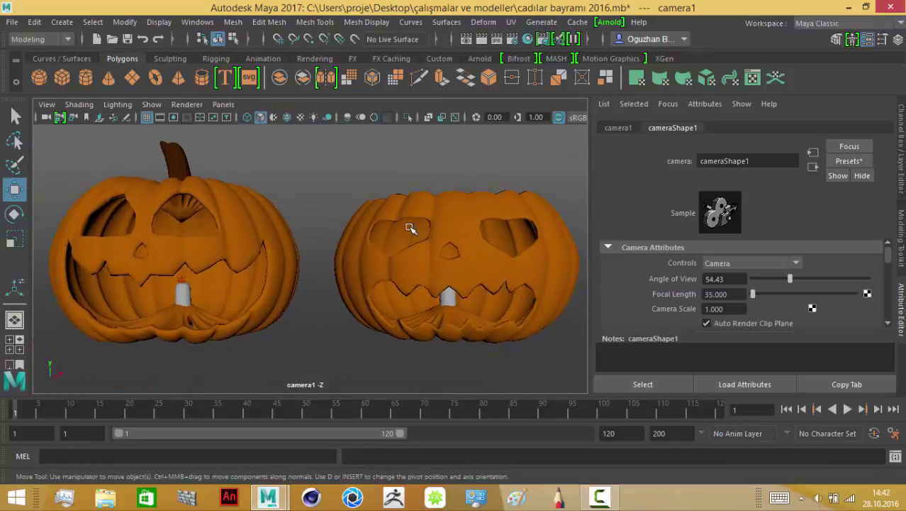
left_click_drag(313, 265, 345, 267, "alt")
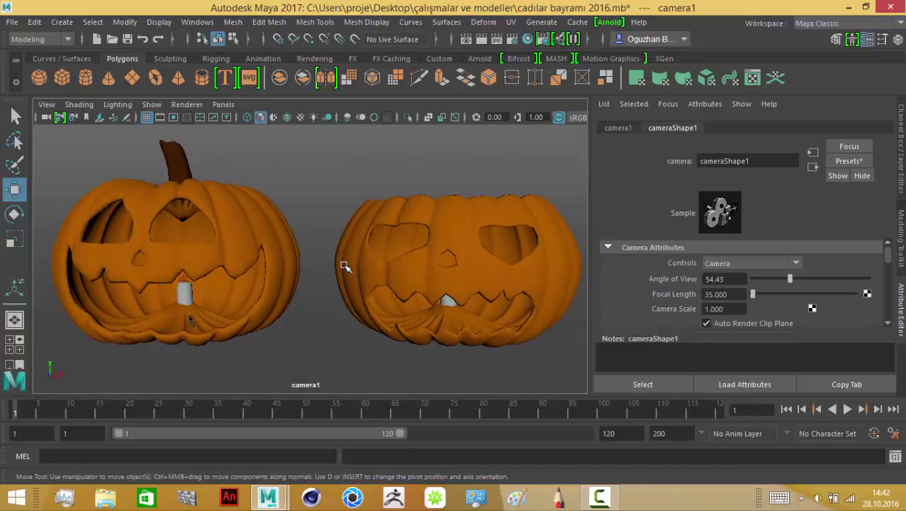
Return to the persp camera and orbit around the pumpkins
left_click(219, 108)
left_click(374, 131)
mouse_move(405, 202)
left_mouse_down("alt")
mouse_move(366, 251)
mouse_move(213, 256)
mouse_move(211, 330)
mouse_move(356, 248)
mouse_move(333, 280)
left_mouse_up("alt")
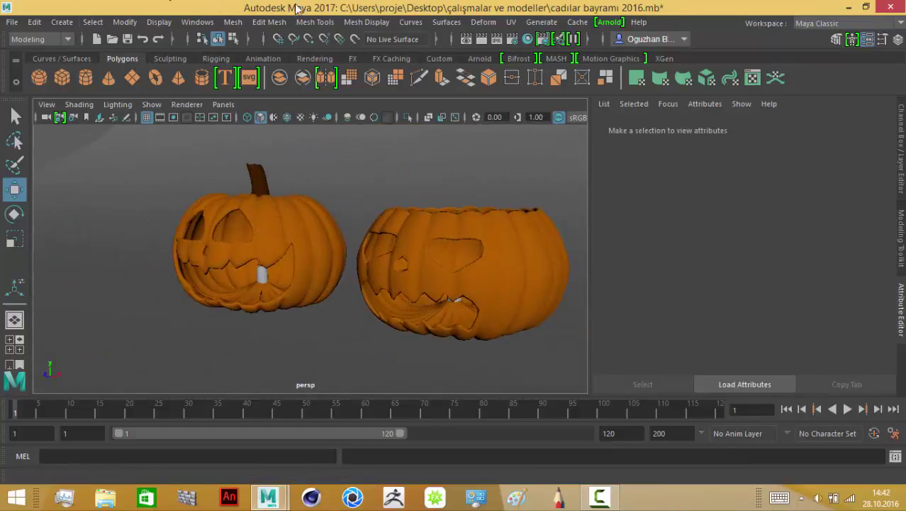
Create a 3D text object and change its text to Draw
left_click(61, 22)
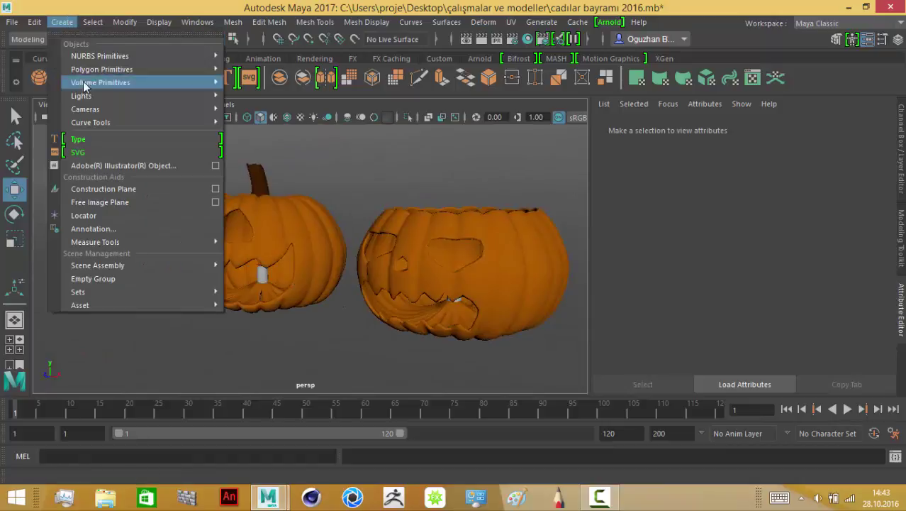
left_click(88, 23)
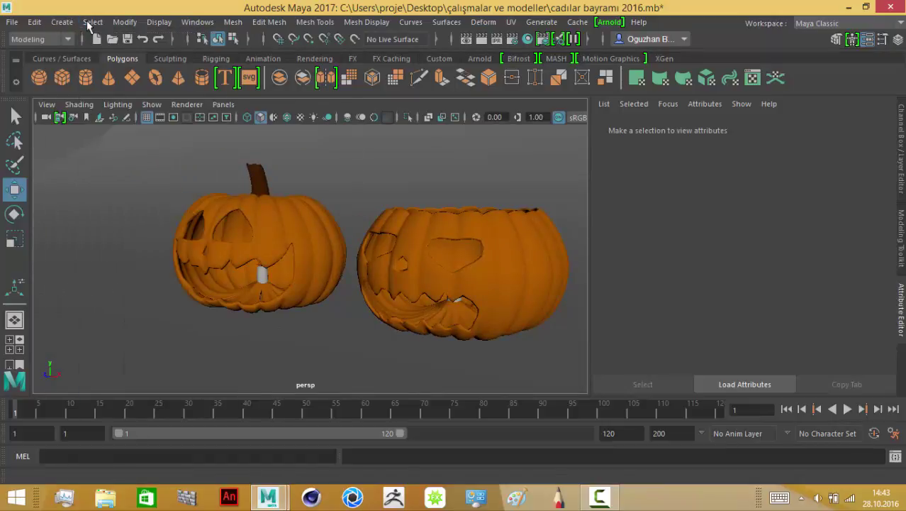
left_click(225, 79)
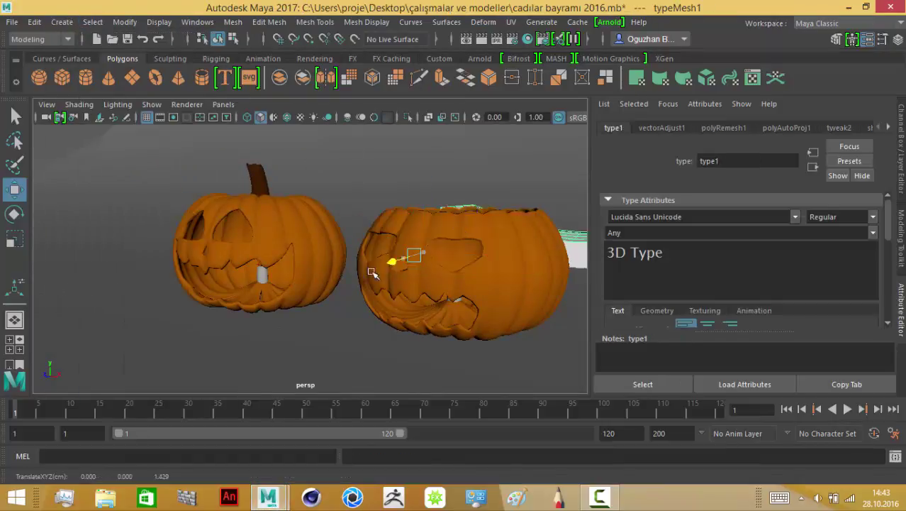
scroll(231, 337, "down", 3)
left_click_drag(230, 337, 276, 325, "alt")
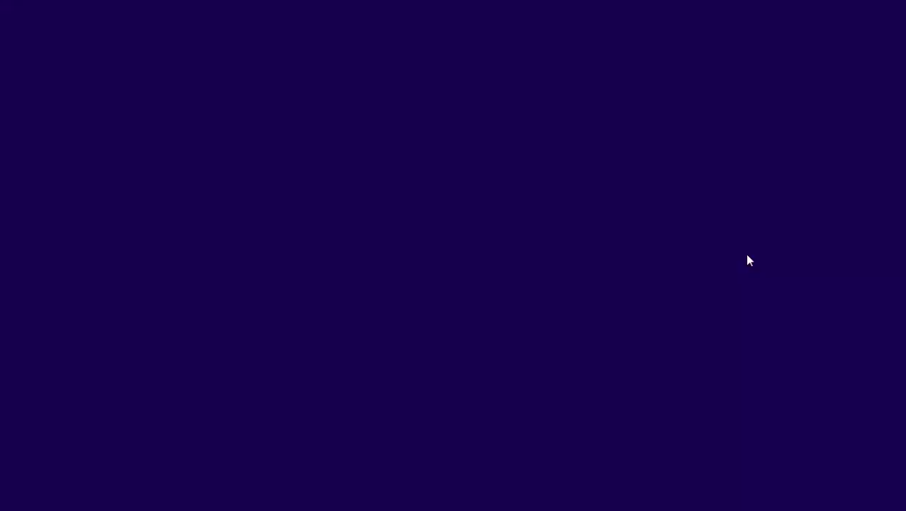
key("BackSpace")
key("BackSpace")
key("BackSpace")
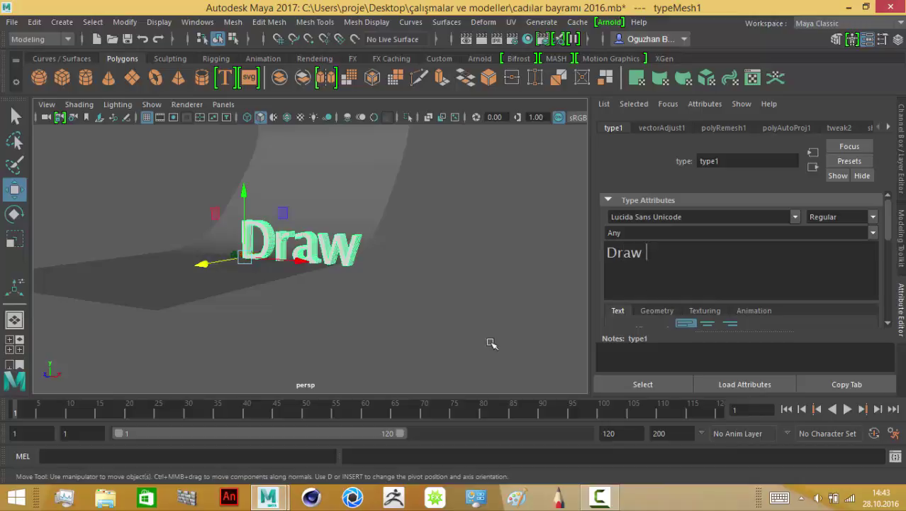
Shrink Draw to about 0.07 scale, place it before the pumpkins, and add another 3D text
key("f")
key("r")
mouse_move(121, 223)
left_mouse_down("alt")
mouse_move(113, 259)
mouse_move(83, 261)
left_mouse_up("alt")
left_click(12, 202)
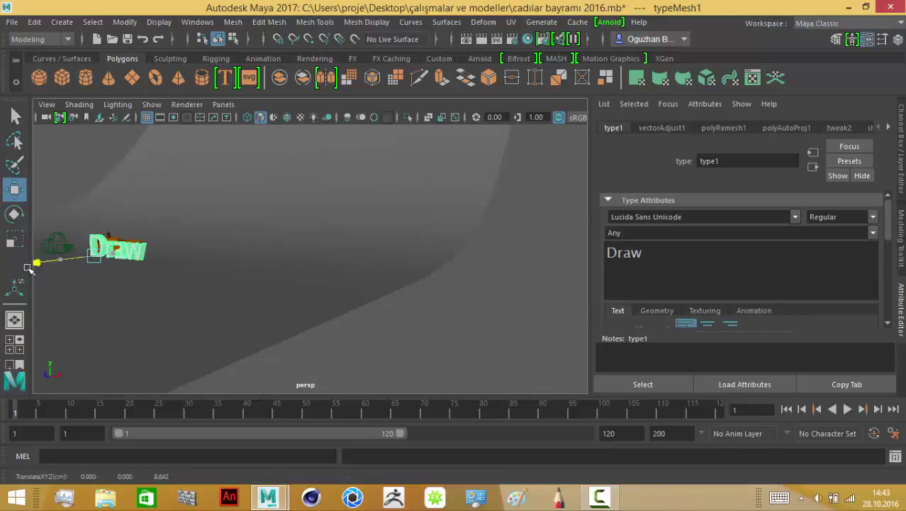
key("f")
left_click(14, 239)
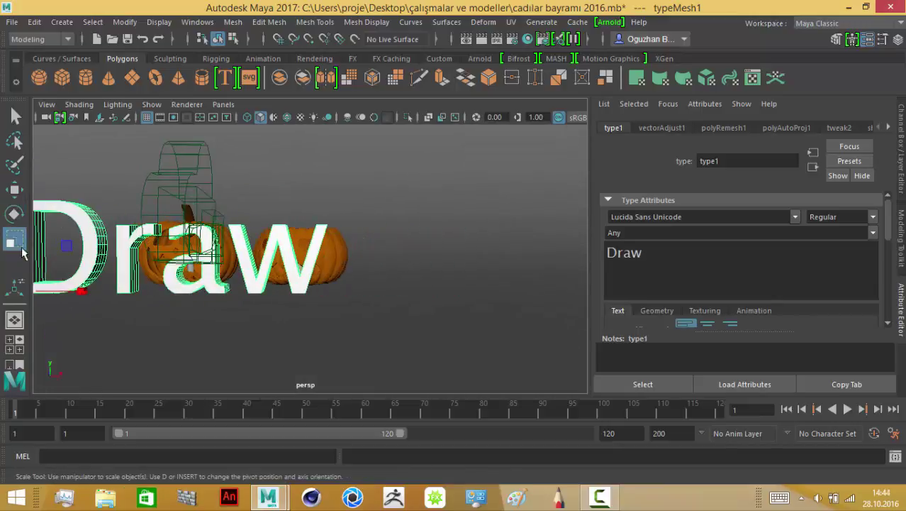
left_click_drag(43, 291, 3, 301)
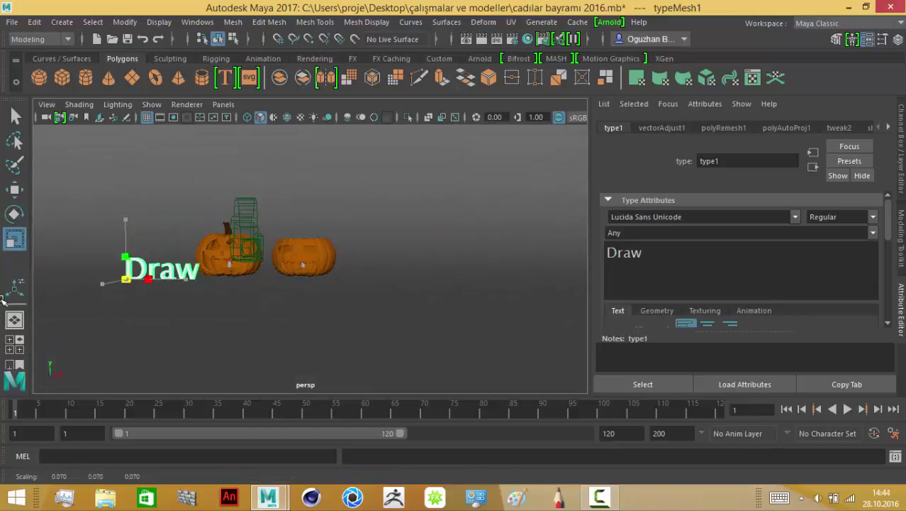
left_click(14, 189)
mouse_move(192, 278)
left_mouse_down()
mouse_move(233, 283)
mouse_move(227, 340)
mouse_move(334, 313)
mouse_move(339, 276)
left_mouse_up()
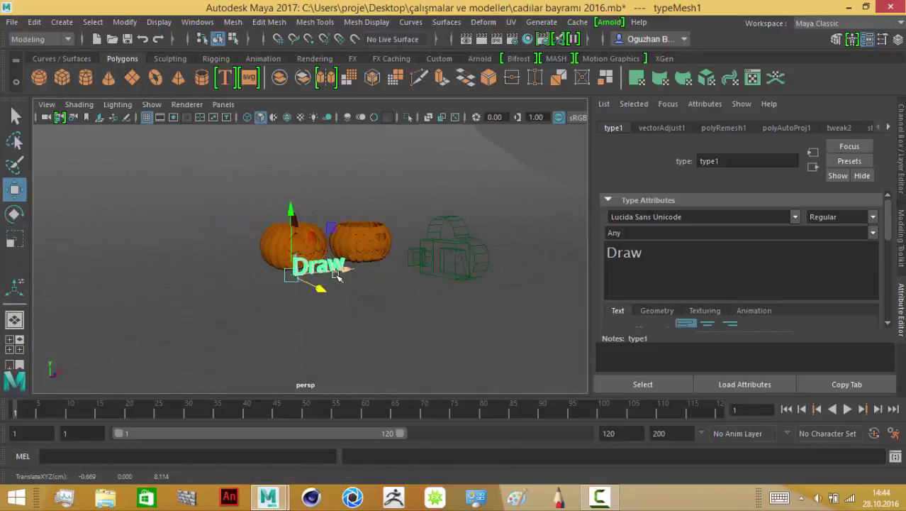
left_click(224, 78)
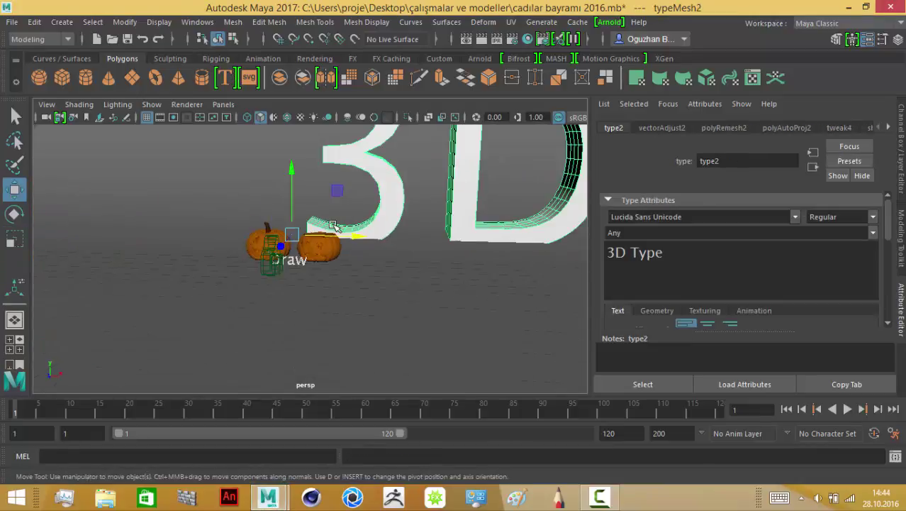
Change the new text to Animate, move it toward the camera and shrink it
key("BackSpace")
key("BackSpace")
key("BackSpace")
type("A")
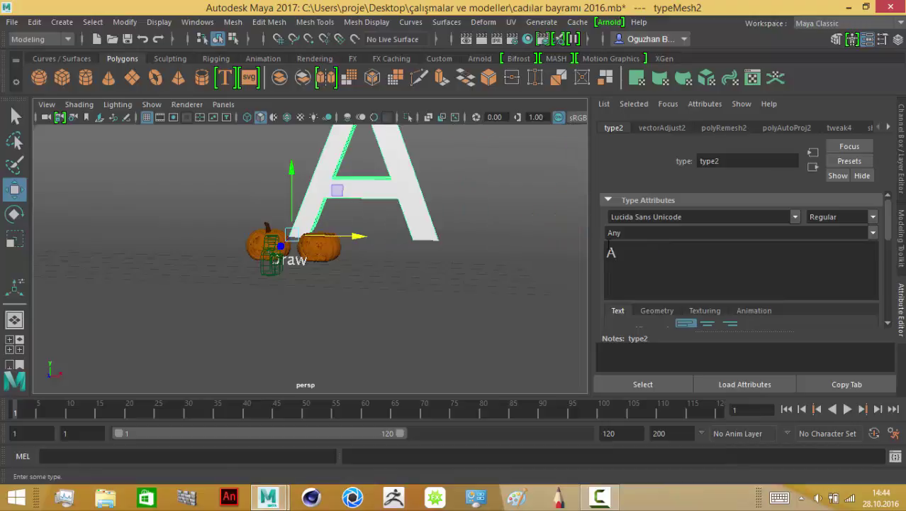
type("nimate")
scroll(226, 225, "down", 5)
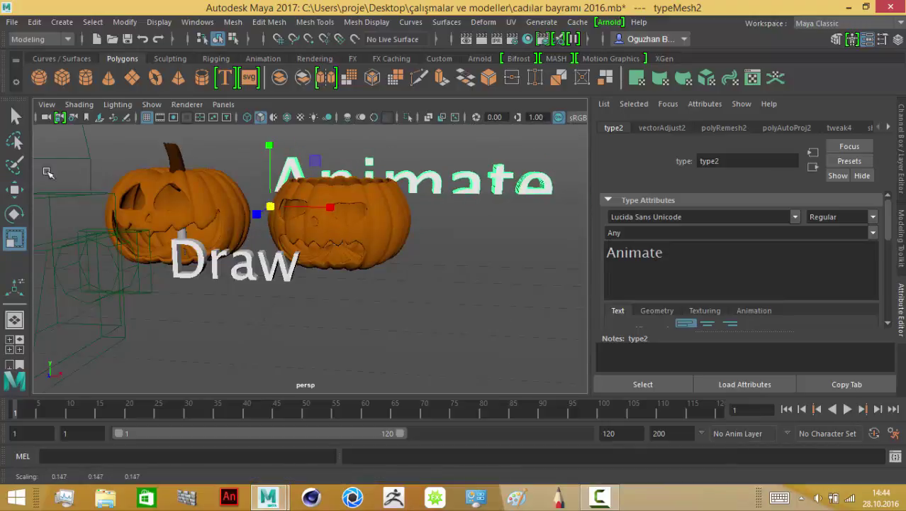
key("w")
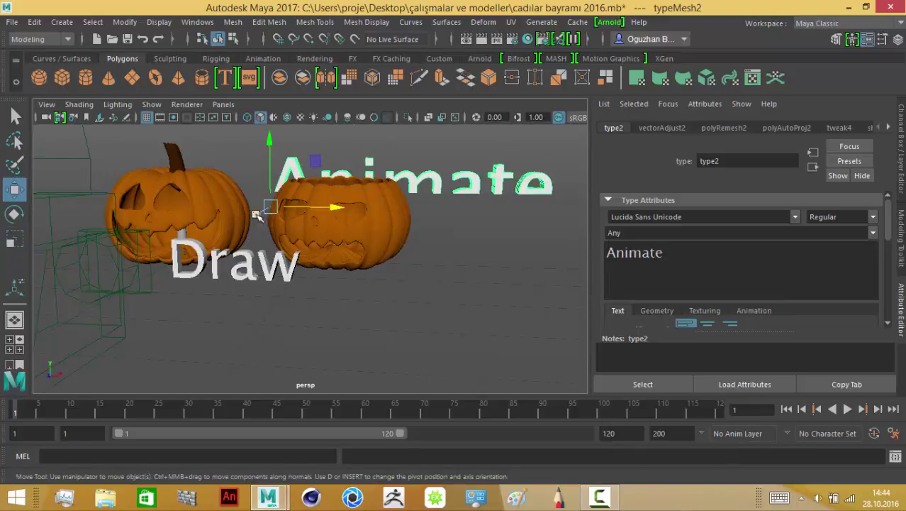
left_click_drag(257, 214, 29, 257)
left_click_drag(169, 264, 5, 236)
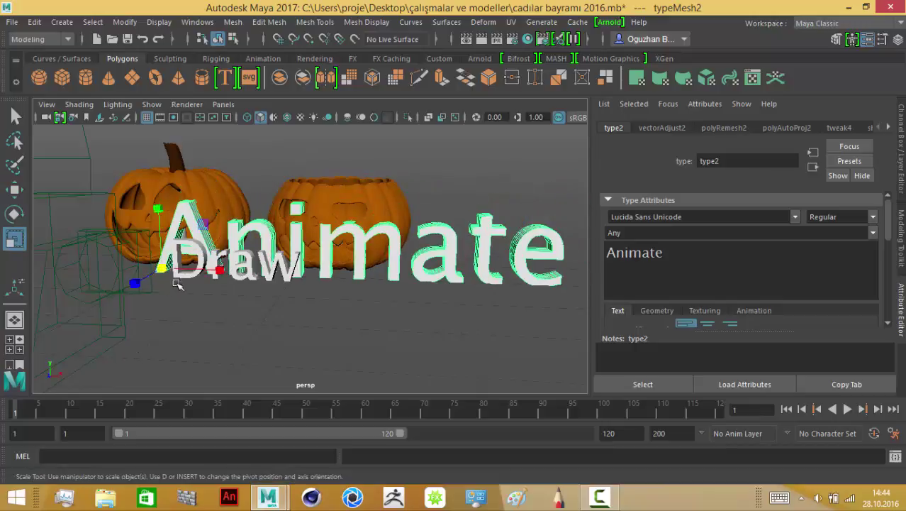
left_click_drag(161, 269, 98, 275)
Turn the Animate text upright and move it above the right pumpkin
left_click(14, 213)
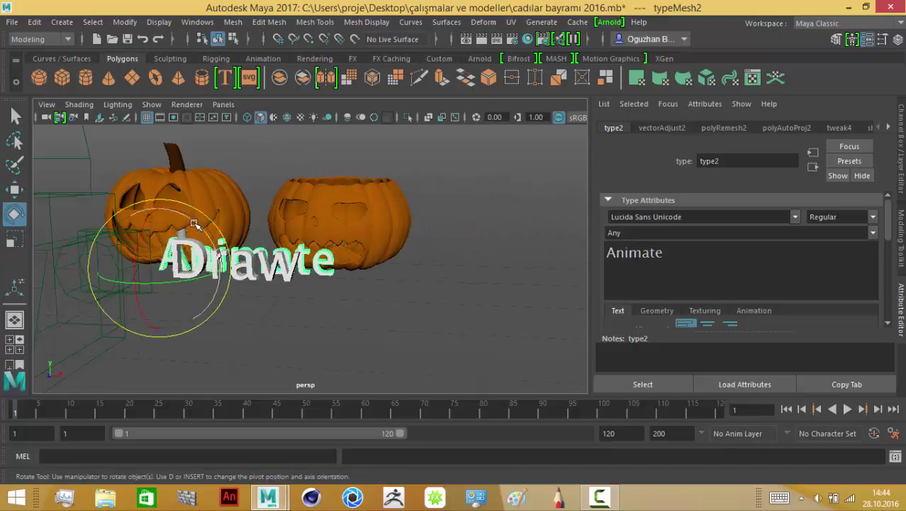
left_click_drag(213, 234, 171, 319)
left_click(14, 188)
left_click_drag(158, 164, 322, 139)
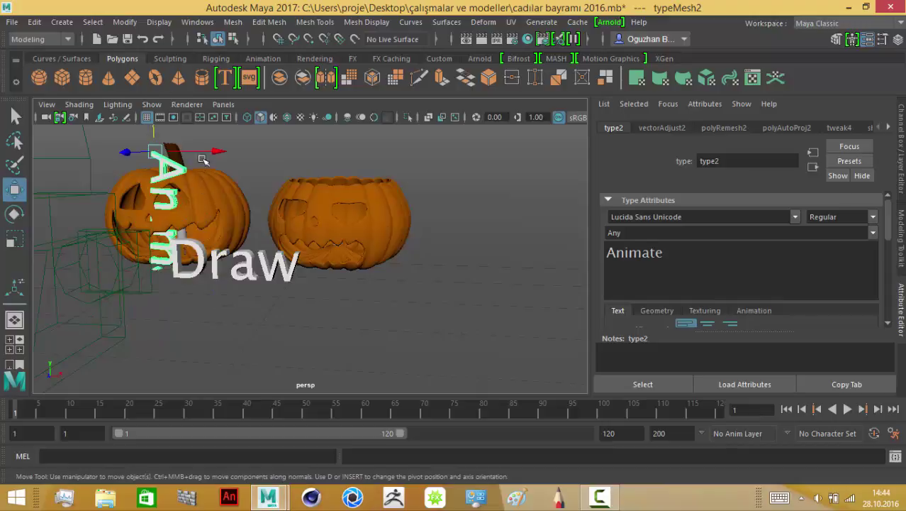
left_click(662, 128)
left_click(723, 128)
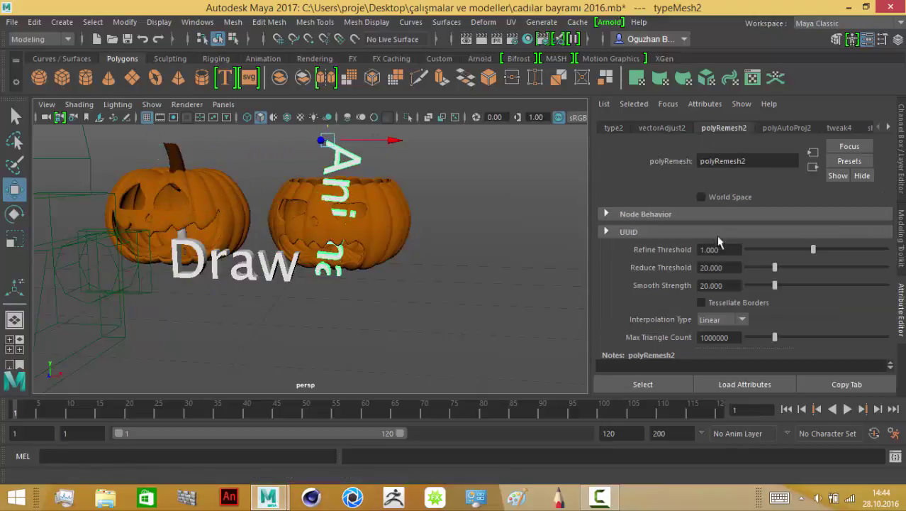
Rotate the Animate text to a tilt of about -93 degrees
key("e")
left_click_drag(333, 199, 335, 201)
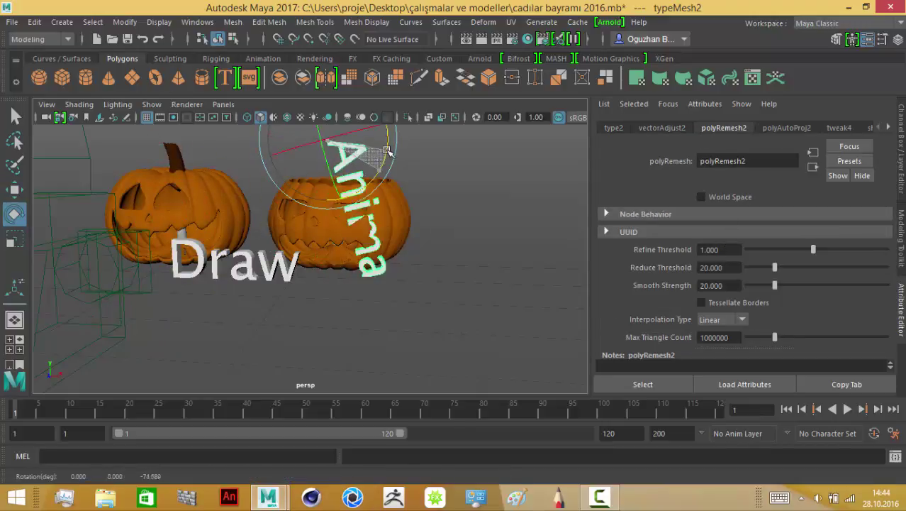
left_click(772, 127)
left_click_drag(398, 156, 437, 176)
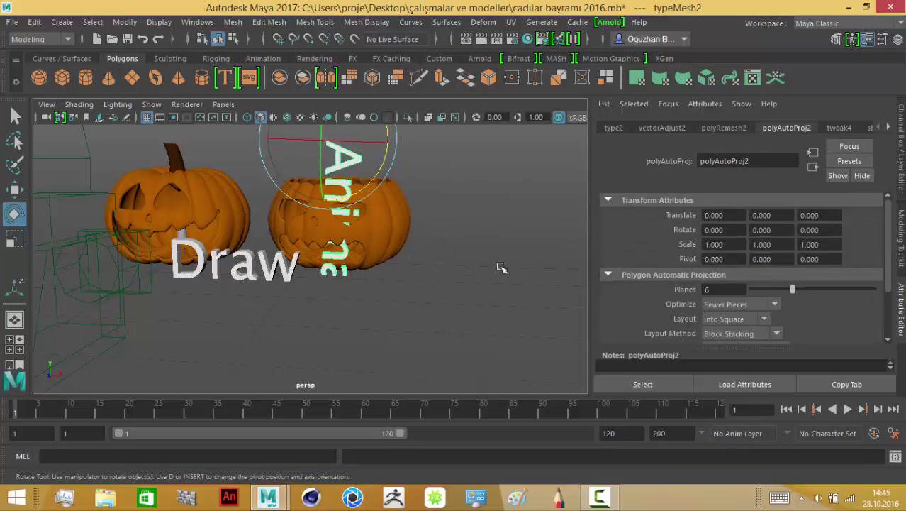
middle_click_drag(501, 264, 541, 128)
left_click(613, 129)
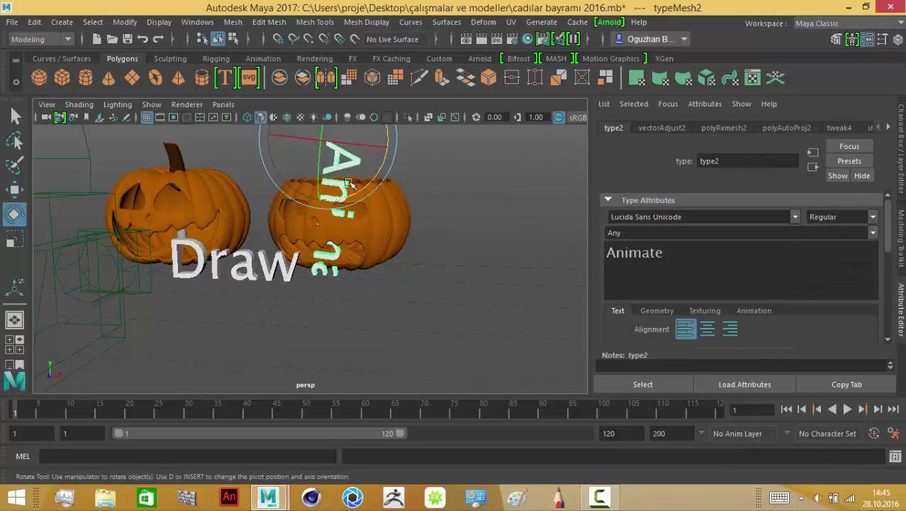
left_click_drag(348, 183, 376, 172)
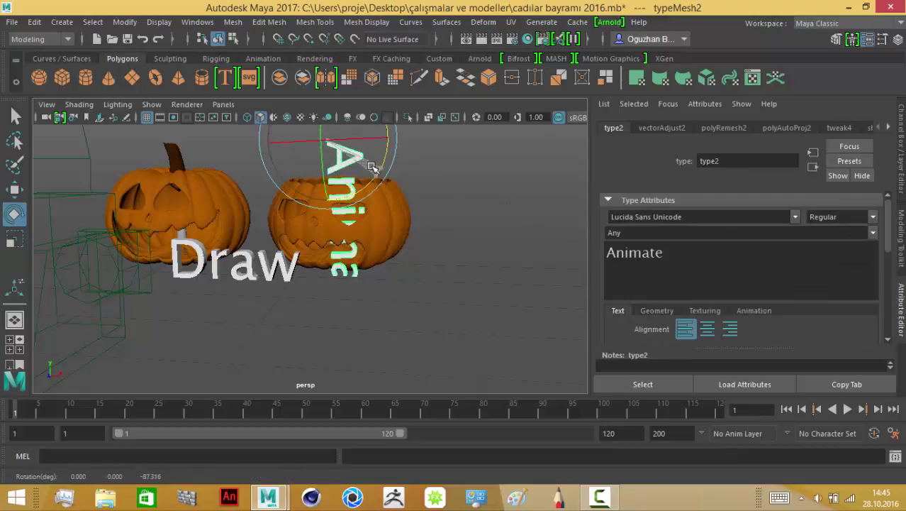
Raise the Animate text, then undo the last three changes
left_click(14, 189)
left_click_drag(355, 234, 297, 212, "alt")
left_click_drag(263, 160, 261, 137)
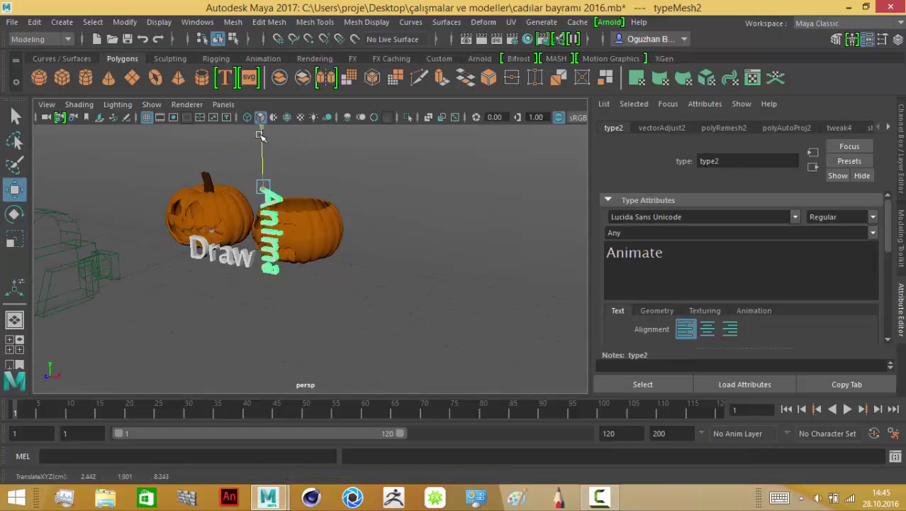
left_click_drag(257, 103, 304, 265)
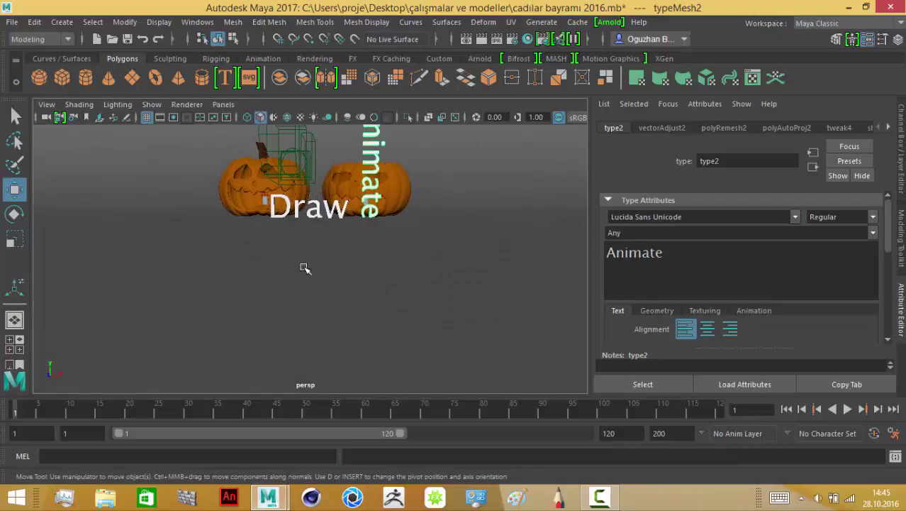
mouse_move(303, 266)
right_mouse_down("alt")
mouse_move(171, 287)
mouse_move(177, 179)
mouse_move(294, 171)
right_mouse_up("alt")
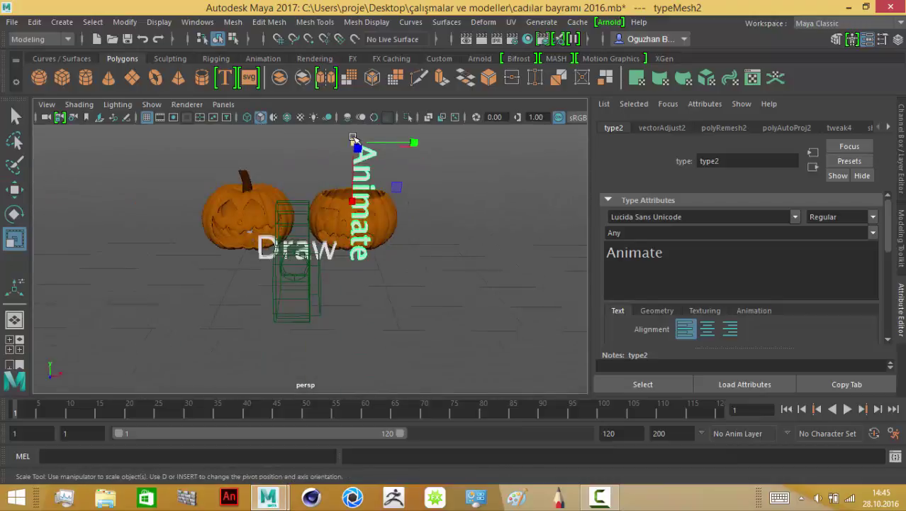
key("ctrl+z")
key("ctrl+z")
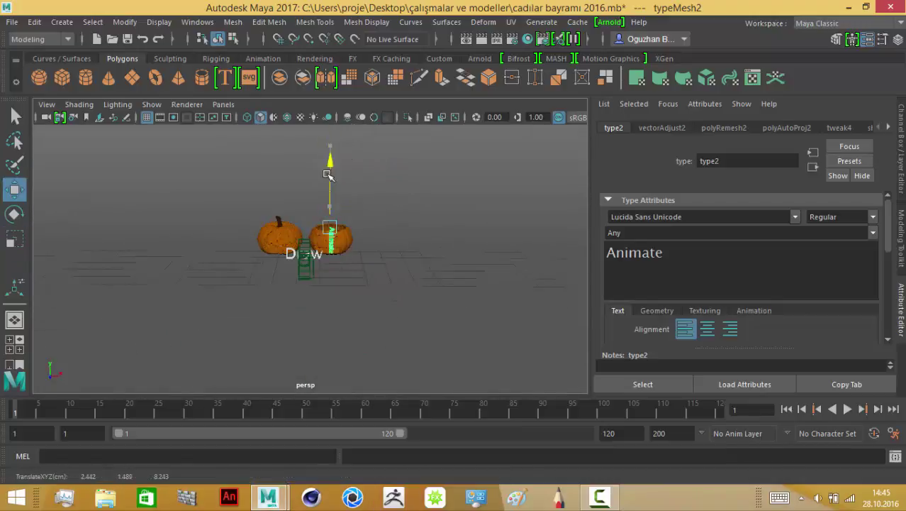
key("ctrl+z")
key("ctrl+z")
key("ctrl+z")
key("ctrl+z")
key("ctrl+z")
key("ctrl+z")
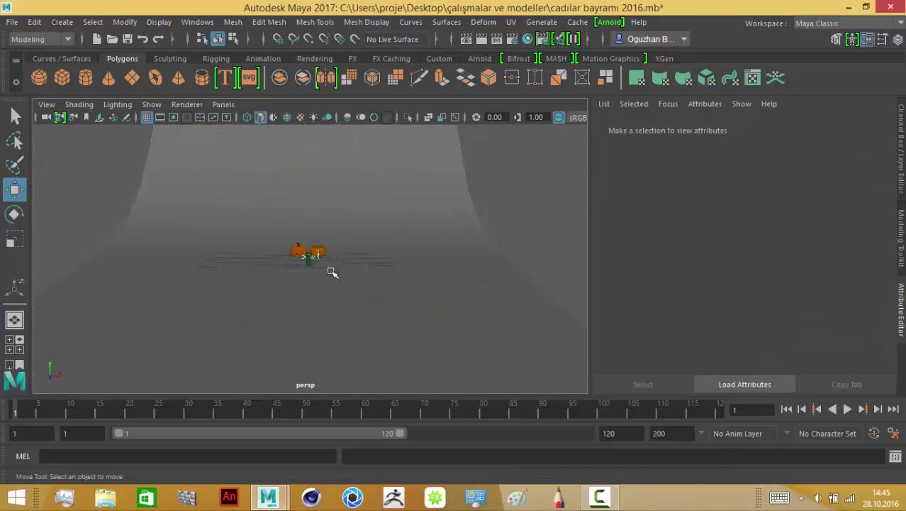
key("ctrl+z")
key("ctrl+z")
key("ctrl+z")
Look through camera1, then switch the viewport back to the persp camera
left_click(223, 104)
mouse_move(241, 121)
left_click(383, 120)
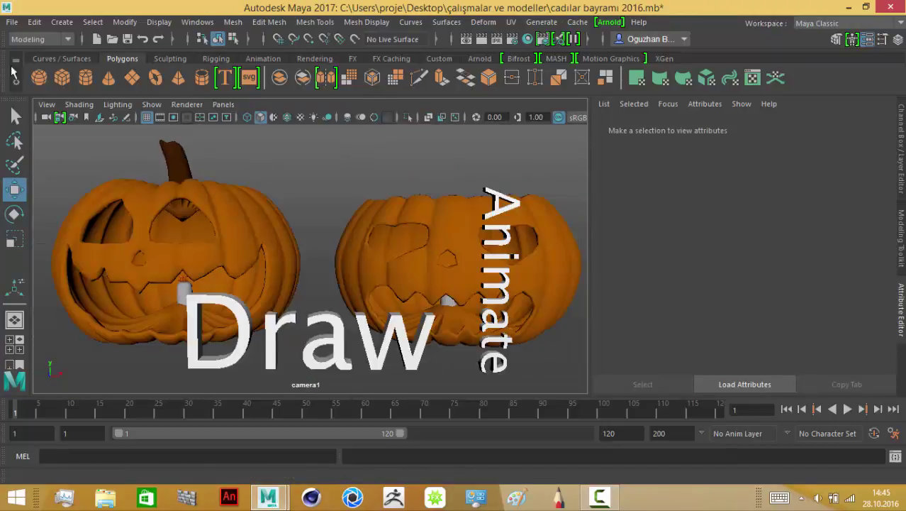
left_click(223, 104)
left_click(373, 132)
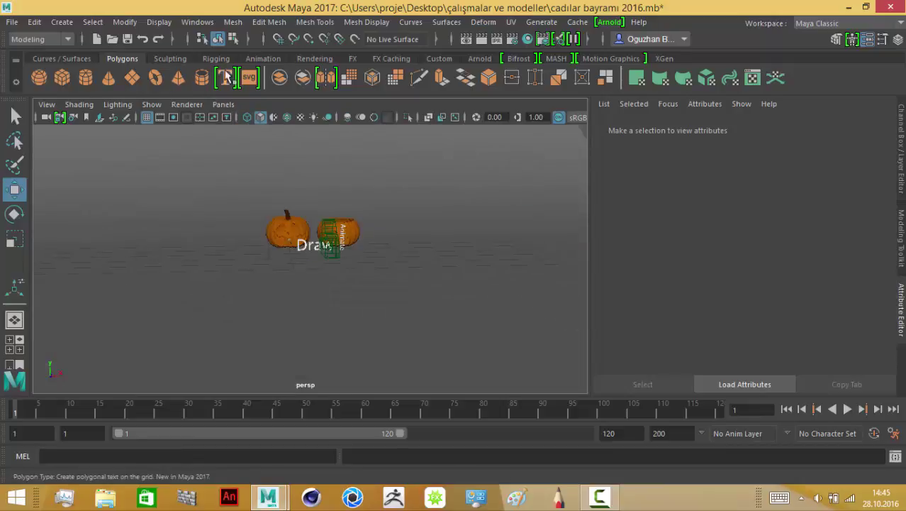
Create a 3D text reading Play and scale it down small beneath Draw
left_click(225, 78)
type("Play")
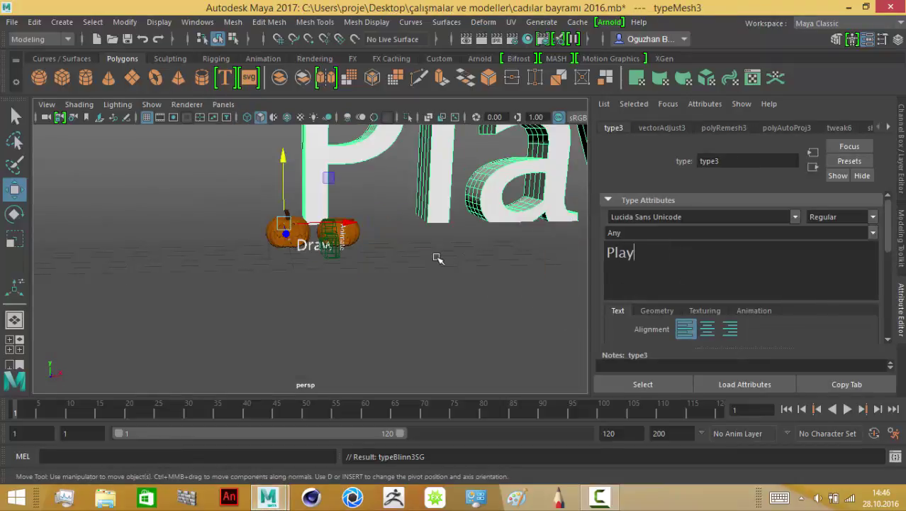
type("r")
middle_click_drag(437, 259, 168, 237)
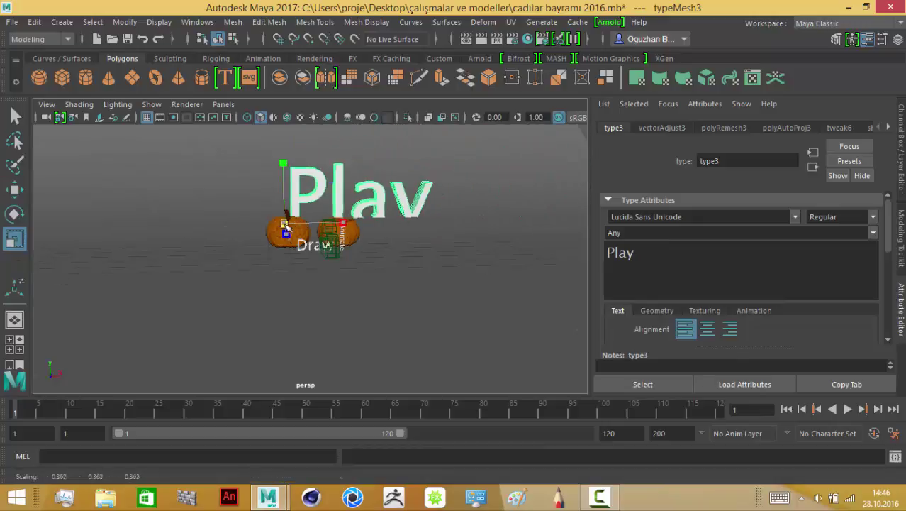
key("w")
key("f")
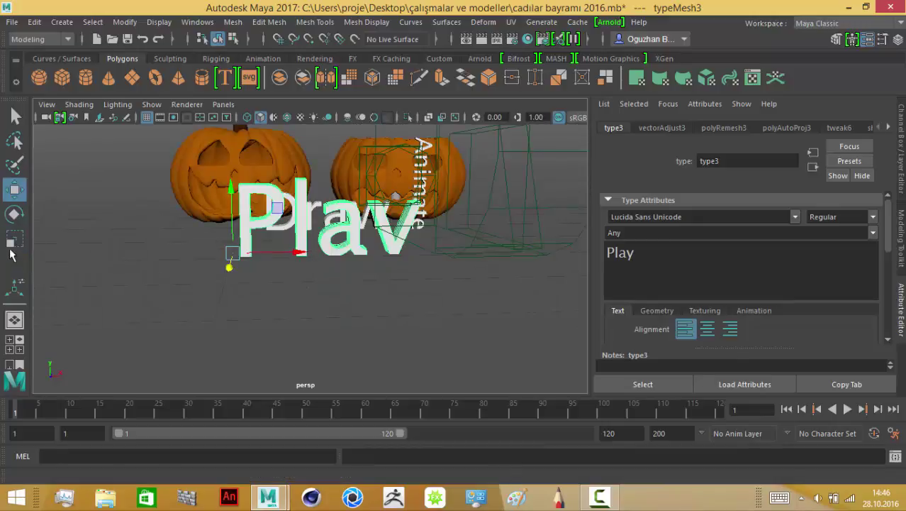
key("r")
middle_click_drag(47, 235, 108, 270)
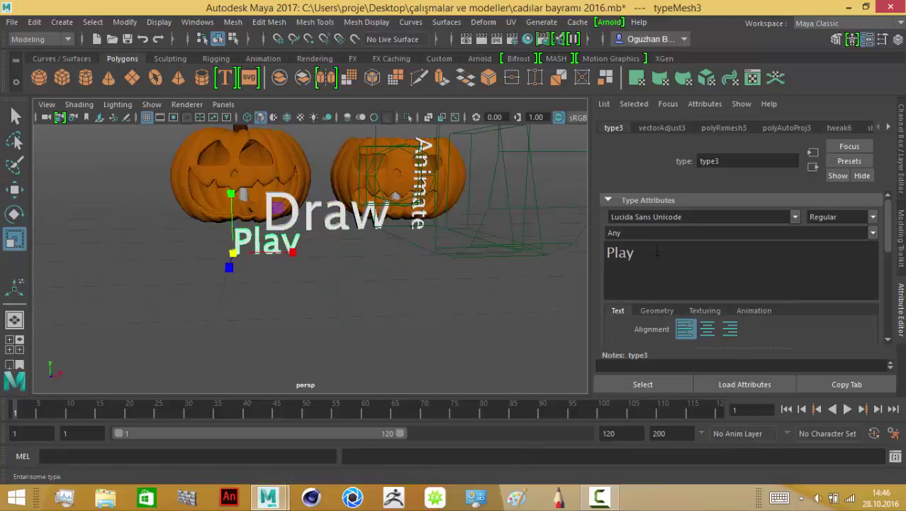
key("w")
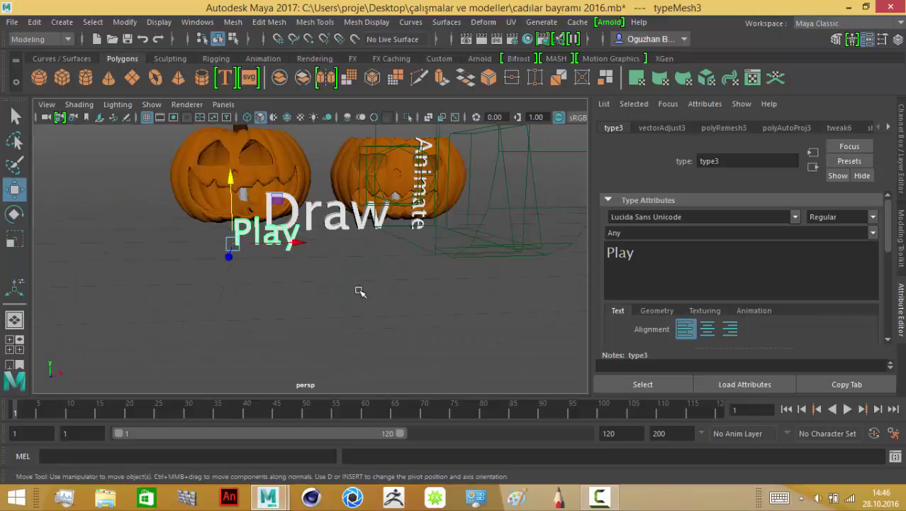
mouse_move(360, 292)
left_mouse_down("alt")
mouse_move(435, 309)
mouse_move(304, 327)
left_mouse_up("alt")
Move Draw to the left and Animate beside it, then select Play
left_click(273, 246)
left_click_drag(273, 245, 178, 255)
left_click(324, 213)
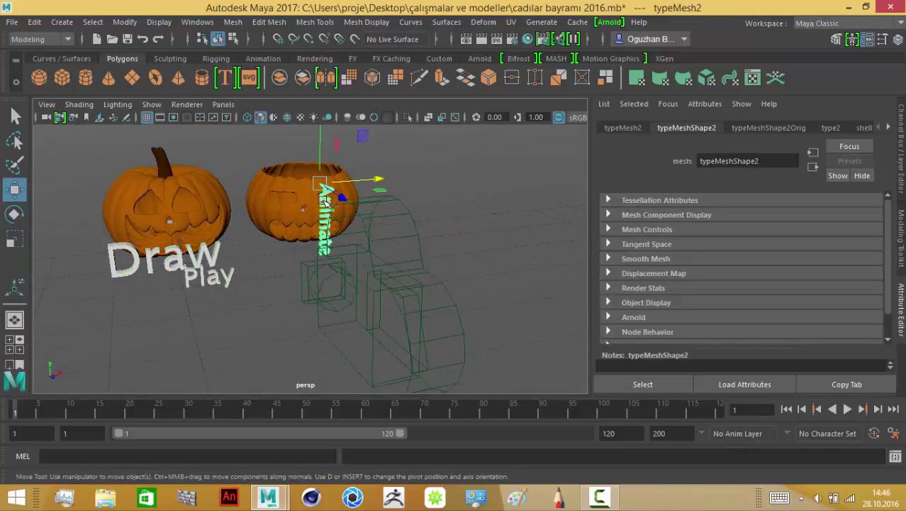
left_click_drag(324, 201, 234, 201)
left_click(226, 276)
Select camera1 and look through it in the viewport
right_click(243, 296)
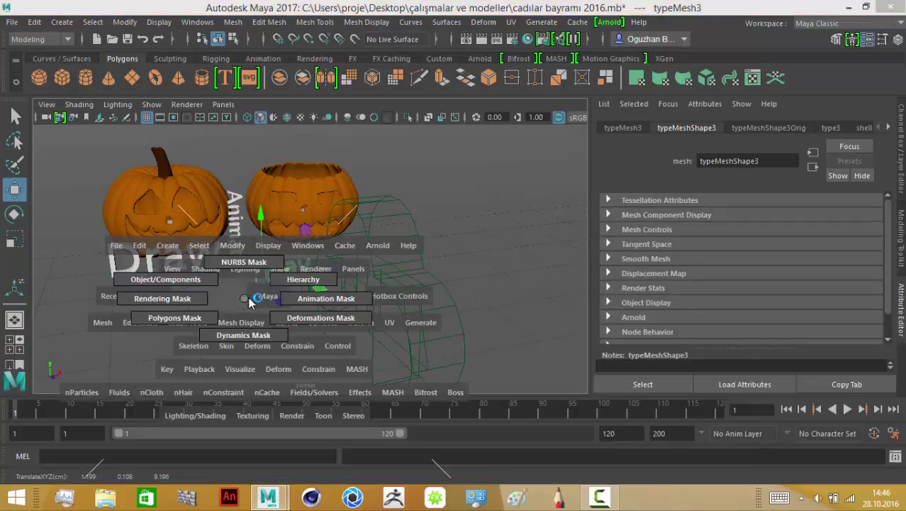
left_click(273, 318)
left_click(223, 104)
left_click(256, 158)
In camera1's view, shift Play, Animate and Draw to the right around the pumpkins
left_click(127, 359)
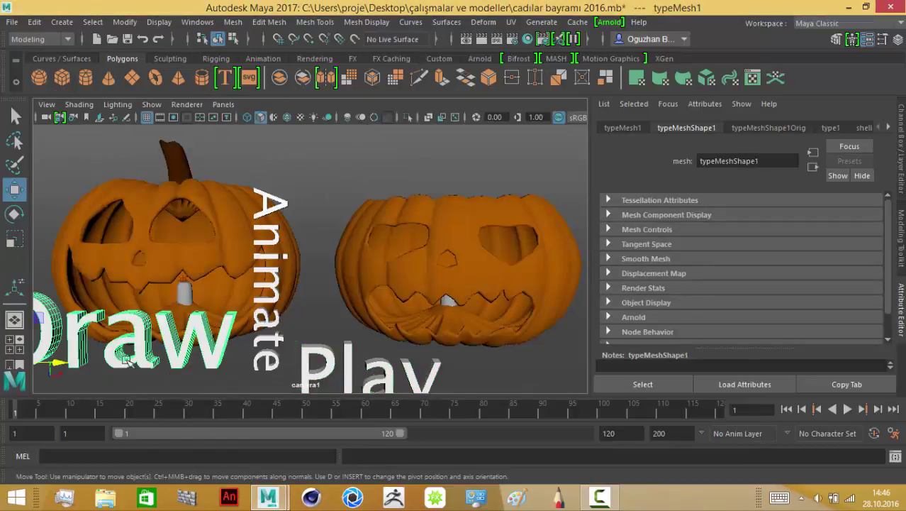
left_click(325, 356)
middle_click_drag(340, 365, 346, 349, "alt")
left_click_drag(333, 369, 461, 369)
left_click(296, 261)
left_click_drag(297, 260, 357, 261)
left_click(205, 329)
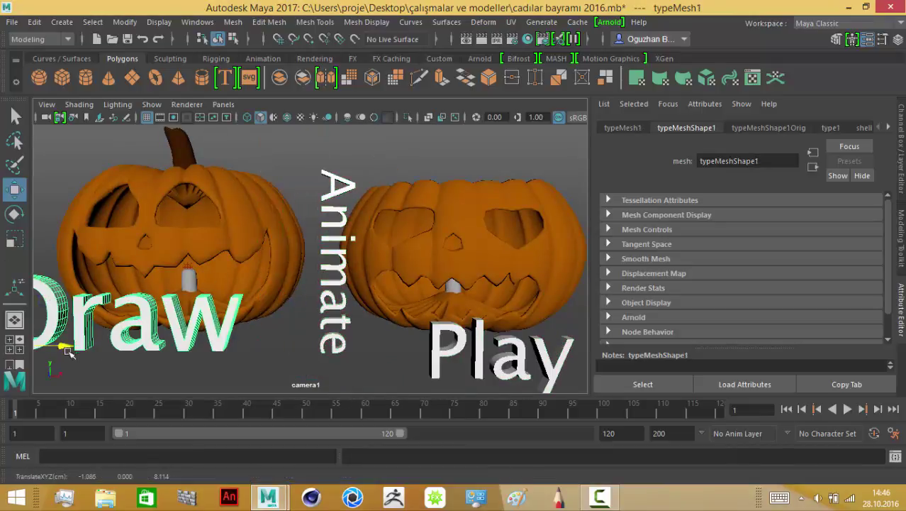
left_click_drag(67, 352, 127, 362)
left_click(461, 352)
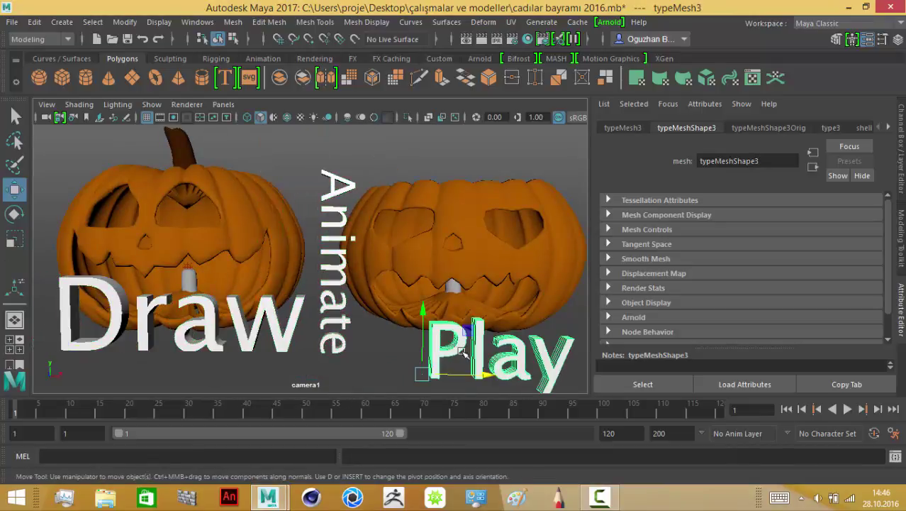
Check the layout from the perspective camera, then return to camera1
left_click(223, 105)
left_click(376, 133)
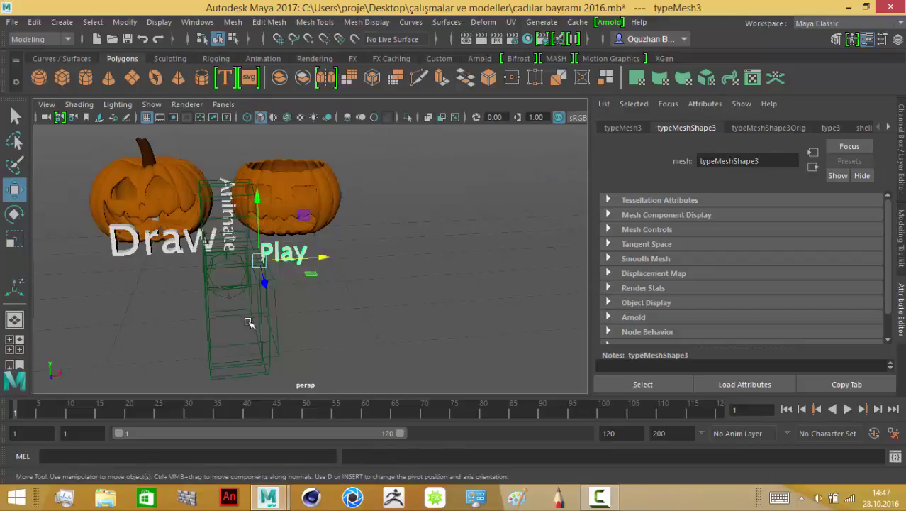
scroll(241, 298, "up", 3)
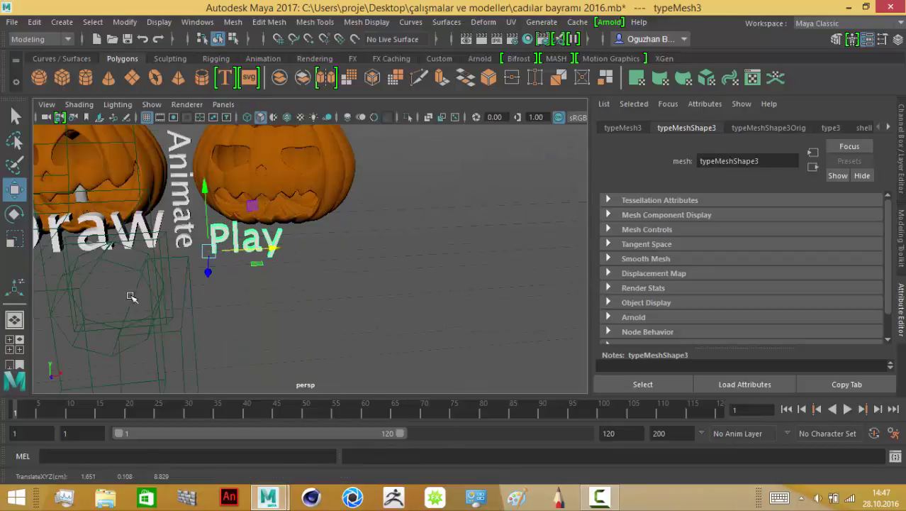
left_click(223, 104)
left_click(376, 120)
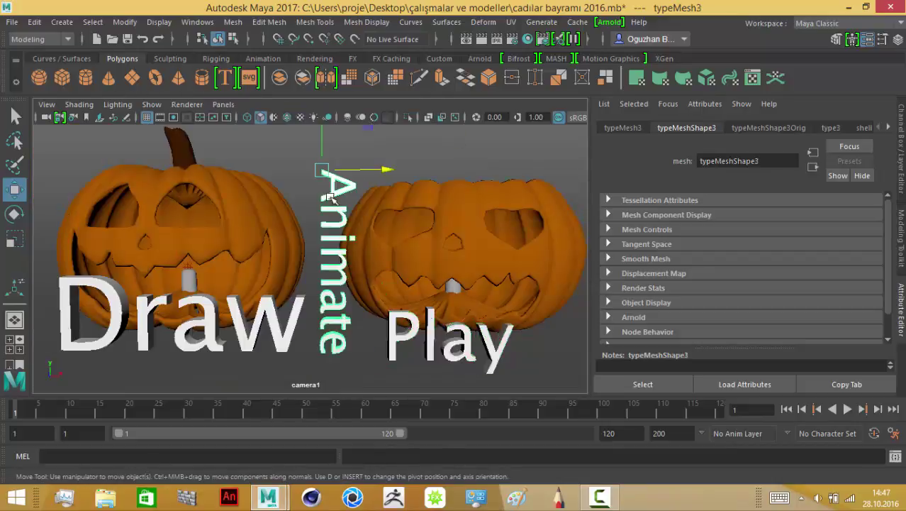
Bring up the Animate text's type settings in the Attribute Editor
left_click(623, 128)
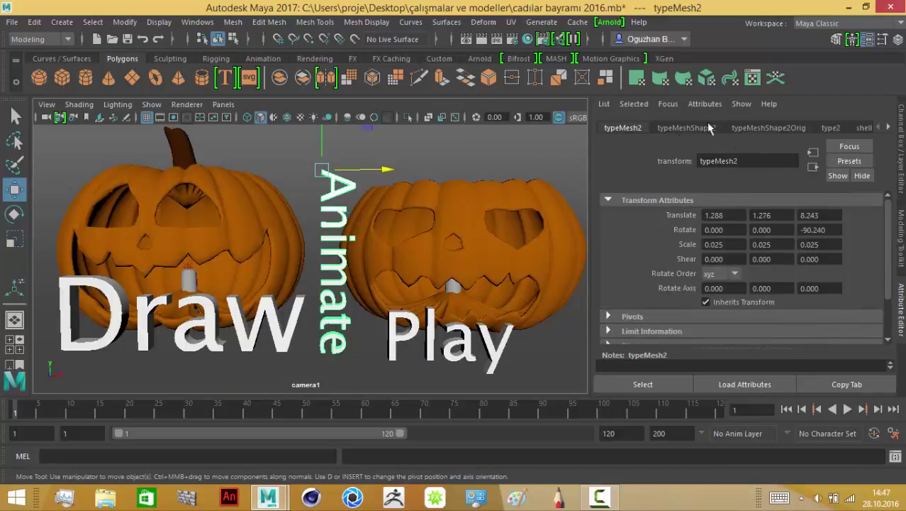
left_click(686, 128)
right_click(331, 201)
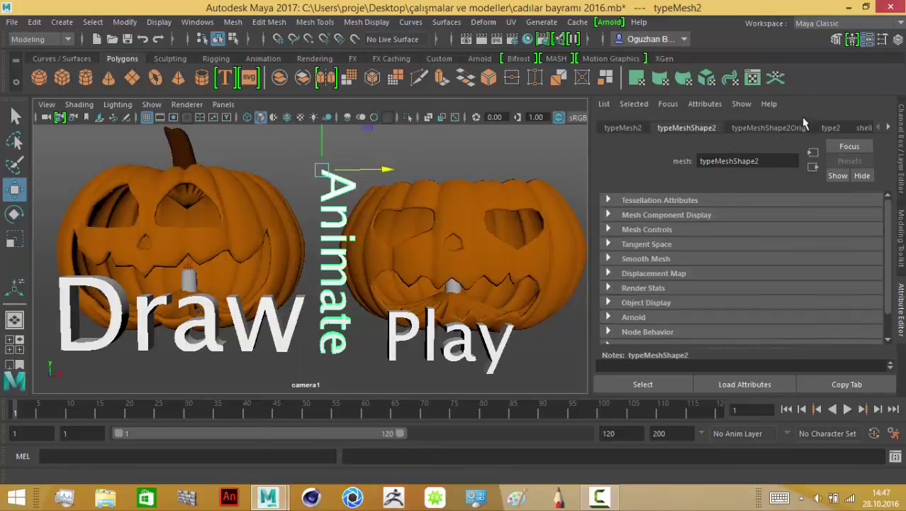
left_click(830, 128)
Set Animate and Draw to Lucida Blackletter, raising Animate slightly
left_click(670, 249)
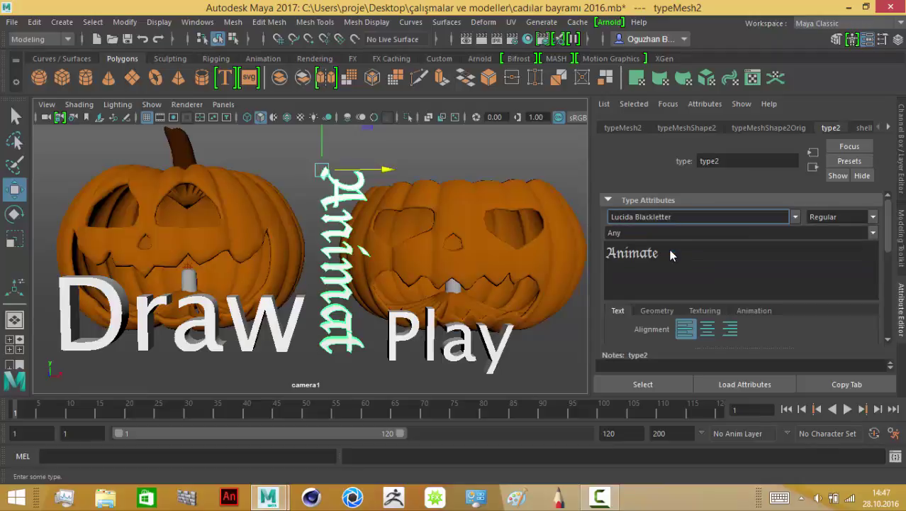
left_click_drag(318, 143, 318, 125)
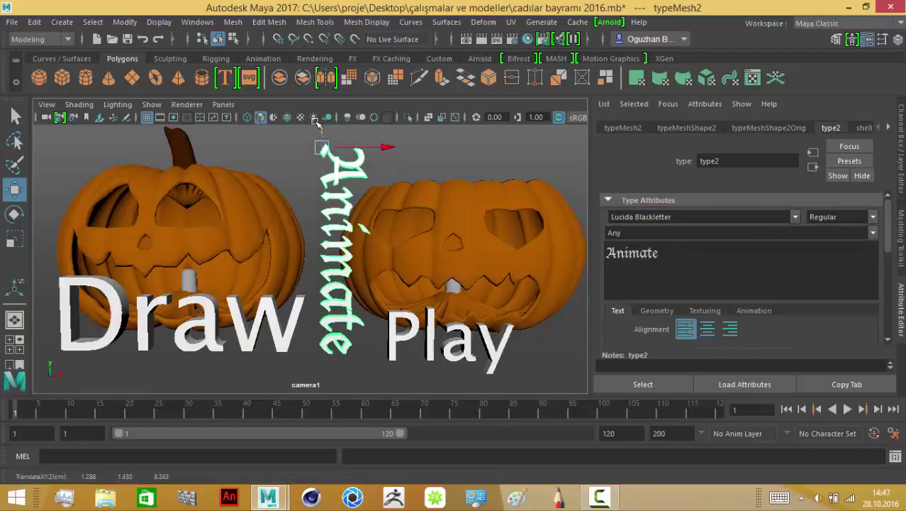
left_click(203, 327)
left_click(795, 219)
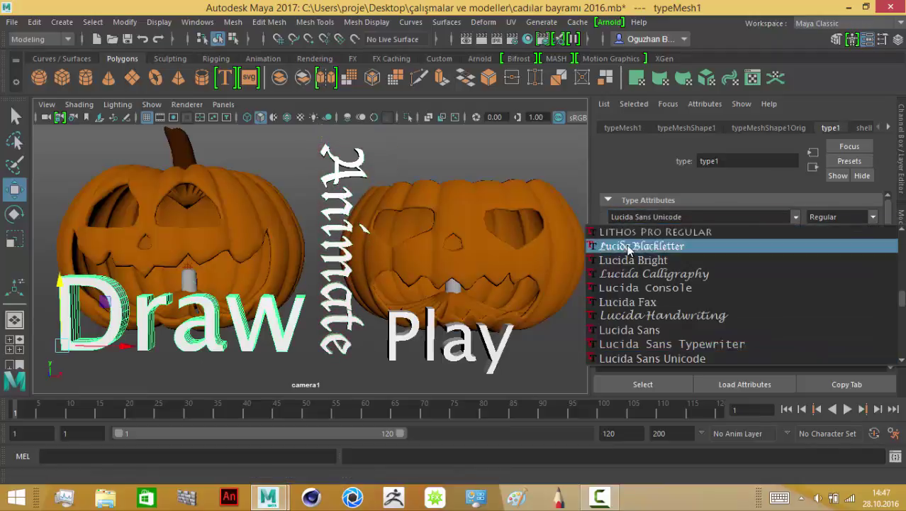
left_click(649, 239)
Shrink the Draw text slightly and shift it a little right
key("r")
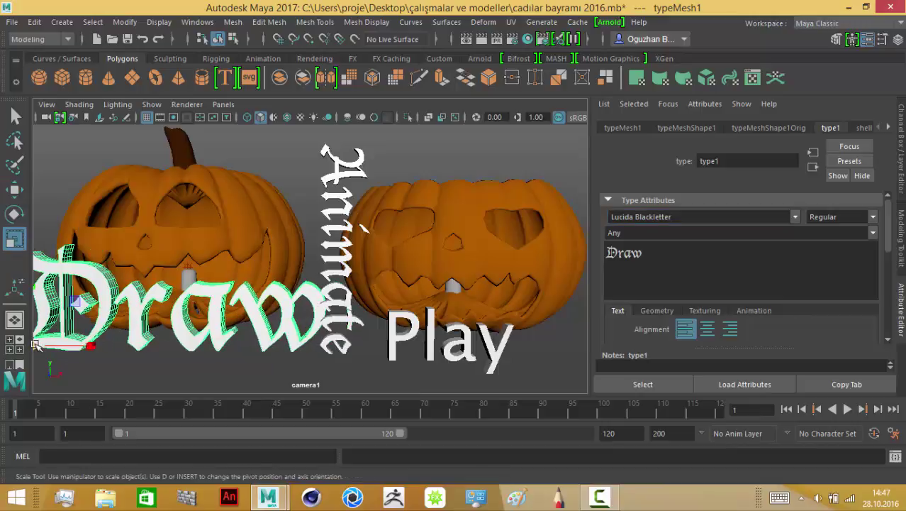
left_click_drag(36, 345, 21, 345)
key("w")
left_click_drag(117, 346, 131, 346)
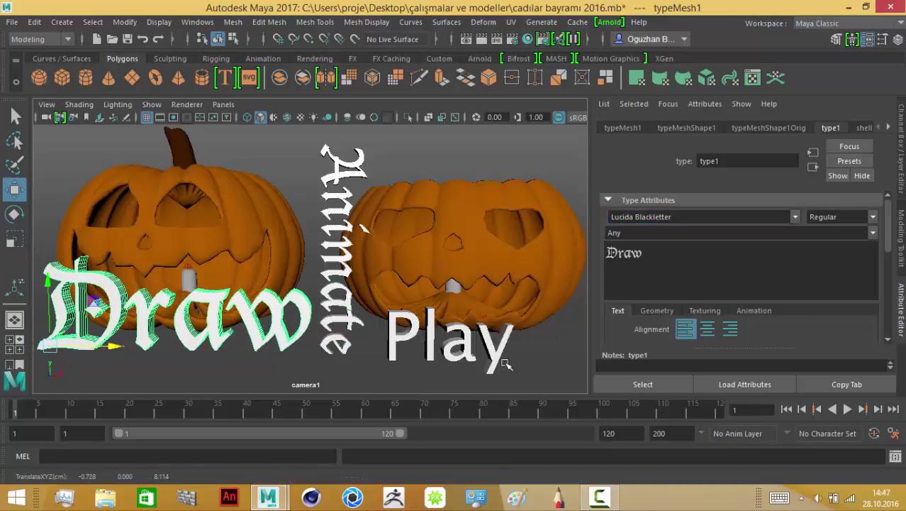
Give the Play text the Lucida Blackletter font
left_click(505, 363)
left_click(795, 217)
left_click(649, 245)
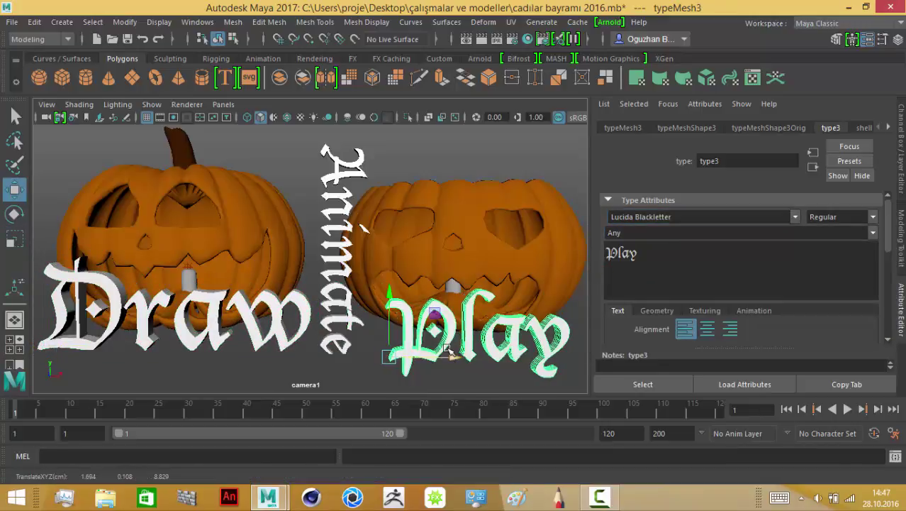
left_click(339, 222)
left_click(340, 172)
Make Draw narrower and nudge Animate slightly left
left_click(112, 348)
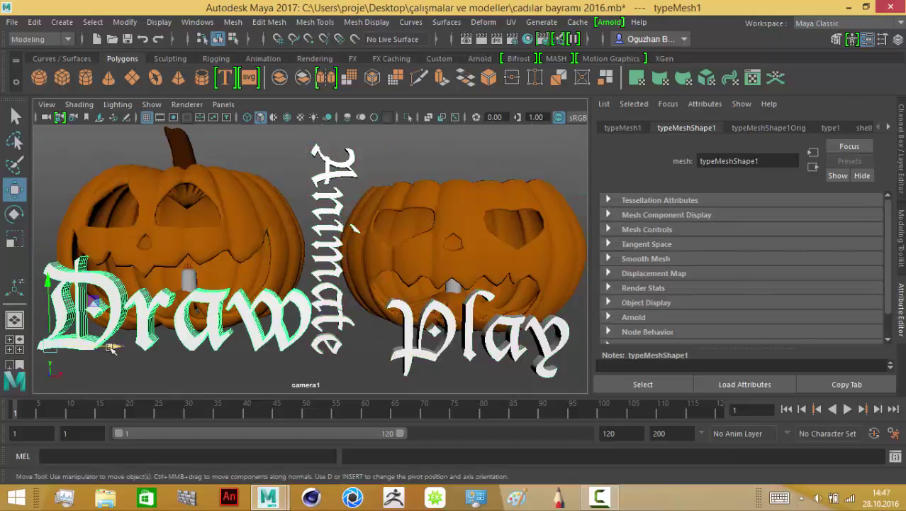
key("r")
mouse_move(112, 348)
left_mouse_down()
mouse_move(99, 347)
mouse_move(113, 349)
left_mouse_up()
key("w")
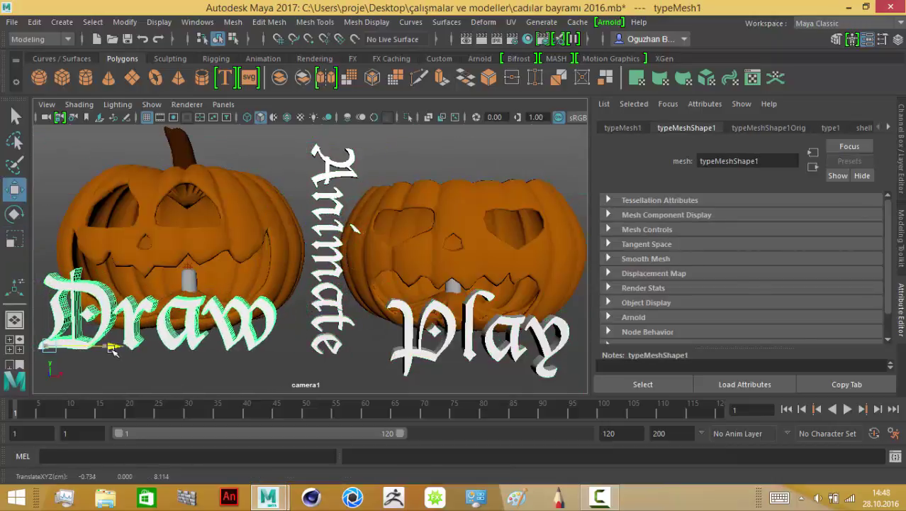
left_click(329, 285)
left_click_drag(328, 285, 322, 285)
Move Play left toward Animate, then reselect Draw for its material options
left_click(421, 353)
left_click_drag(454, 357, 425, 356)
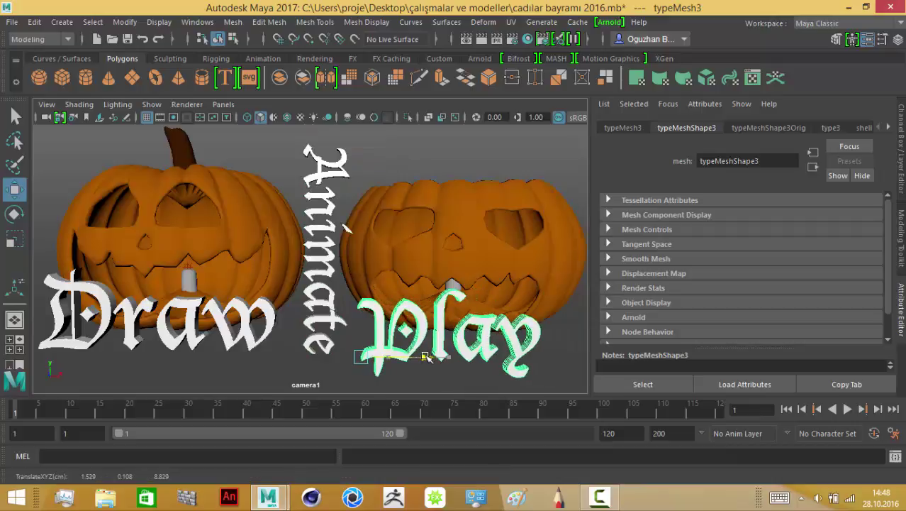
left_click(419, 163)
left_click(383, 348)
left_click(224, 325)
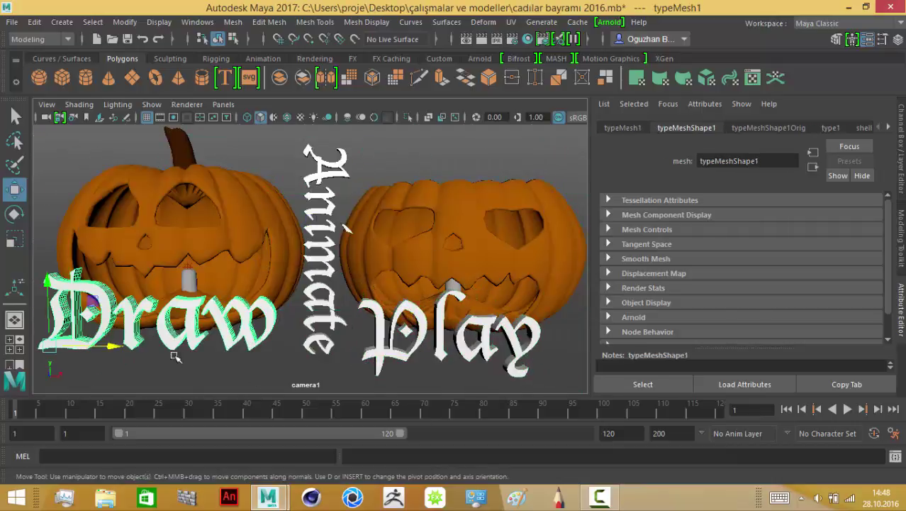
right_click(177, 354)
Assign Draw a new Lambert material and tune its colour toward blue
left_click(298, 401)
left_click(724, 277)
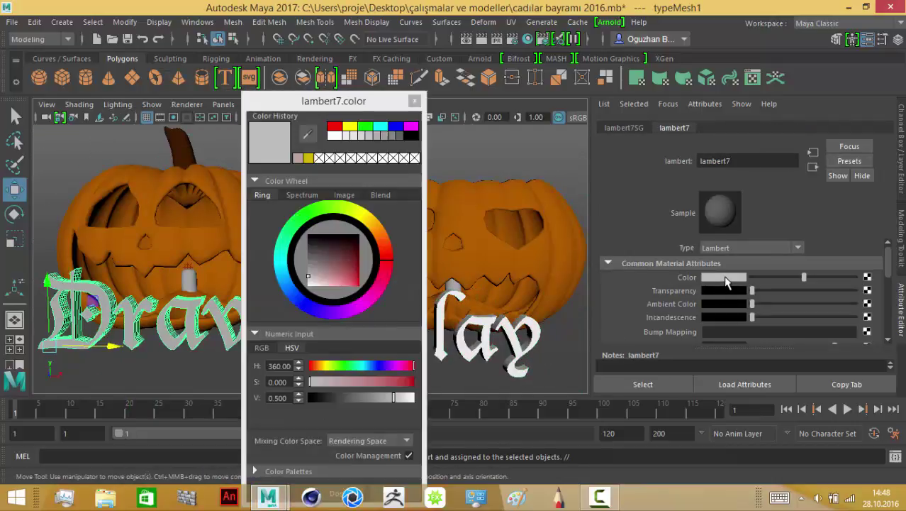
left_click(324, 281)
left_click_drag(324, 281, 351, 266)
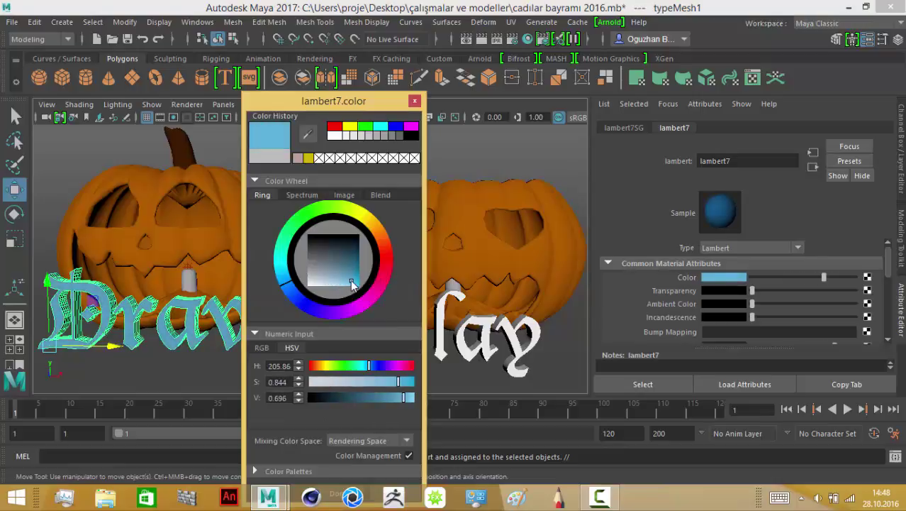
left_click(380, 366)
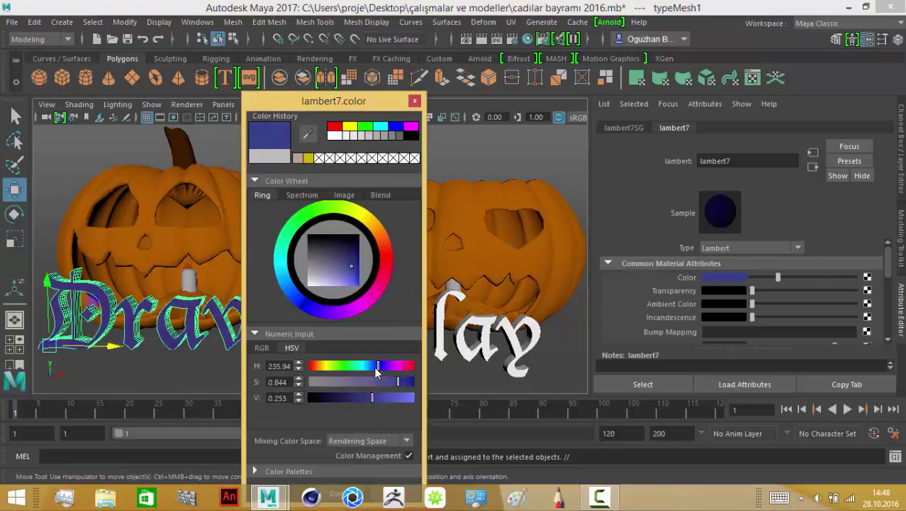
left_click_drag(377, 369, 393, 367)
mouse_move(368, 399)
left_mouse_down()
mouse_move(401, 382)
mouse_move(343, 397)
mouse_move(414, 397)
mouse_move(398, 383)
mouse_move(407, 383)
left_mouse_up()
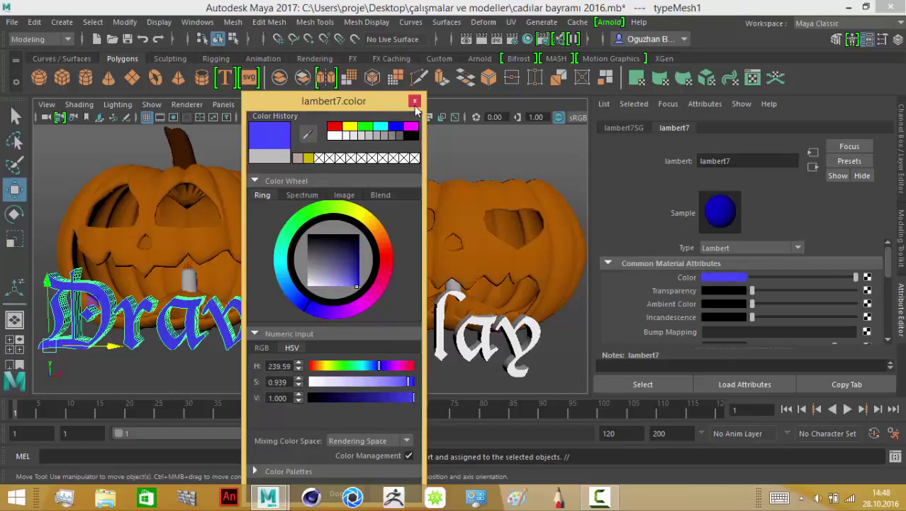
left_click(415, 102)
Assign the lambert7 material to the Draw text
left_click(318, 341)
left_click(324, 322)
left_click(242, 322)
right_click_drag(243, 322, 246, 474)
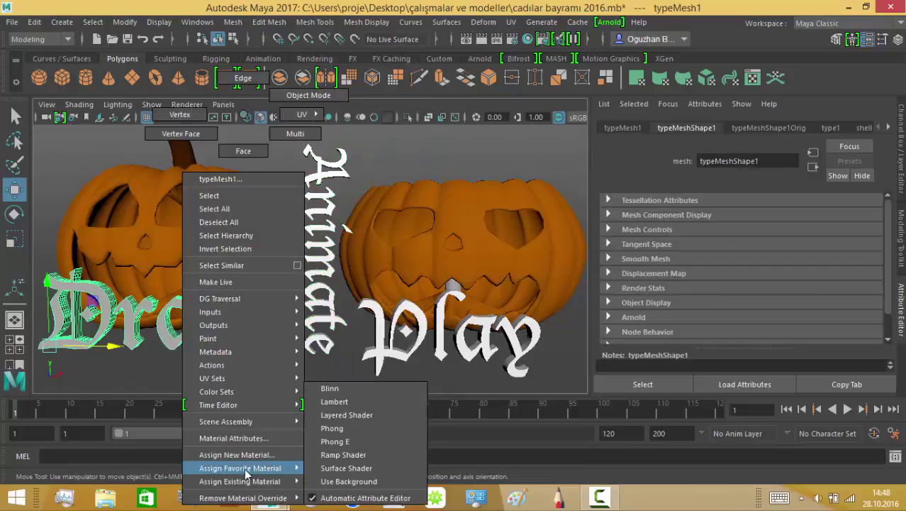
mouse_move(240, 481)
left_click(348, 457)
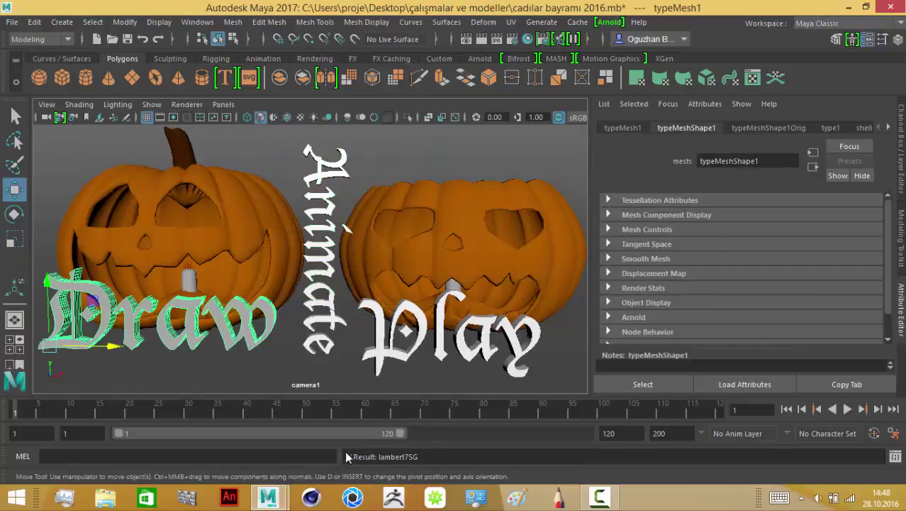
Set lambert7's colour to a saturated blue
left_click(889, 128)
left_click(888, 128)
left_click(724, 277)
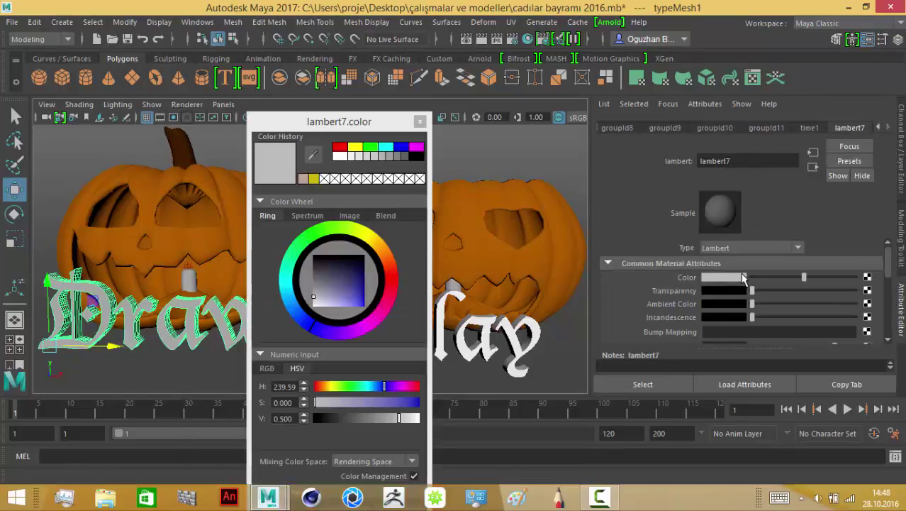
left_click_drag(355, 402, 417, 406)
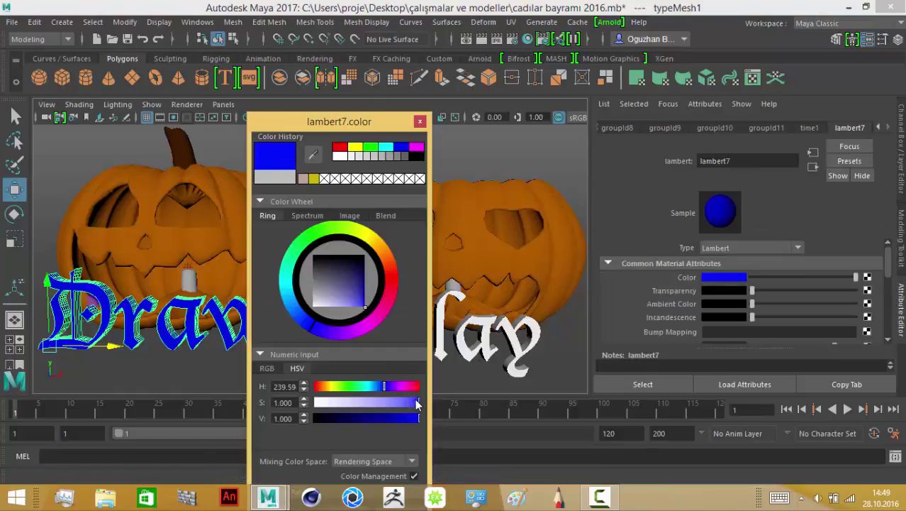
left_click(368, 402)
Assign the blue lambert7 material to Animate and Play
left_click(328, 213)
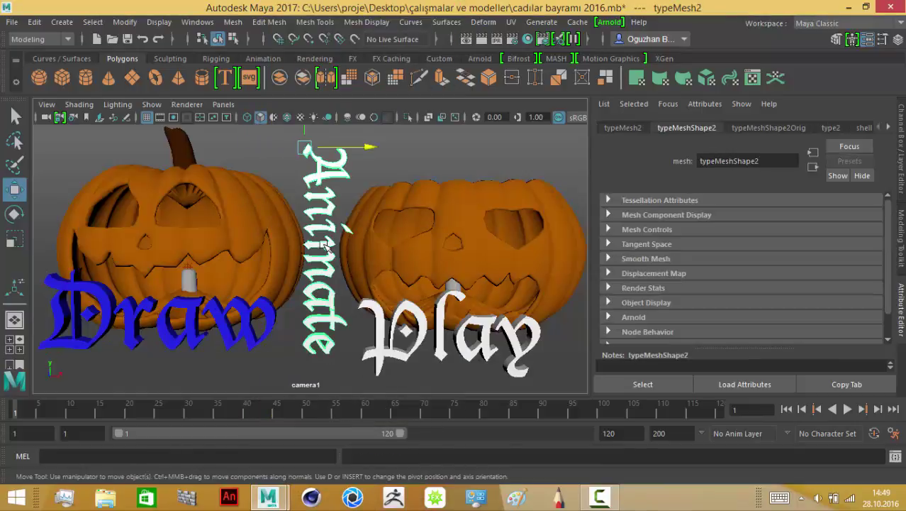
mouse_move(323, 114)
right_mouse_down()
mouse_move(441, 482)
mouse_move(425, 455)
right_mouse_up()
left_click(454, 337)
right_click_drag(405, 114, 496, 454)
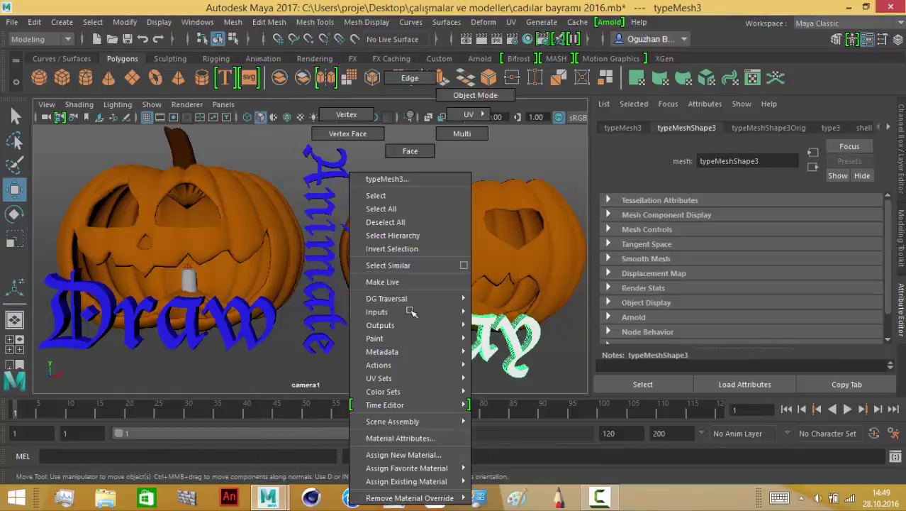
left_click(486, 163)
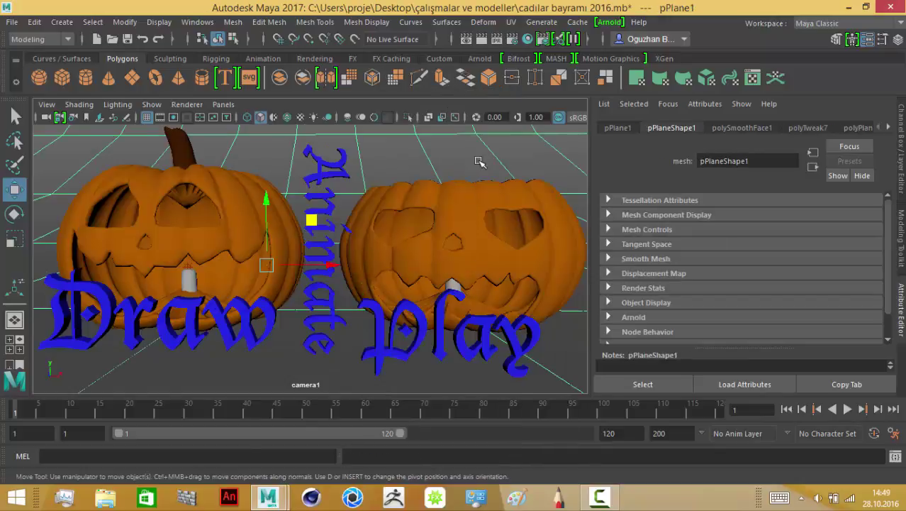
Review the Common, Arnold Renderer and System tabs in Render Settings
left_click(513, 38)
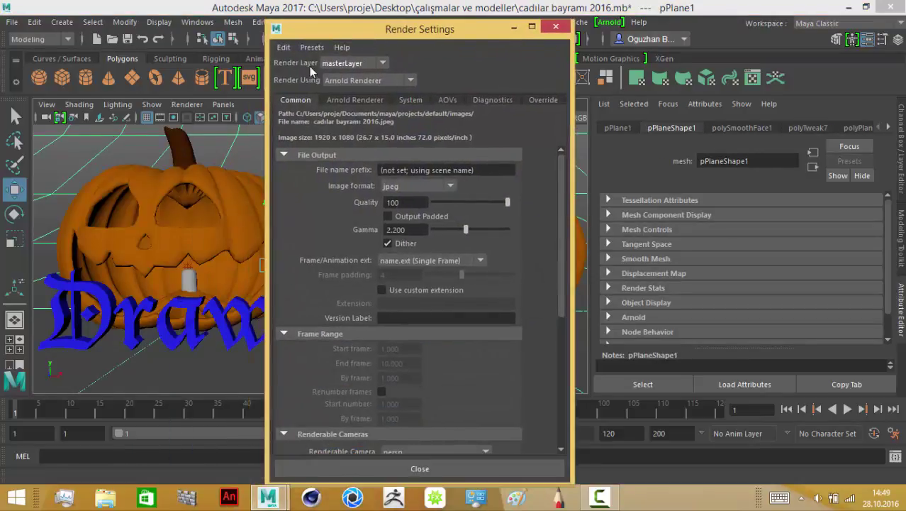
scroll(411, 184, "down", 5)
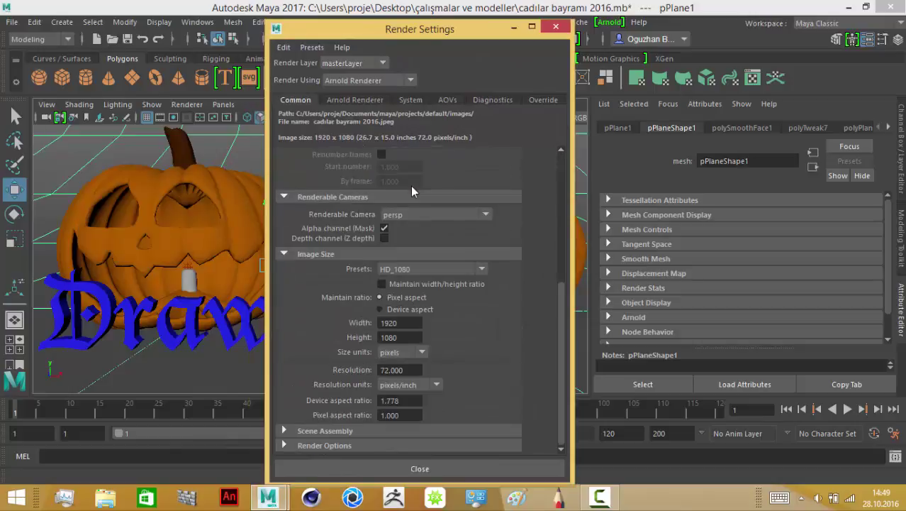
left_click(362, 100)
left_click(410, 100)
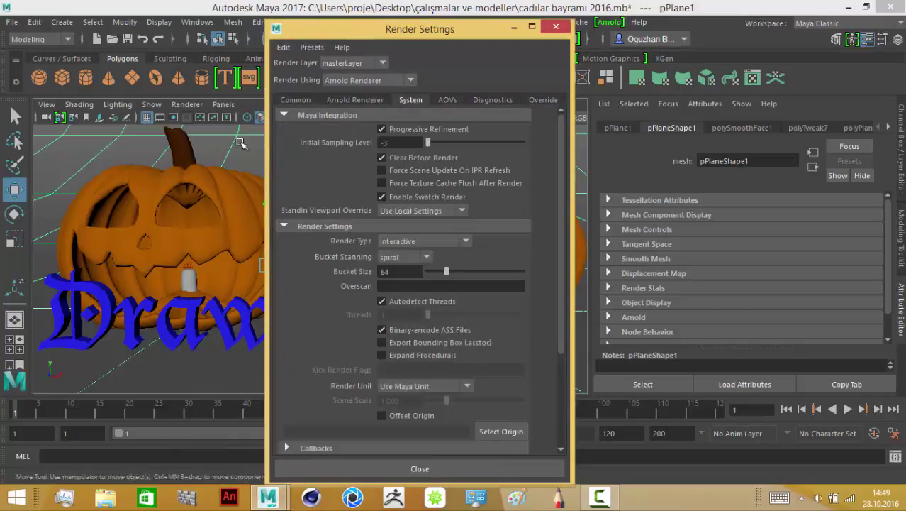
left_click(556, 26)
Render the scene in Render View, check the save image options, and re-render
left_click(467, 39)
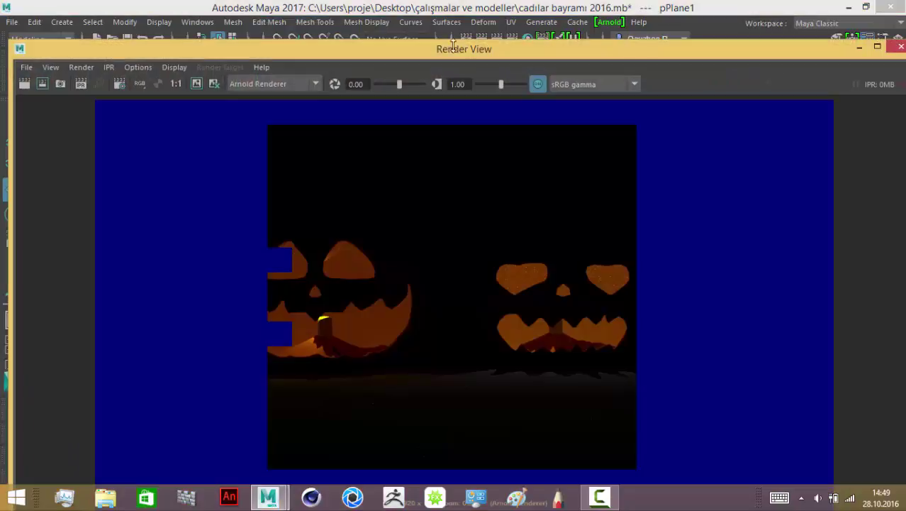
left_click(27, 67)
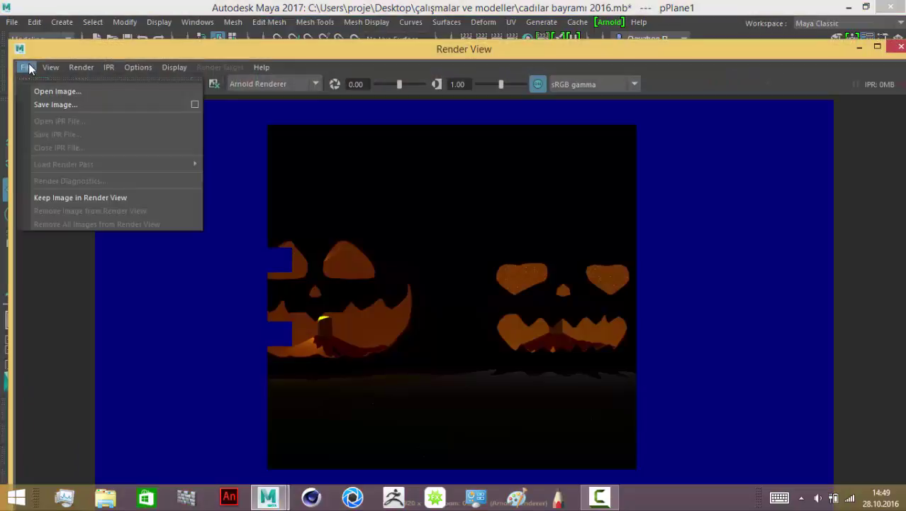
left_click(194, 104)
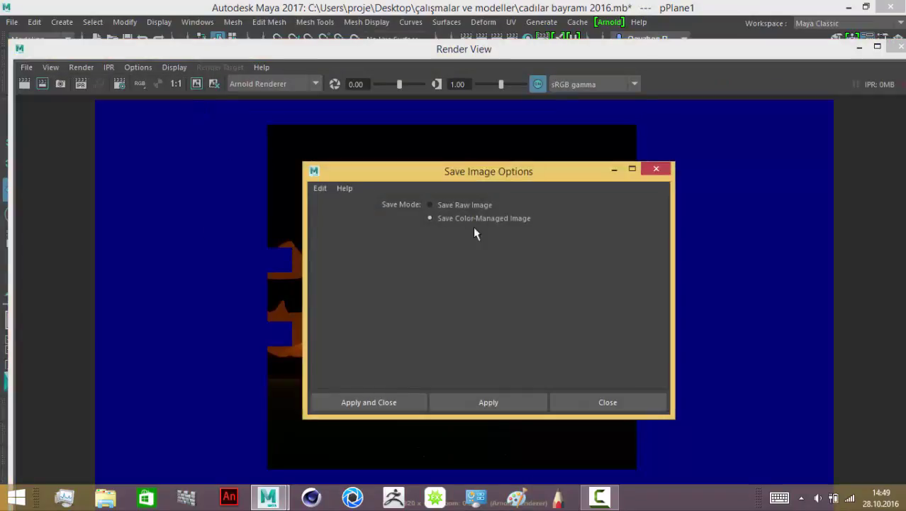
left_click(629, 410)
left_click(25, 83)
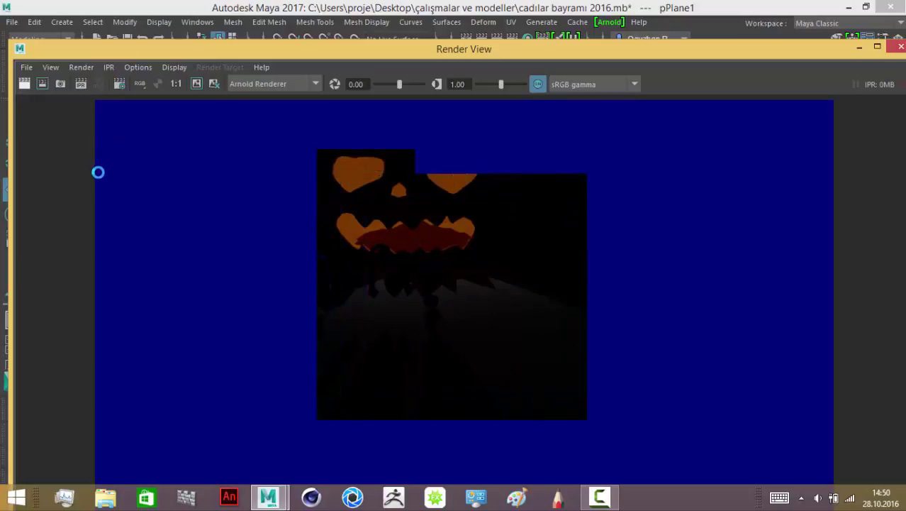
left_click(901, 46)
Give Draw a new Lambert material with saturation lowered to pale grey
left_click(223, 104)
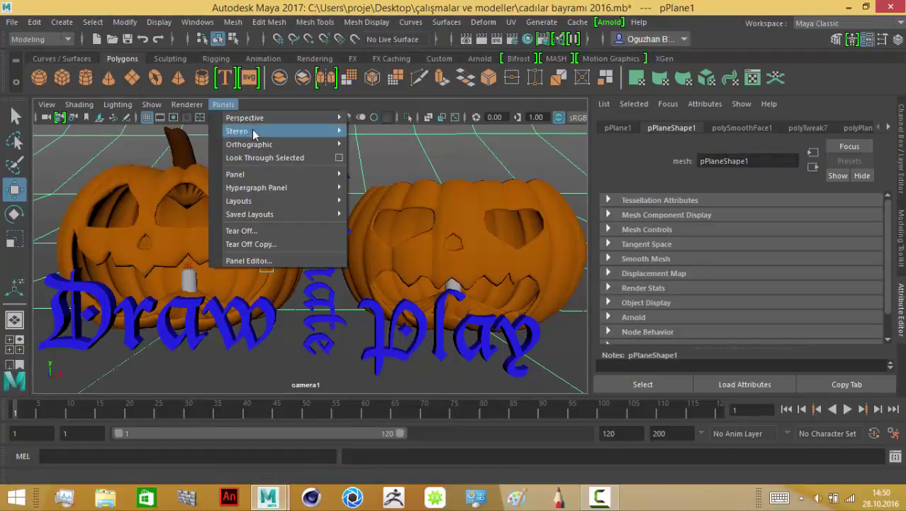
left_click(354, 142)
left_click(438, 328)
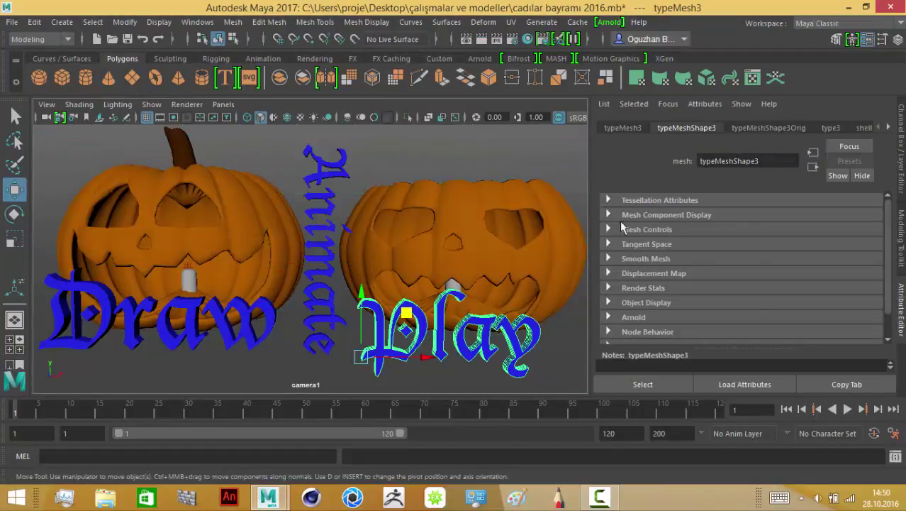
left_click(188, 312)
mouse_move(188, 312)
right_mouse_down()
mouse_move(229, 497)
mouse_move(283, 468)
right_mouse_up()
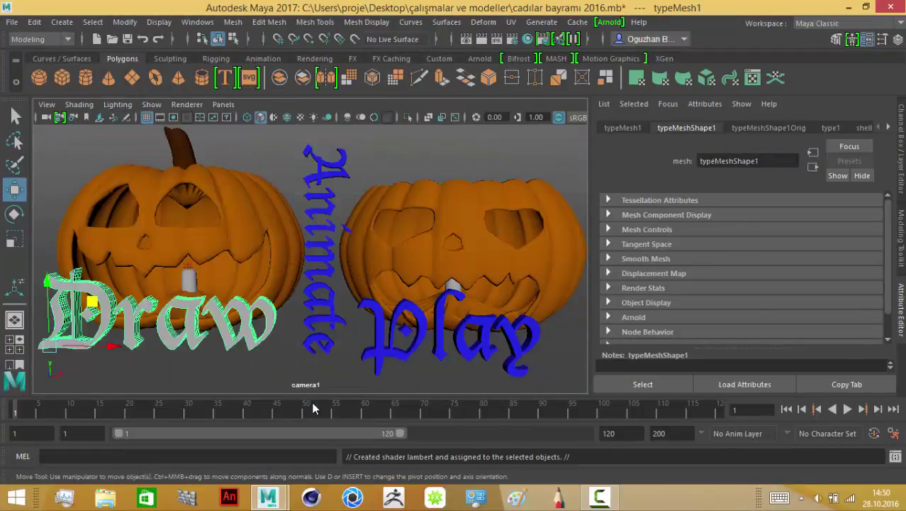
left_click(709, 276)
left_click_drag(709, 327, 697, 332)
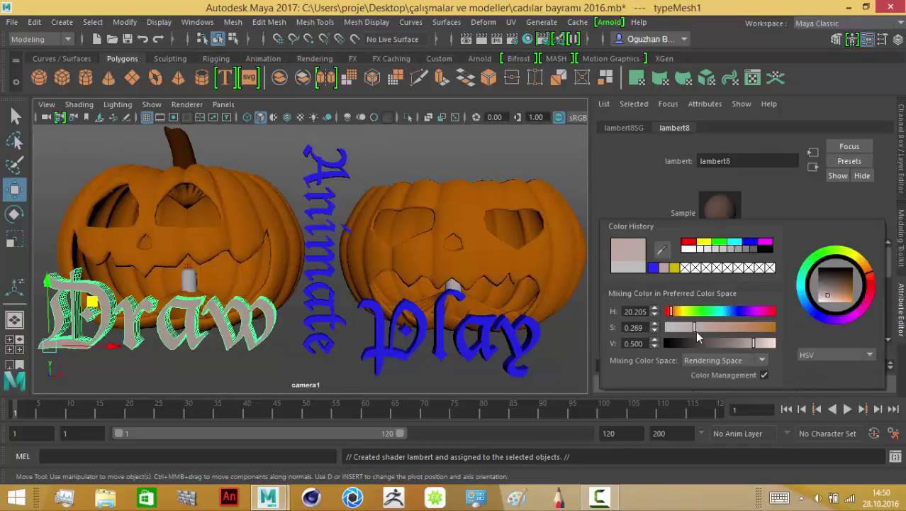
Assign Draw's pale grey lambert8 to Animate and Play, then view through persp
left_click(328, 320)
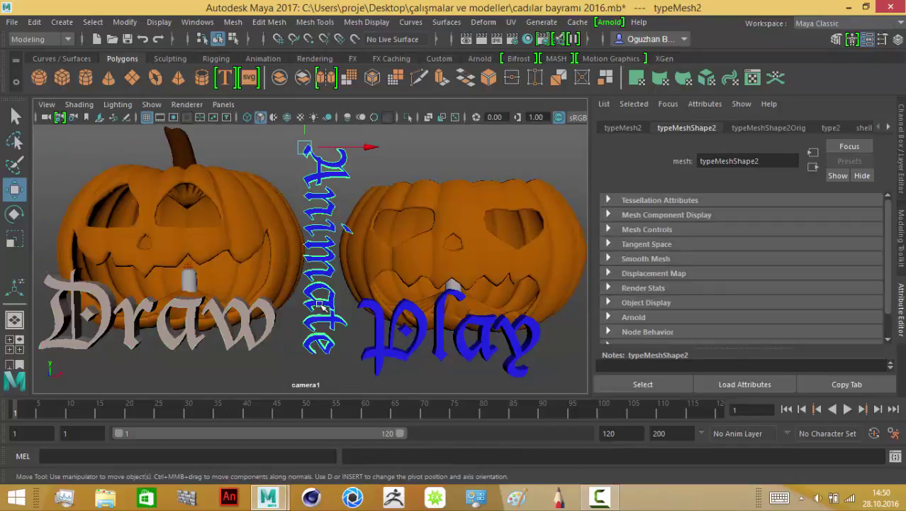
right_click_drag(321, 305, 415, 397)
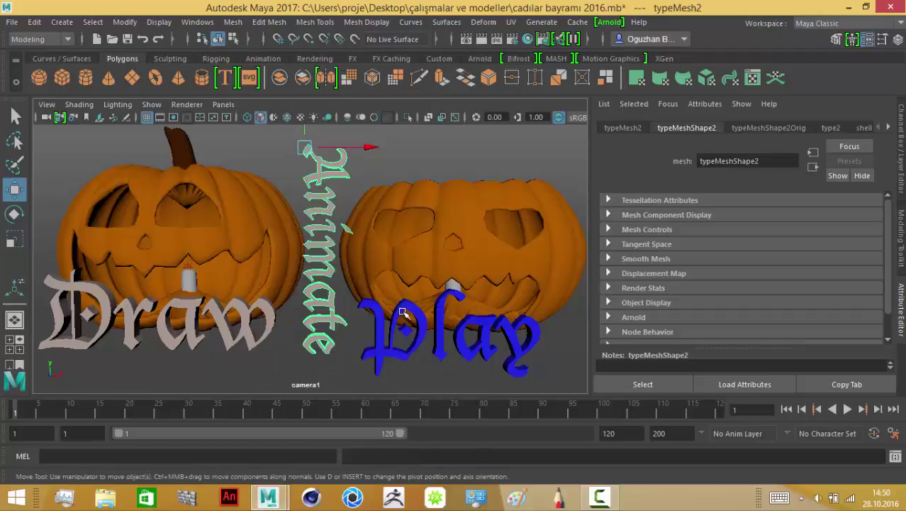
left_click(402, 312)
right_click_drag(402, 312, 508, 461)
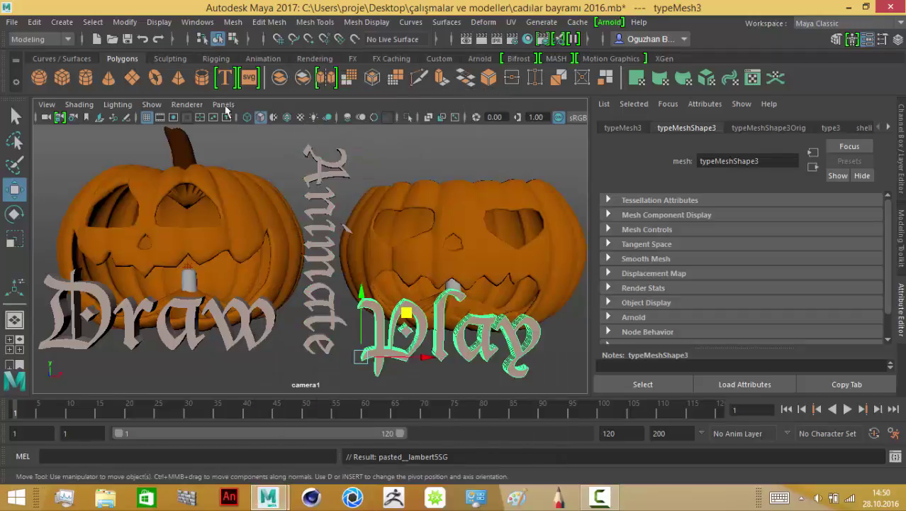
left_click(224, 104)
left_click(391, 134)
left_click(273, 258)
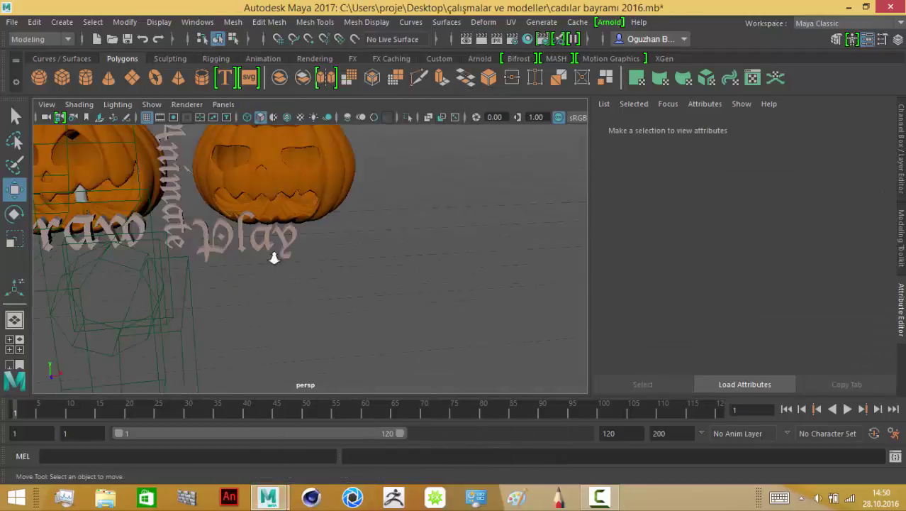
key("a")
left_click(62, 22)
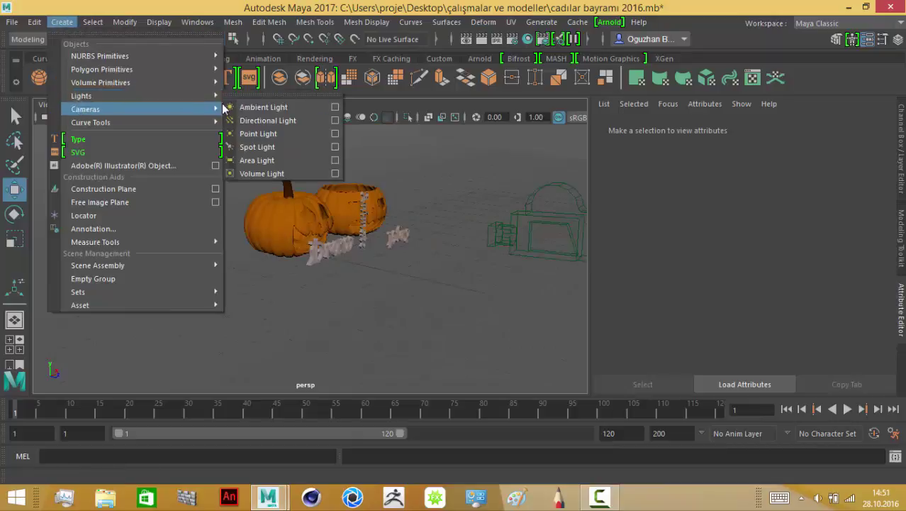
key("Escape")
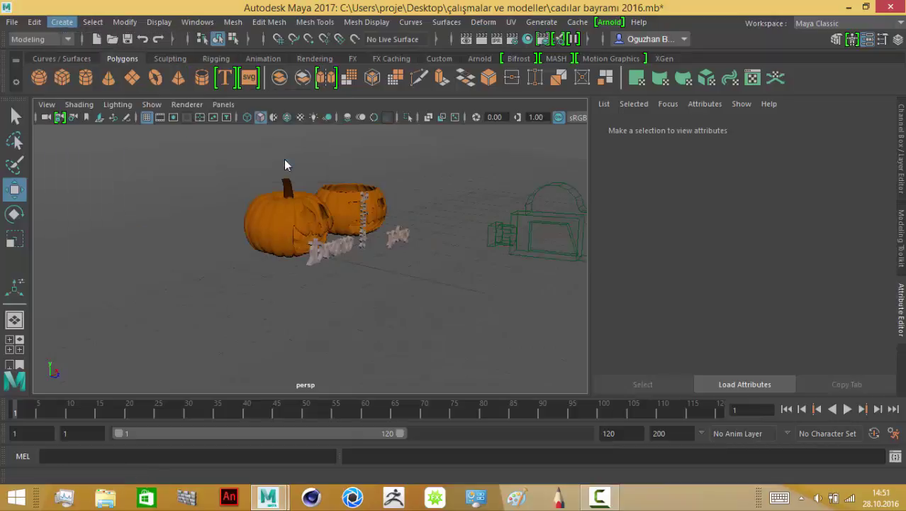
scroll(283, 164, "down", 5)
left_click_drag(353, 217, 449, 236)
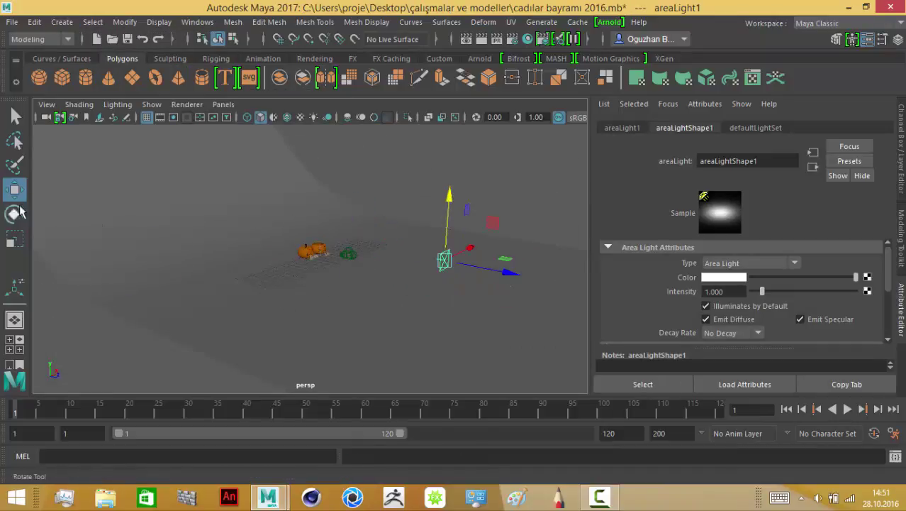
left_click(15, 213)
scroll(743, 323, "down", 5)
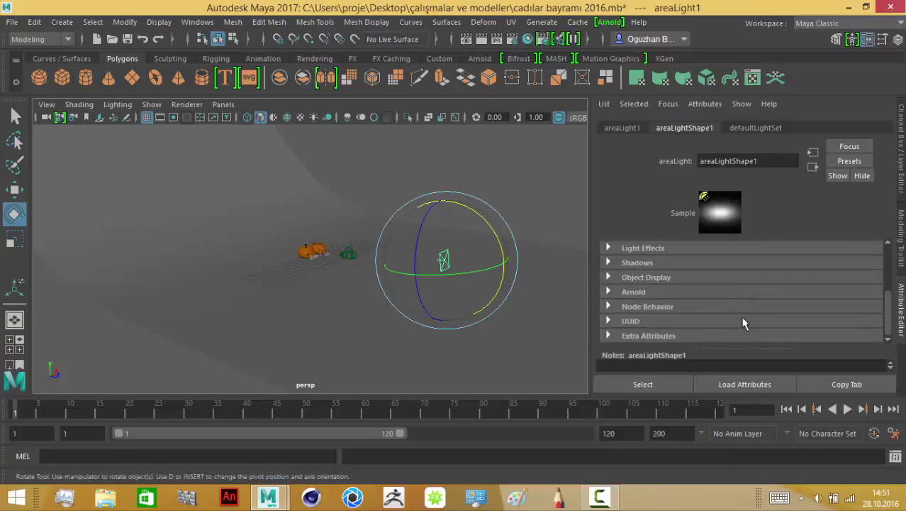
left_click(503, 187)
mouse_move(504, 187)
left_mouse_down("alt")
mouse_move(395, 278)
mouse_move(480, 238)
mouse_move(438, 191)
left_mouse_up("alt")
left_click(479, 237)
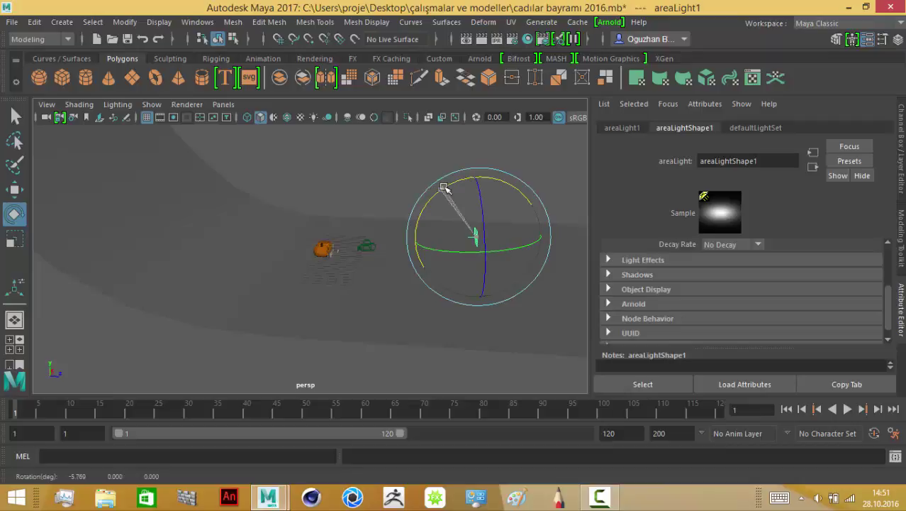
left_click(418, 206)
scroll(398, 228, "up", 3)
scroll(372, 204, "down", 3)
scroll(285, 236, "up", 5)
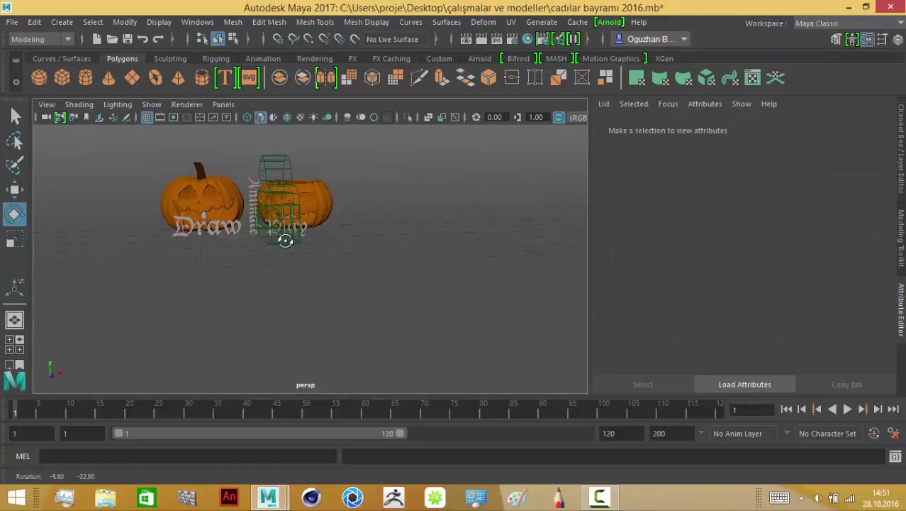
scroll(358, 323, "up", 3)
scroll(358, 323, "down", 3)
middle_click_drag(355, 305, 377, 287, "alt")
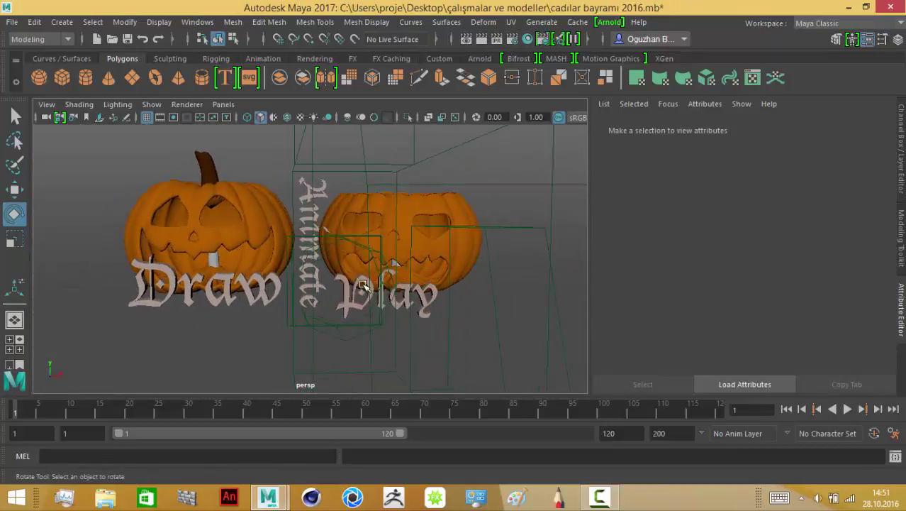
scroll(377, 287, "up", 5)
left_click_drag(377, 287, 370, 289, "alt")
scroll(373, 290, "down", 5)
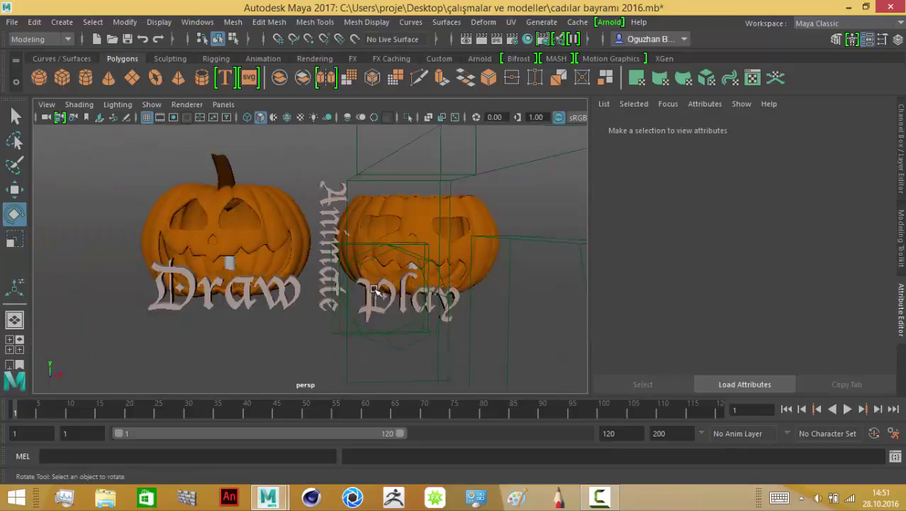
scroll(373, 289, "up", 5)
scroll(374, 290, "down", 5)
left_click_drag(374, 290, 488, 296, "alt")
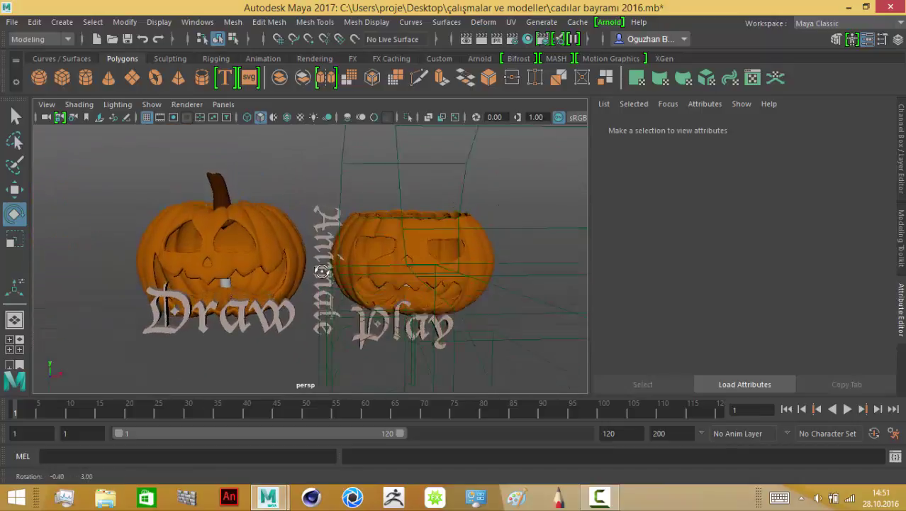
scroll(488, 296, "down", 2)
Look through camera1, reframe the pumpkins, and test-render that view
left_click(488, 296)
key("w")
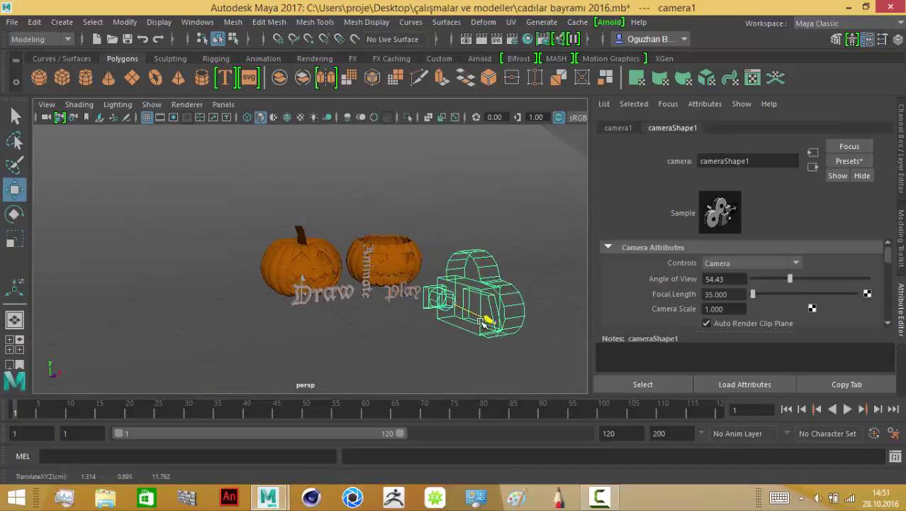
left_click(234, 104)
left_click(377, 134)
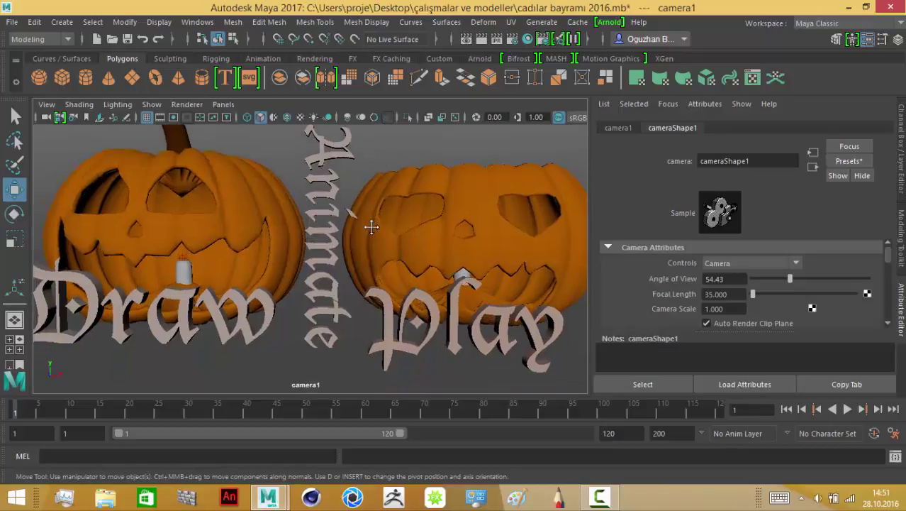
mouse_move(374, 230)
left_mouse_down("alt")
mouse_move(384, 212)
mouse_move(386, 223)
left_mouse_up("alt")
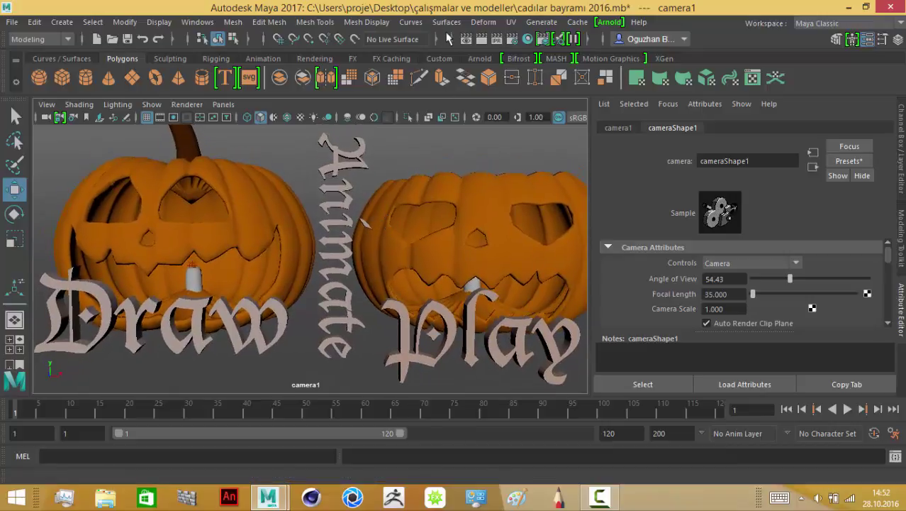
left_click(481, 38)
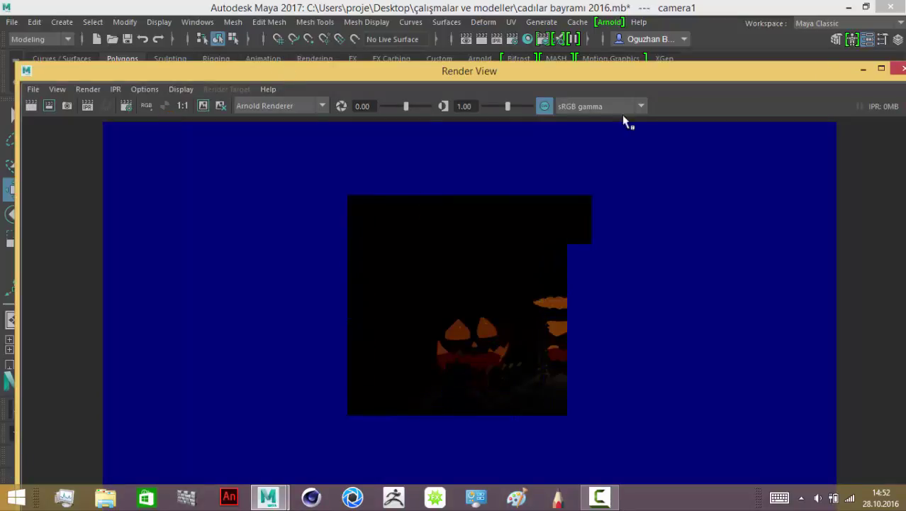
left_click(899, 68)
Return to the persp view, clear the selection, and bring up Render Settings
left_click(223, 105)
left_click(366, 149)
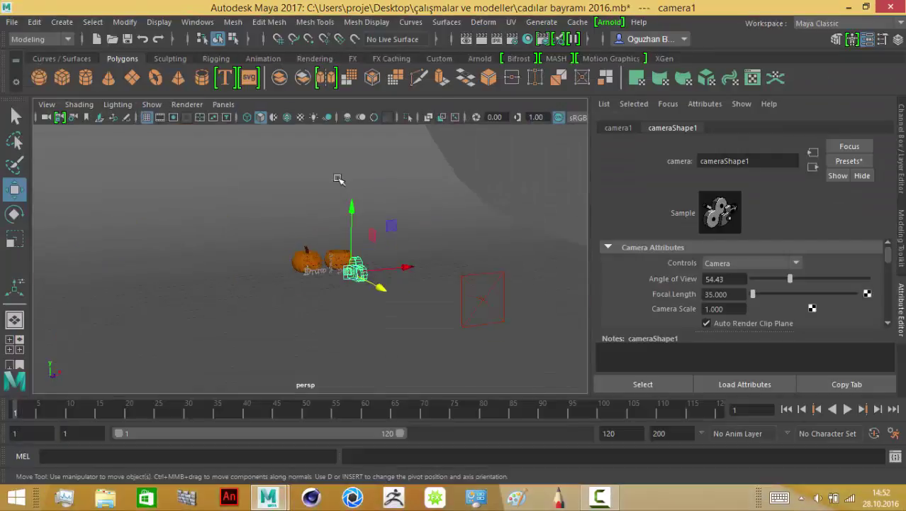
left_click(449, 223)
scroll(453, 226, "up", 5)
key("ctrl+z")
left_click(439, 210)
scroll(411, 255, "up", 3)
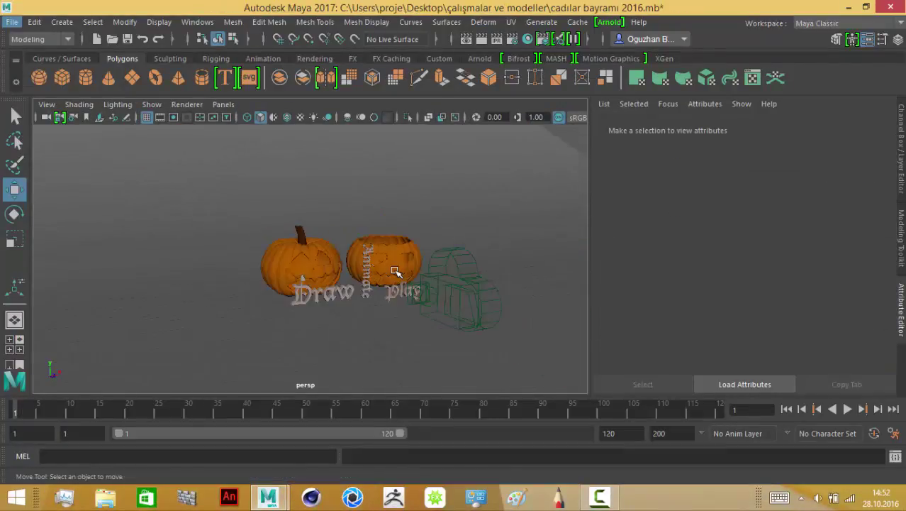
left_click(520, 40)
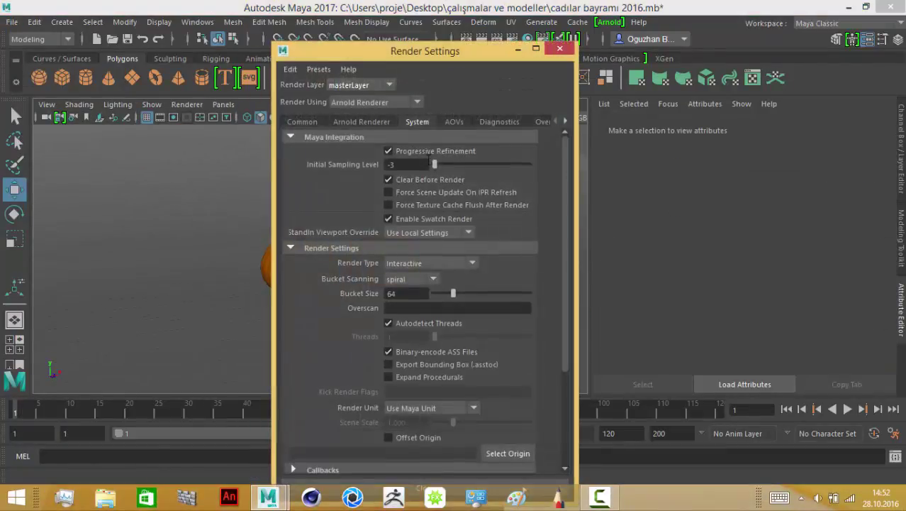
Browse the Arnold sampling, System, AOVs, Diagnostics and Override settings without changes
left_click(362, 122)
left_click(318, 308)
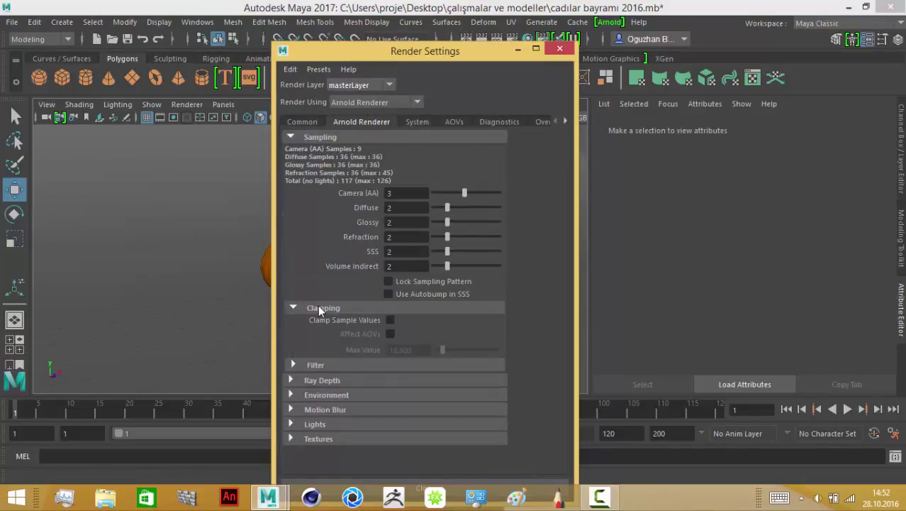
left_click(317, 307)
left_click(315, 322)
left_click(314, 322)
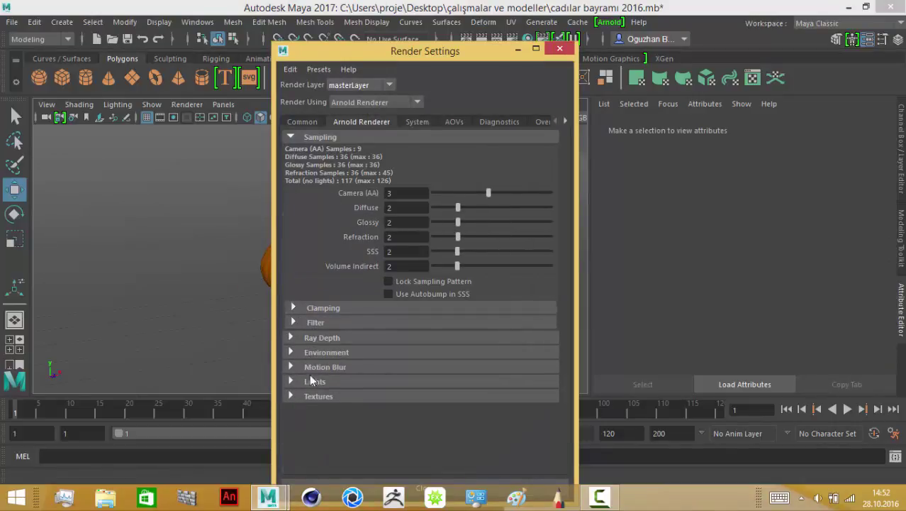
left_click(417, 122)
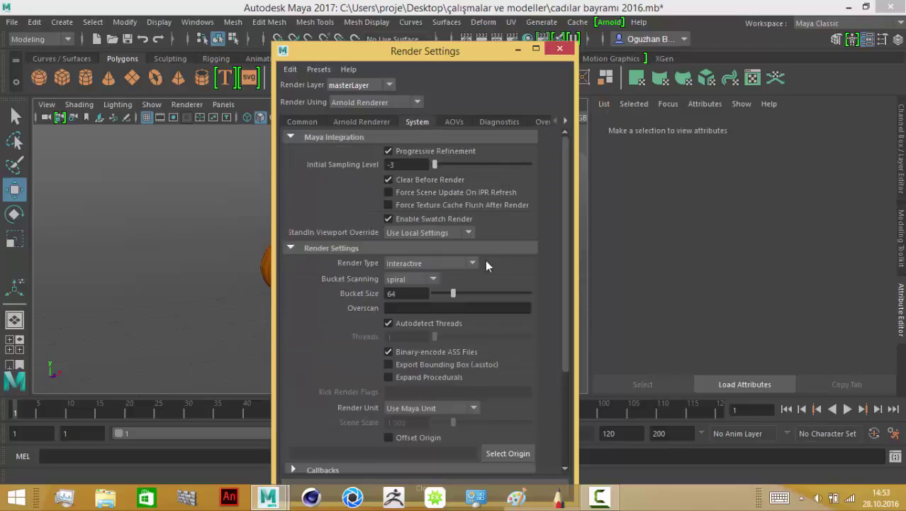
scroll(487, 265, "down", 5)
left_click(458, 273)
left_click(458, 273)
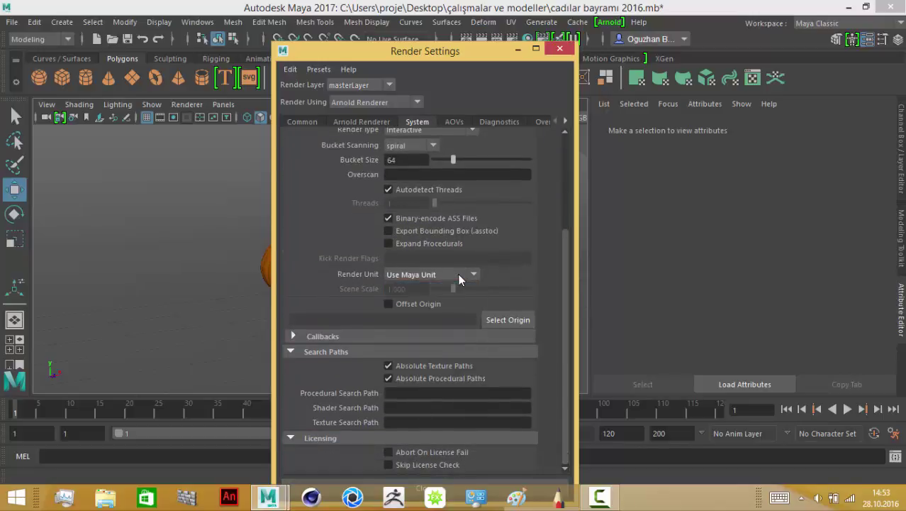
left_click(455, 122)
left_click(500, 122)
left_click(541, 121)
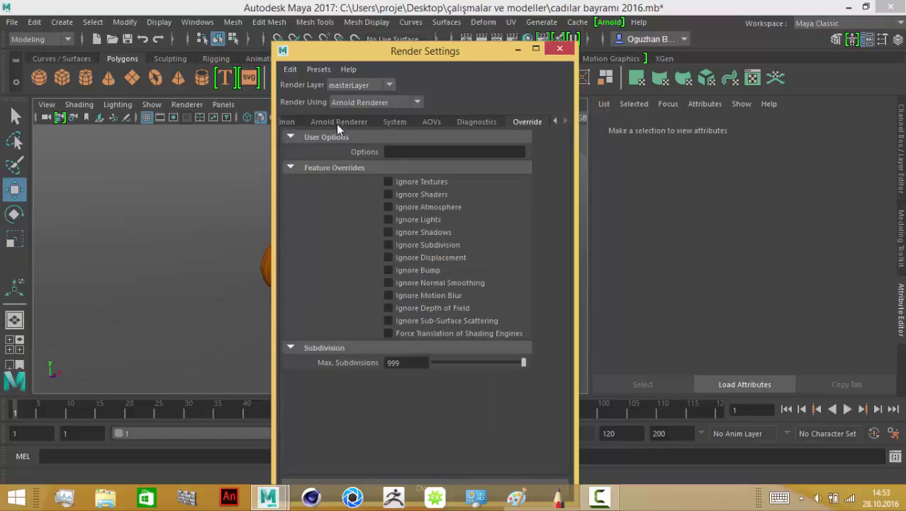
Set the Common tab's Renderable Camera to camera1 and close Render Settings
left_click(292, 121)
left_click(412, 236)
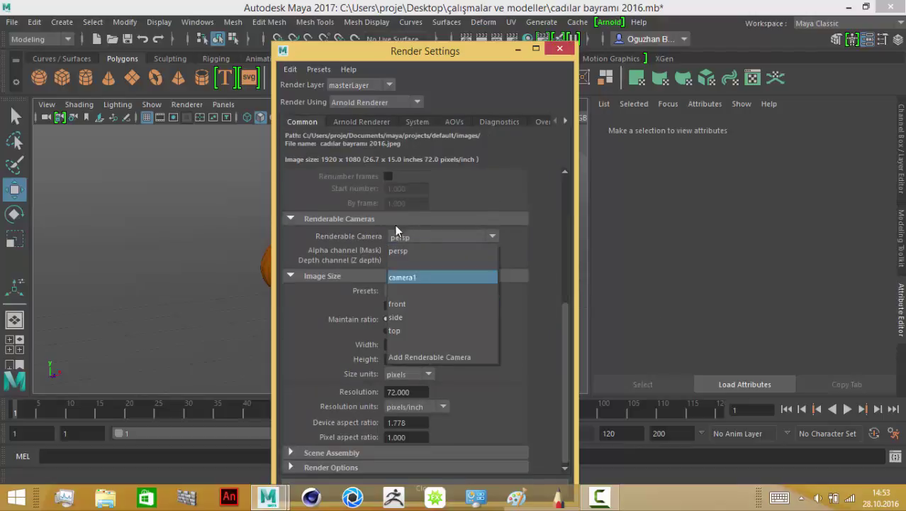
left_click(407, 277)
left_click(559, 48)
Look through camera1, nudge its framing slightly, and render the current frame
left_click(227, 107)
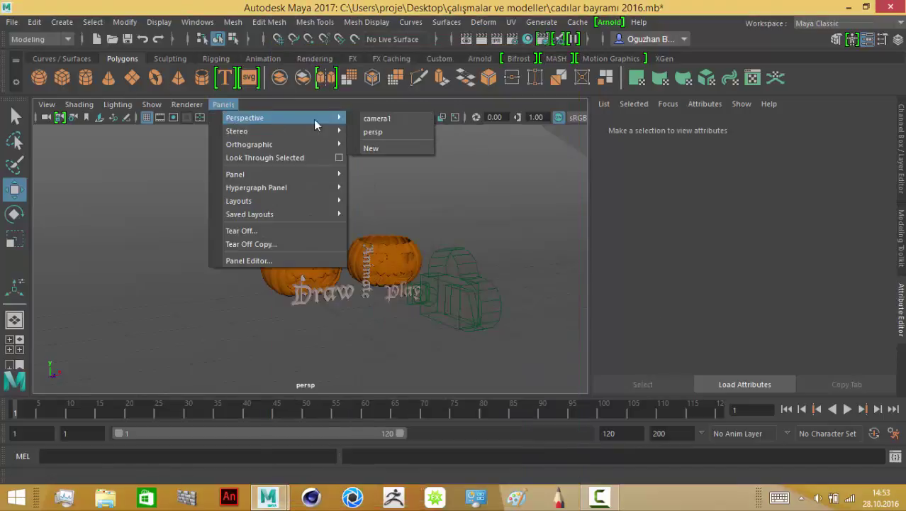
left_click(374, 118)
middle_click_drag(358, 212, 365, 204, "alt")
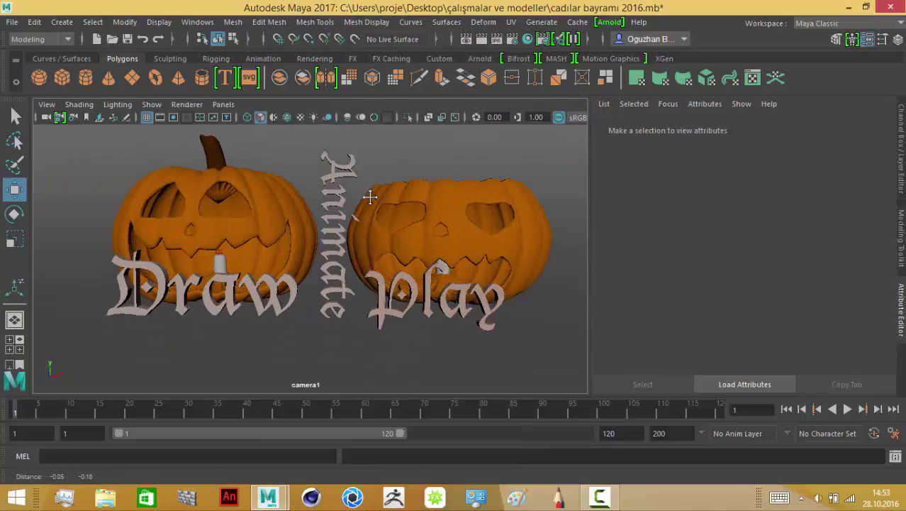
left_click(467, 44)
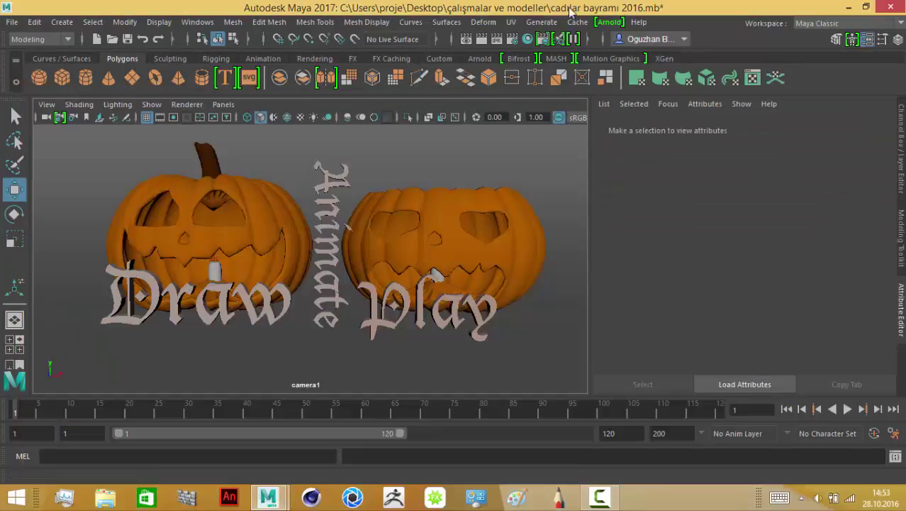
Keep camera1 as the renderable camera at HD_1080 (1920x1080) and restart the Arnold render
left_click(512, 39)
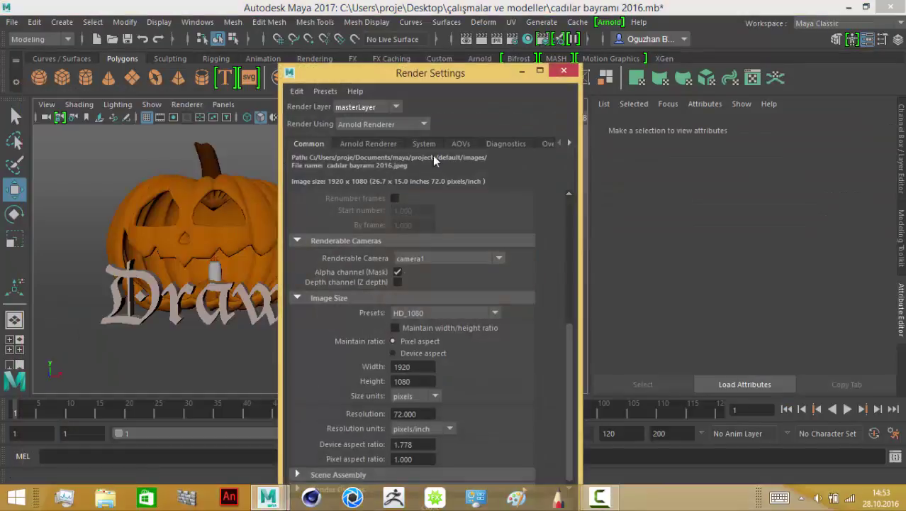
double_click(440, 74)
left_click(135, 212)
left_click(133, 228)
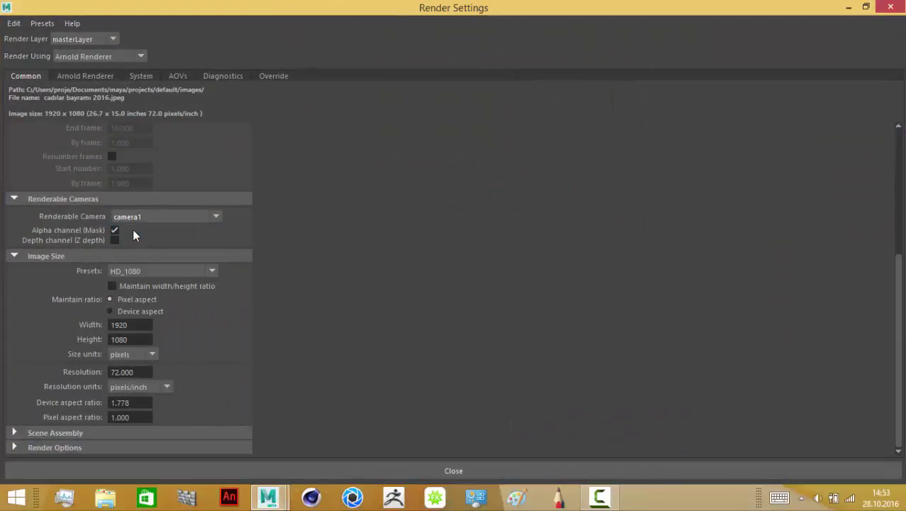
left_click(891, 7)
left_click(466, 39)
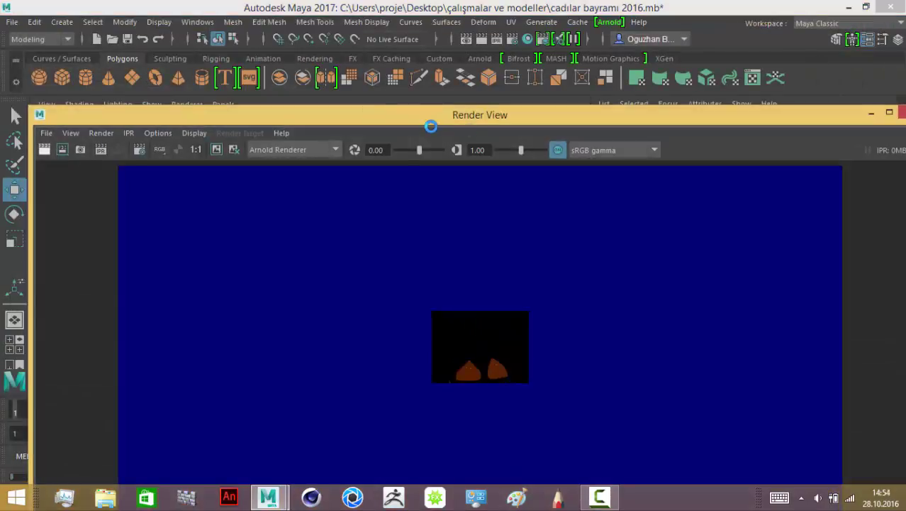
Re-render the full 1920x1080 camera1 frame with Arnold and zoom the image to inspect both lanterns
left_click(900, 112)
left_click(482, 42)
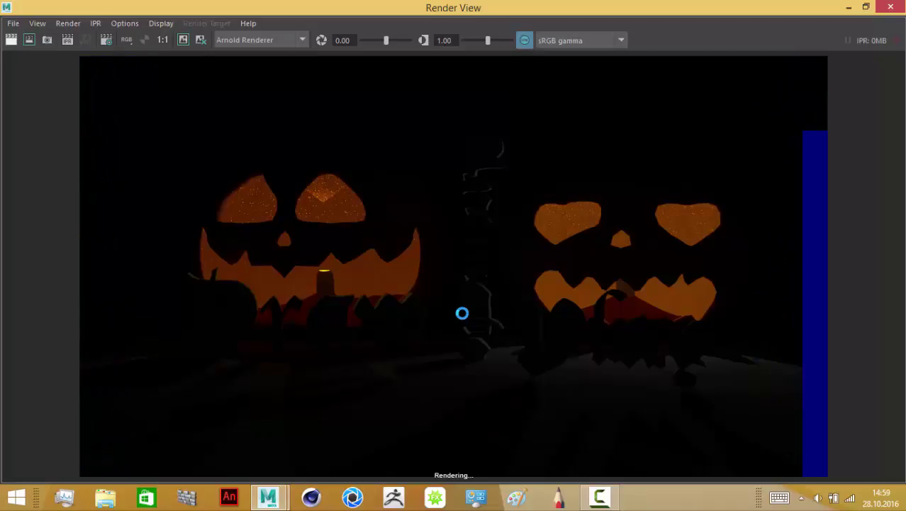
scroll(462, 313, "down", 3)
scroll(462, 314, "up", 2)
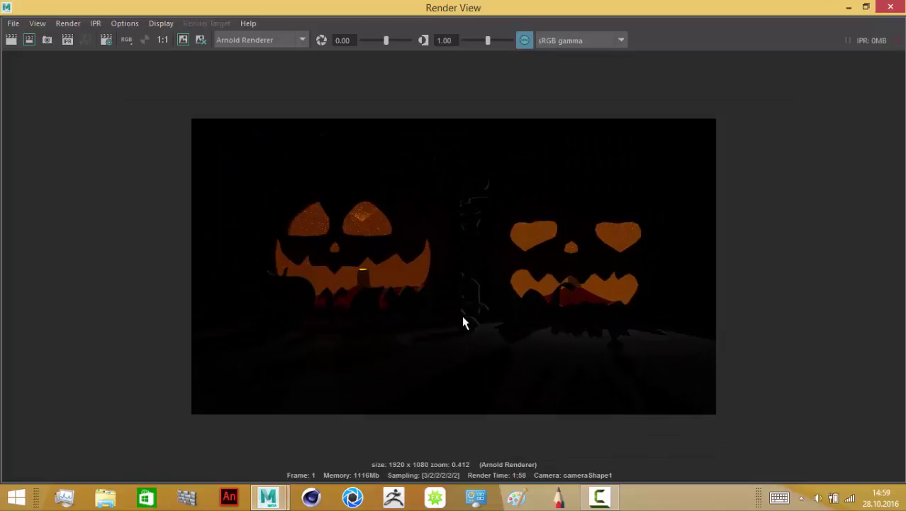
scroll(464, 323, "up", 1)
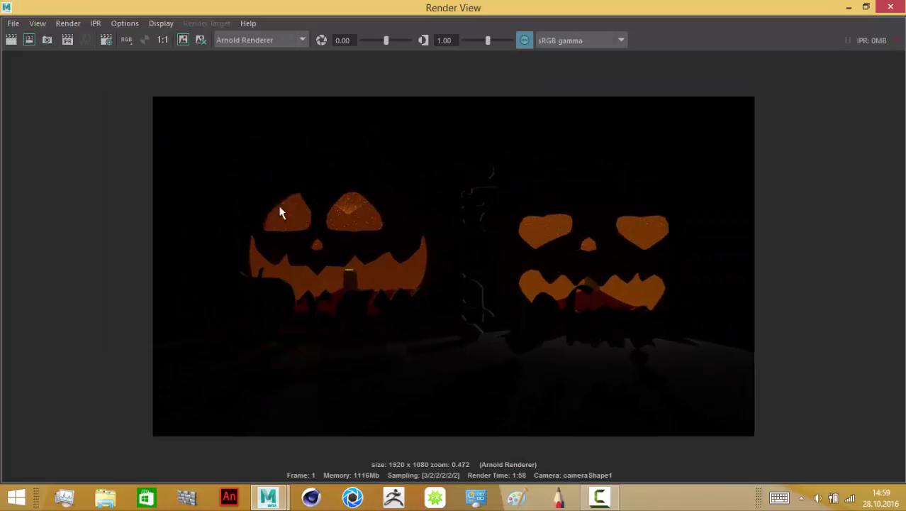
Save the finished 1920x1080 camera1 render to disk with File > Save Image
left_click(12, 26)
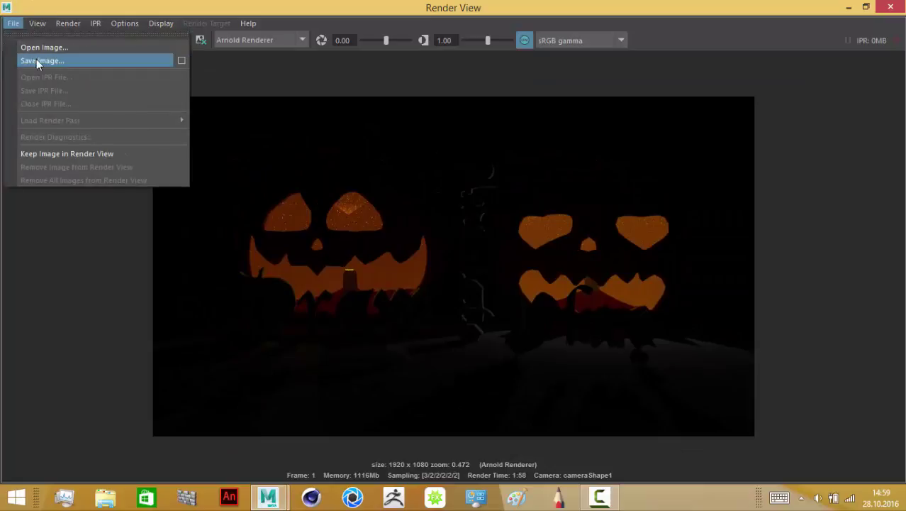
left_click(181, 60)
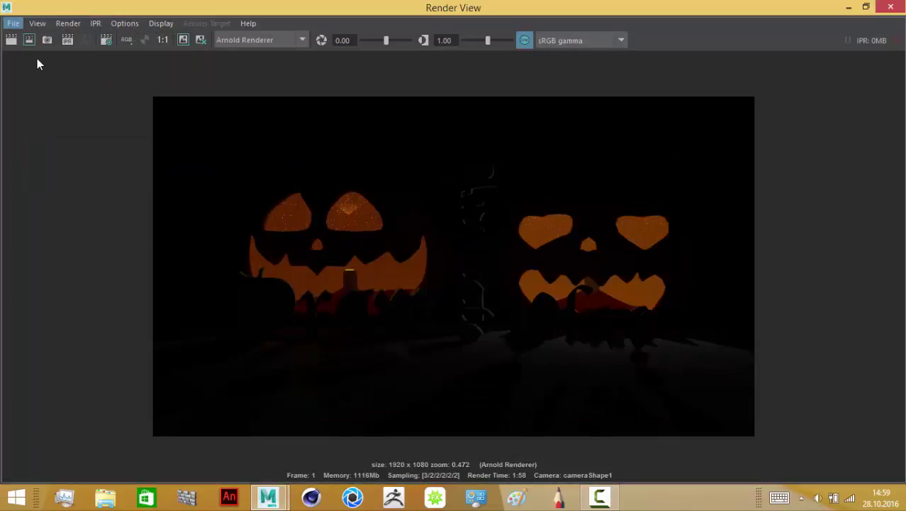